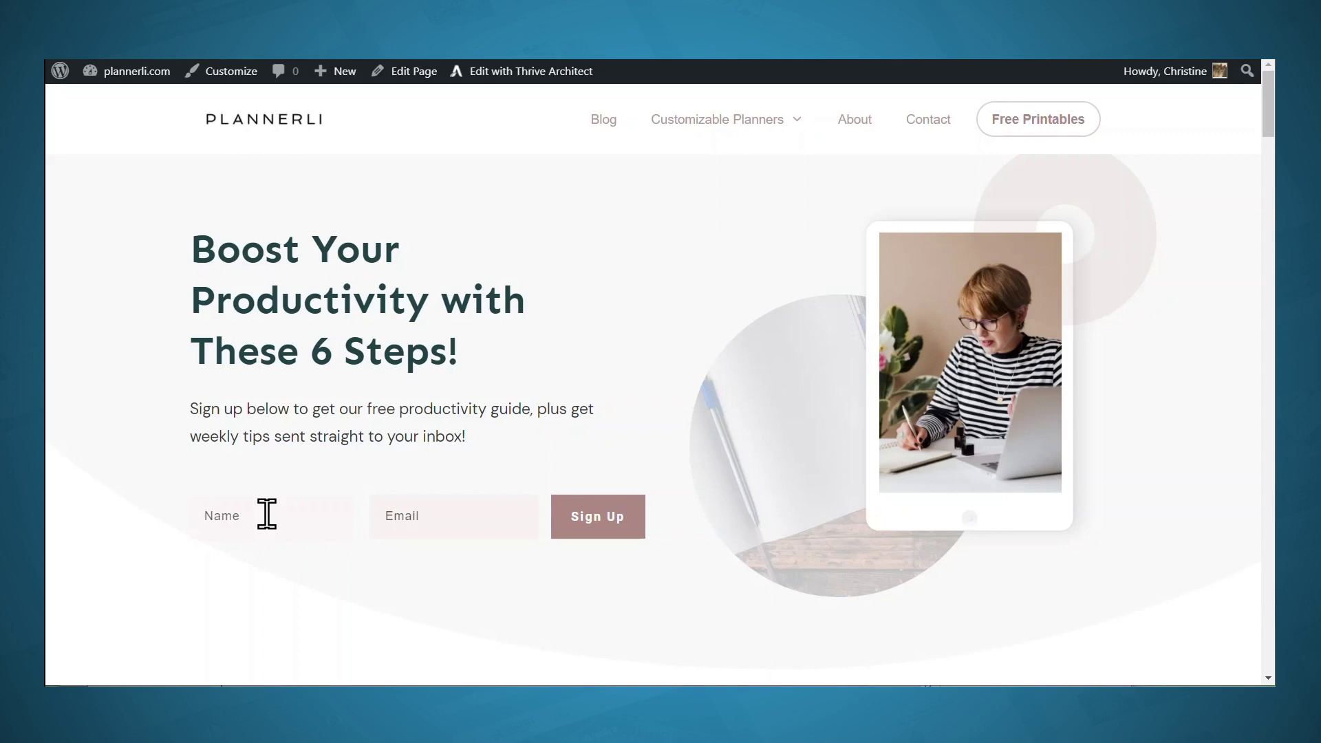
Enter a test first name and e-mail address in the homepage opt-in form and submit it
left_click(267, 514)
type("Christine")
left_click(410, 518)
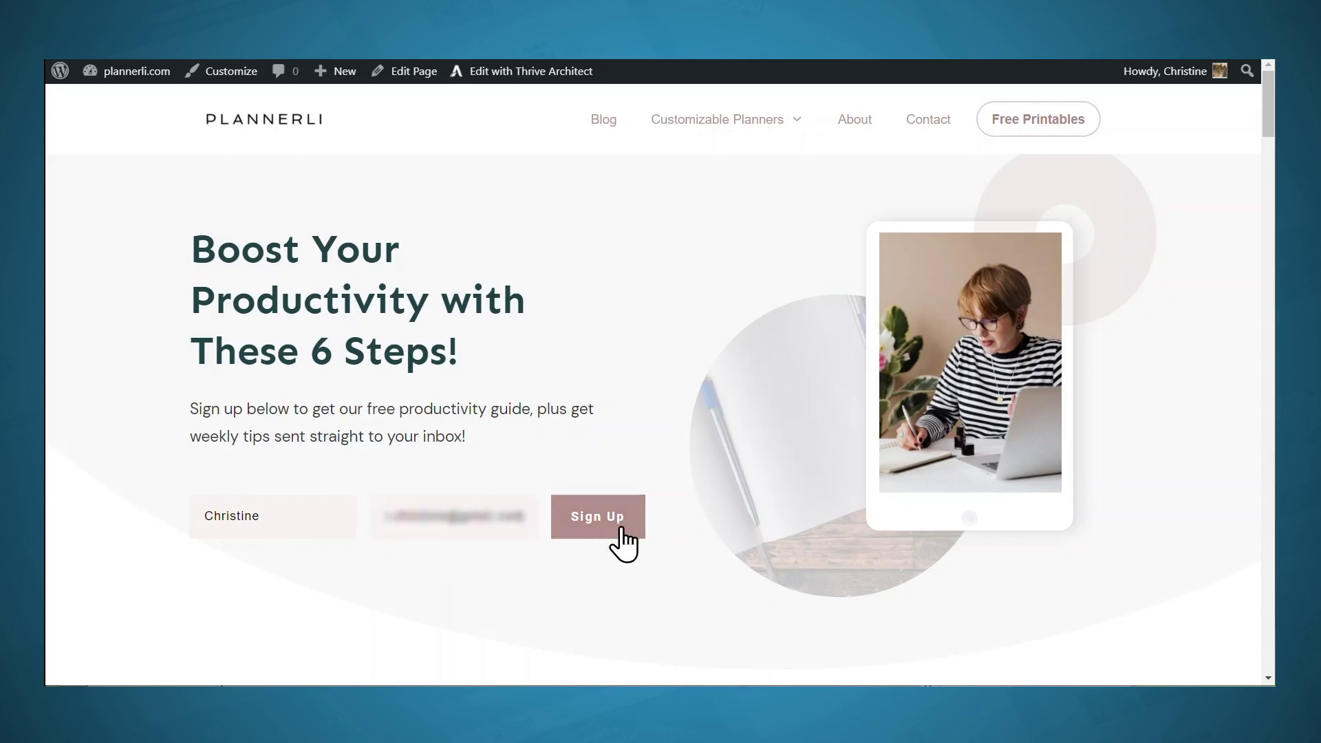
left_click(621, 530)
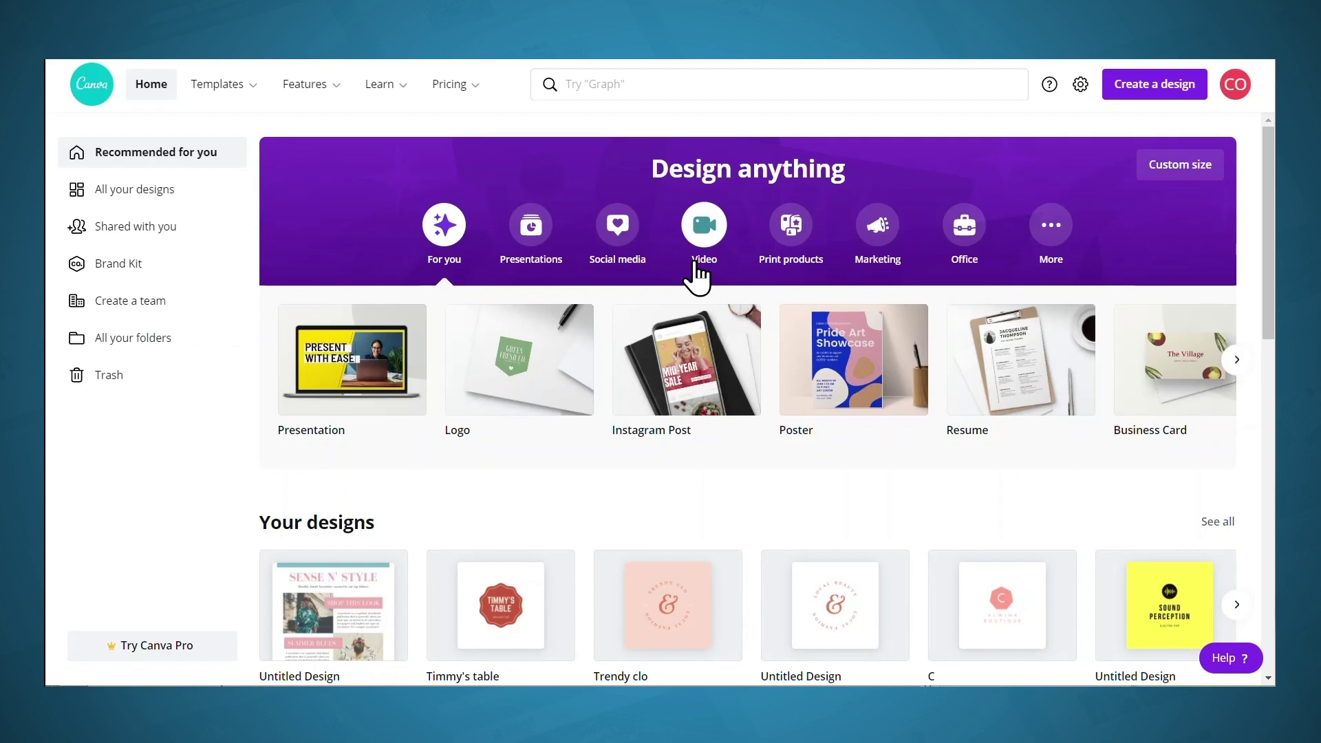
Show the Print products design types and page the carousel right until Newsletter appears
left_click(792, 227)
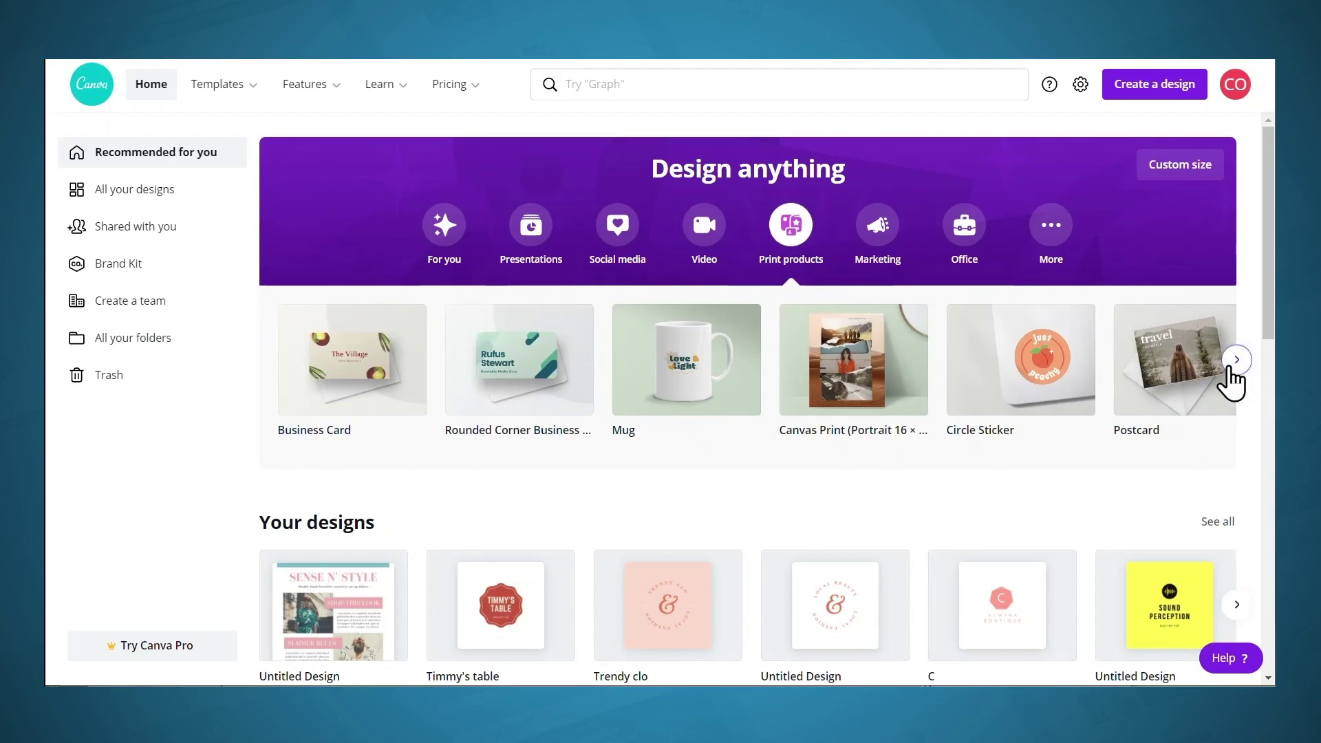
left_click(1234, 361)
left_click(1230, 372)
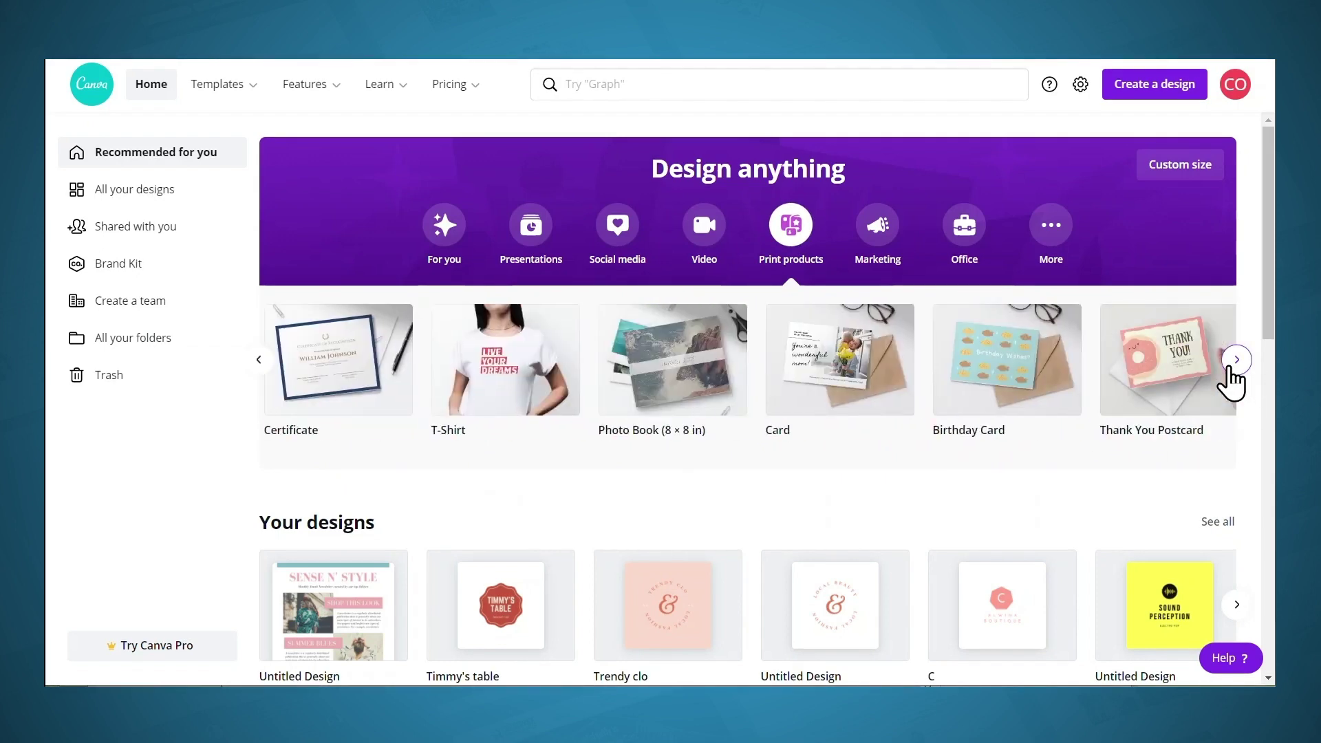
left_click(1230, 372)
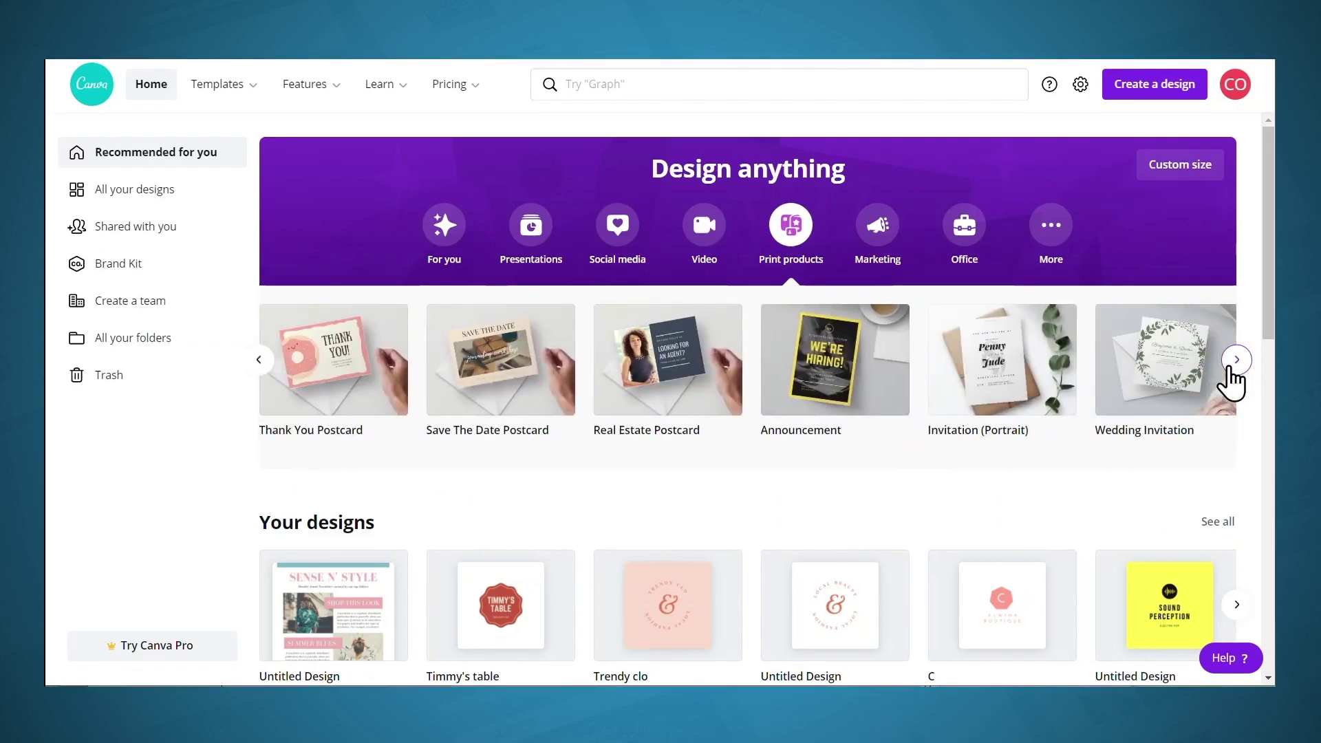
left_click(1230, 371)
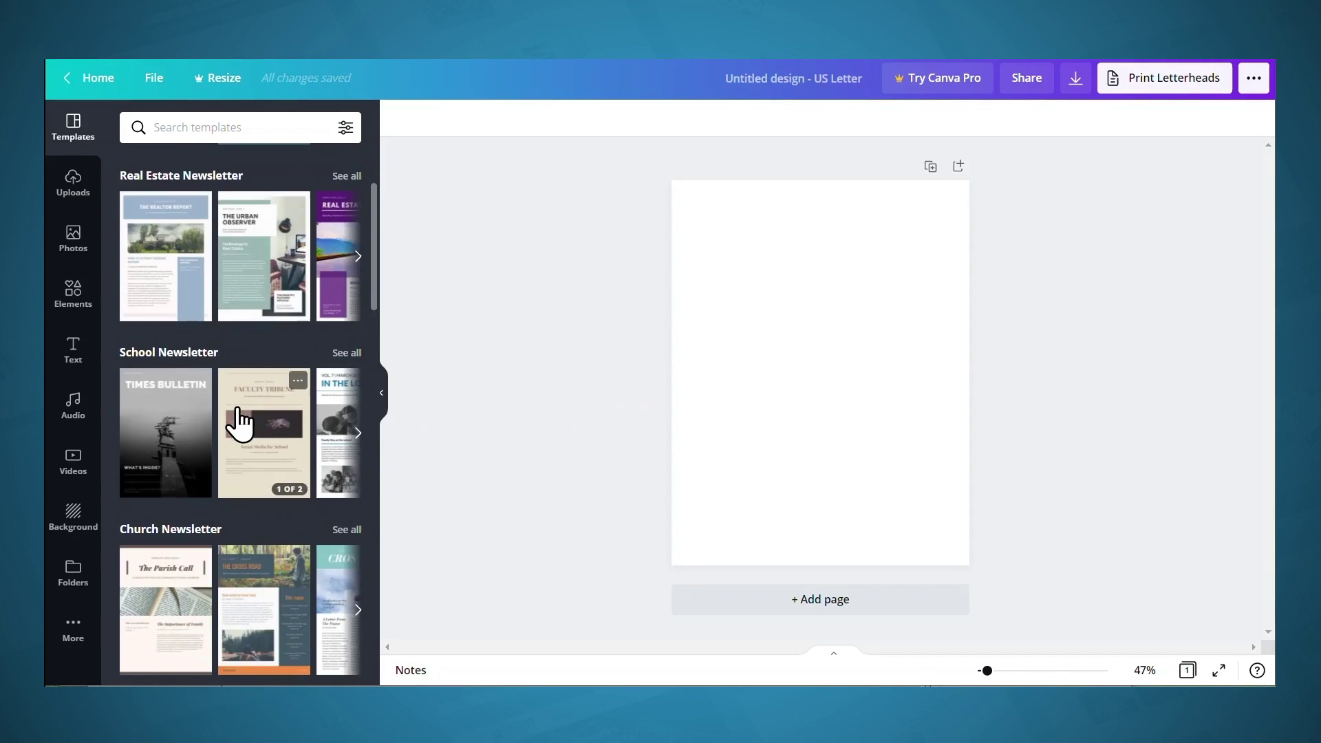
Find the Sense N' Style newsletter template in the Templates panel and apply both its pages
scroll(238, 423, "down", 3)
scroll(251, 432, "down", 3)
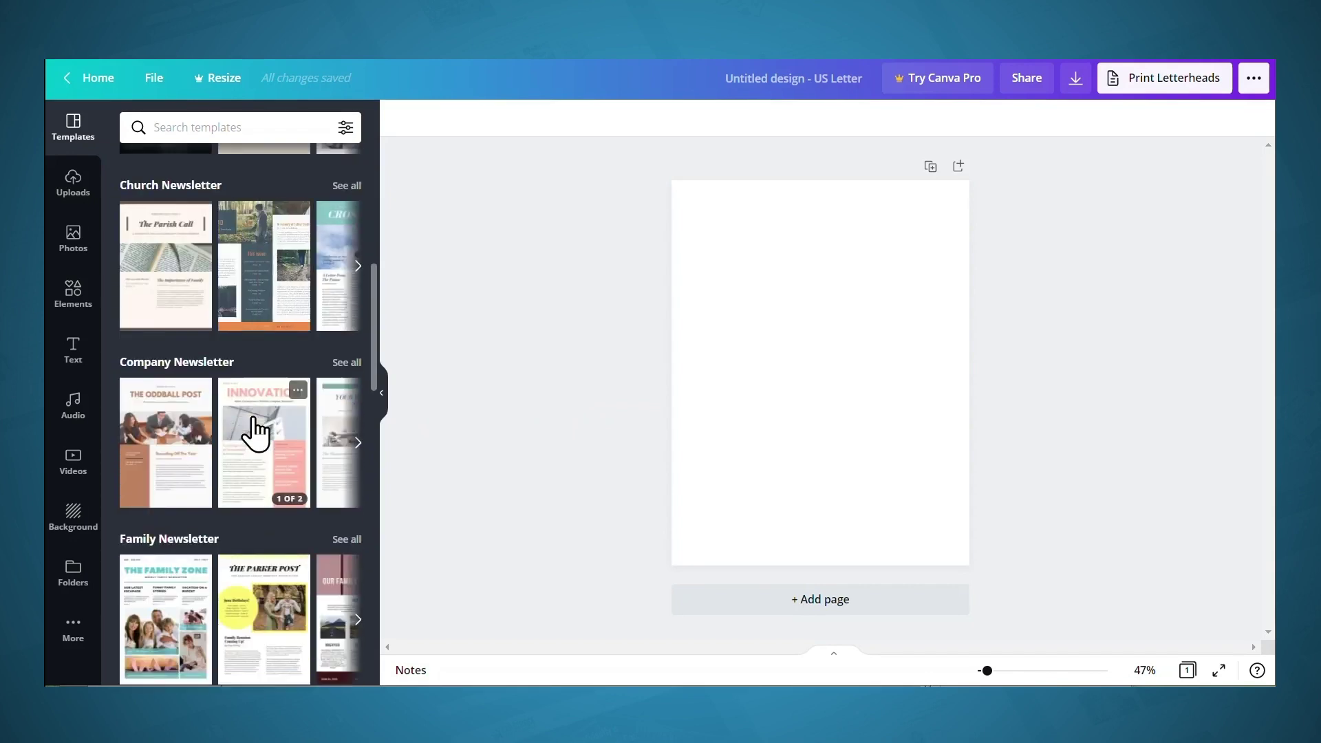
scroll(256, 430, "down", 3)
scroll(256, 428, "down", 5)
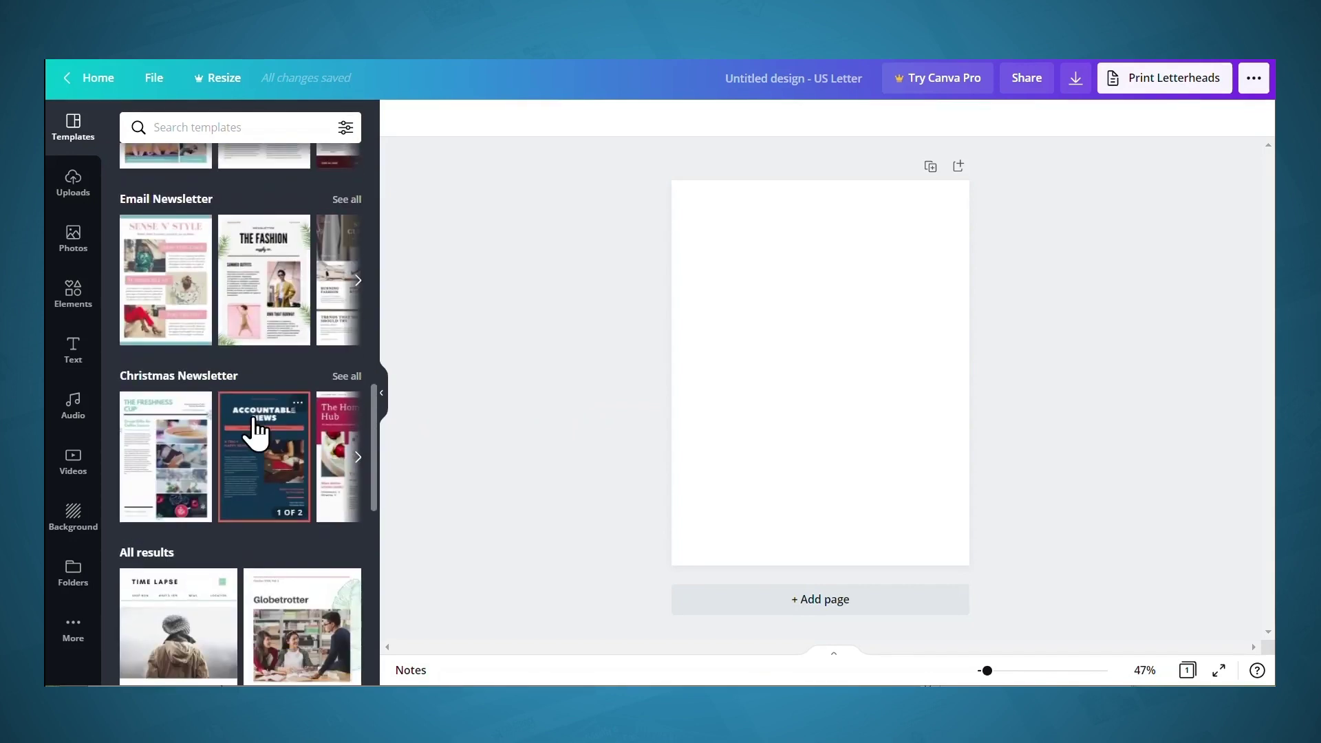
scroll(254, 419, "down", 3)
scroll(255, 421, "down", 3)
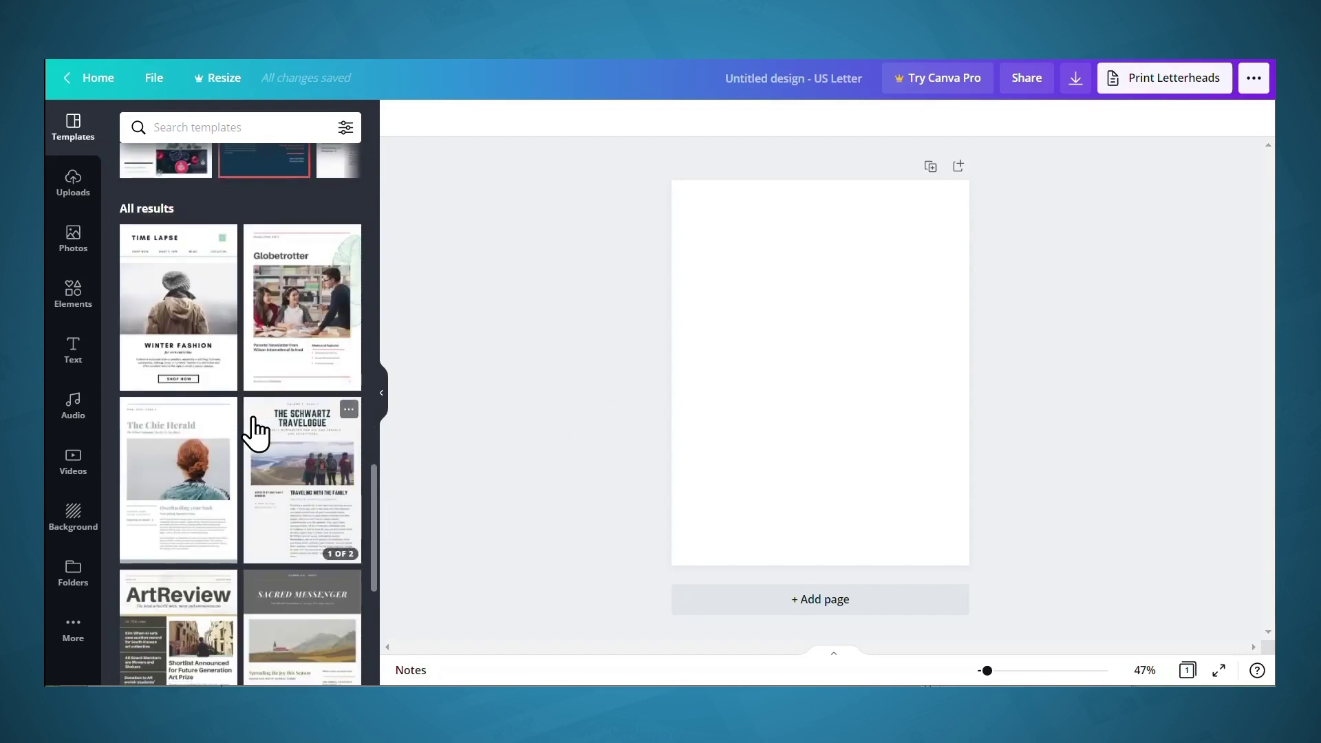
scroll(255, 424, "down", 12)
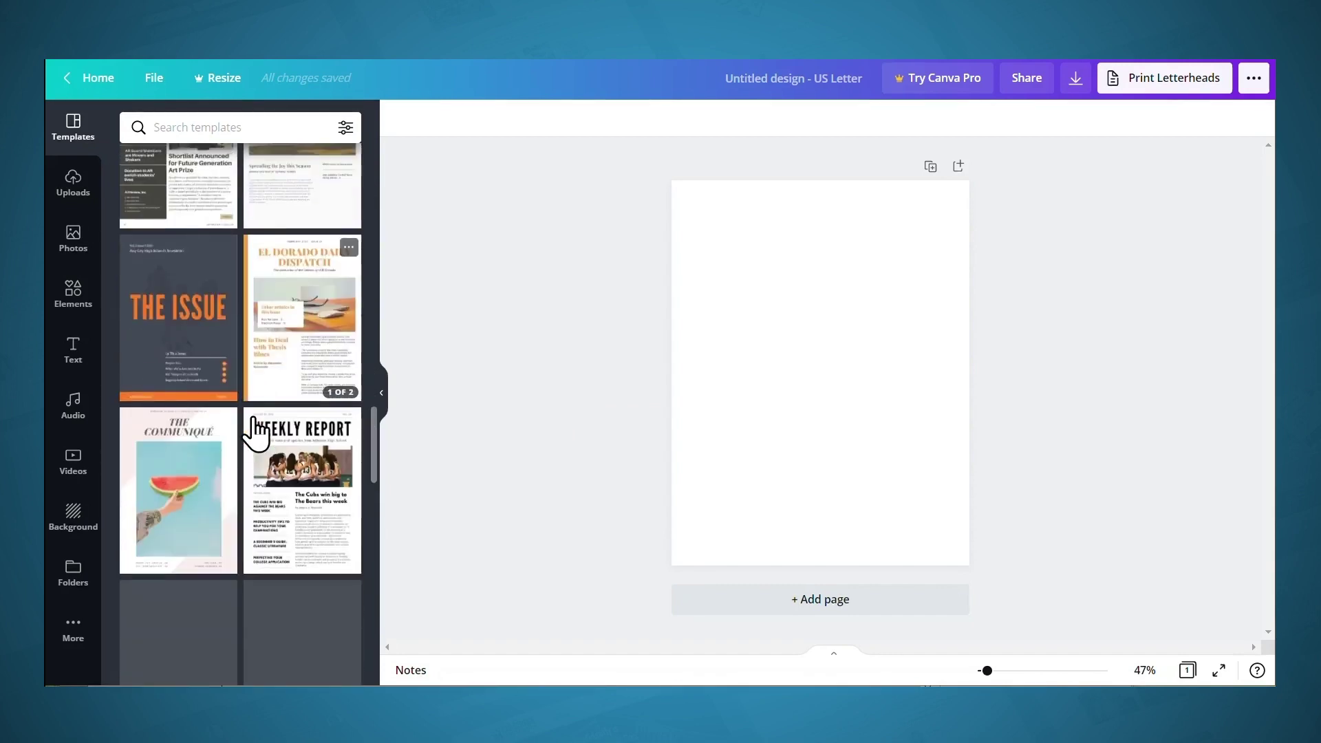
scroll(254, 423, "down", 15)
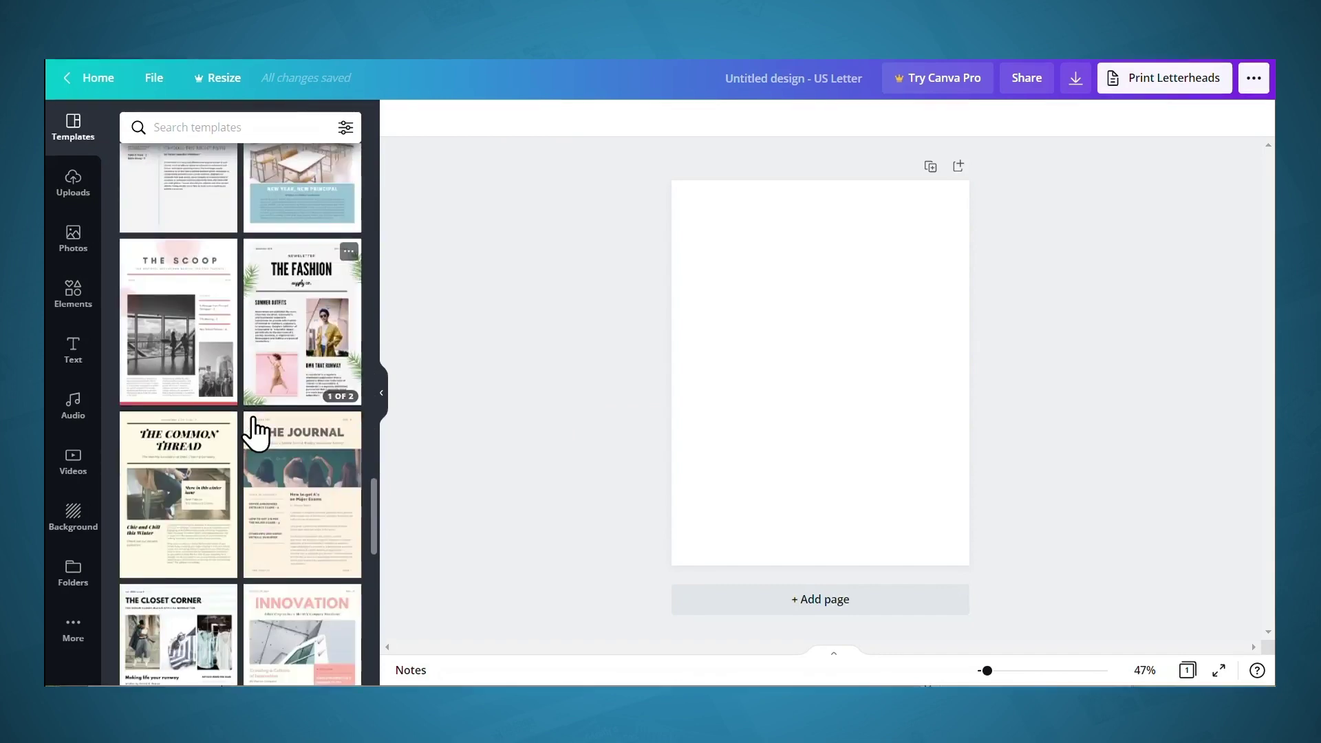
scroll(256, 432, "down", 15)
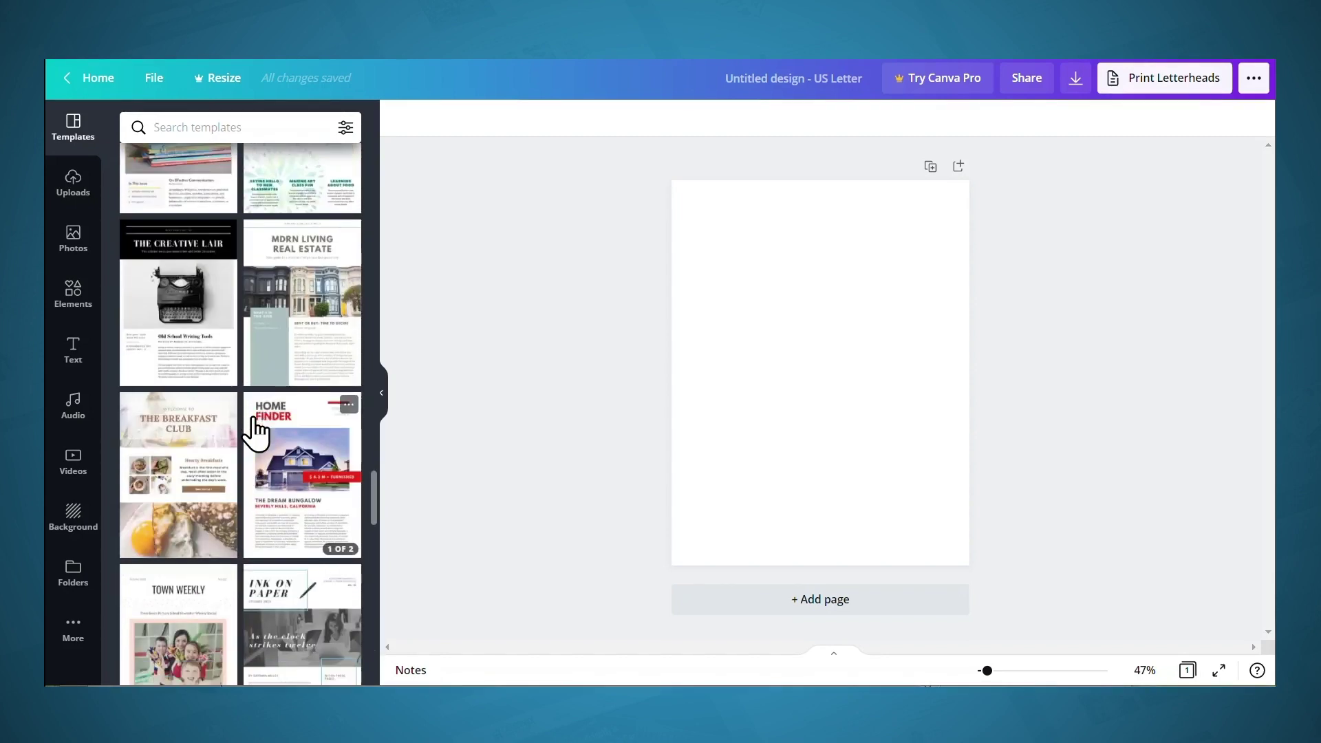
mouse_move(255, 431)
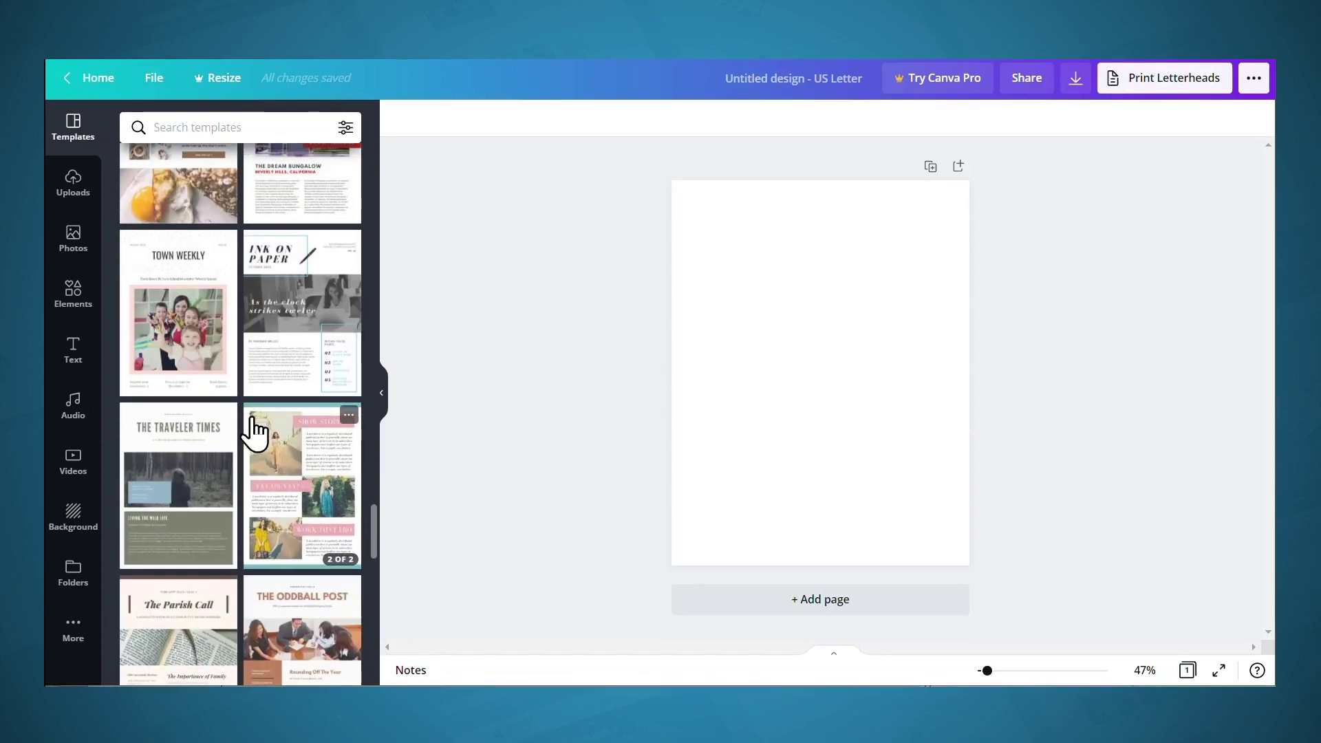
left_click(311, 472)
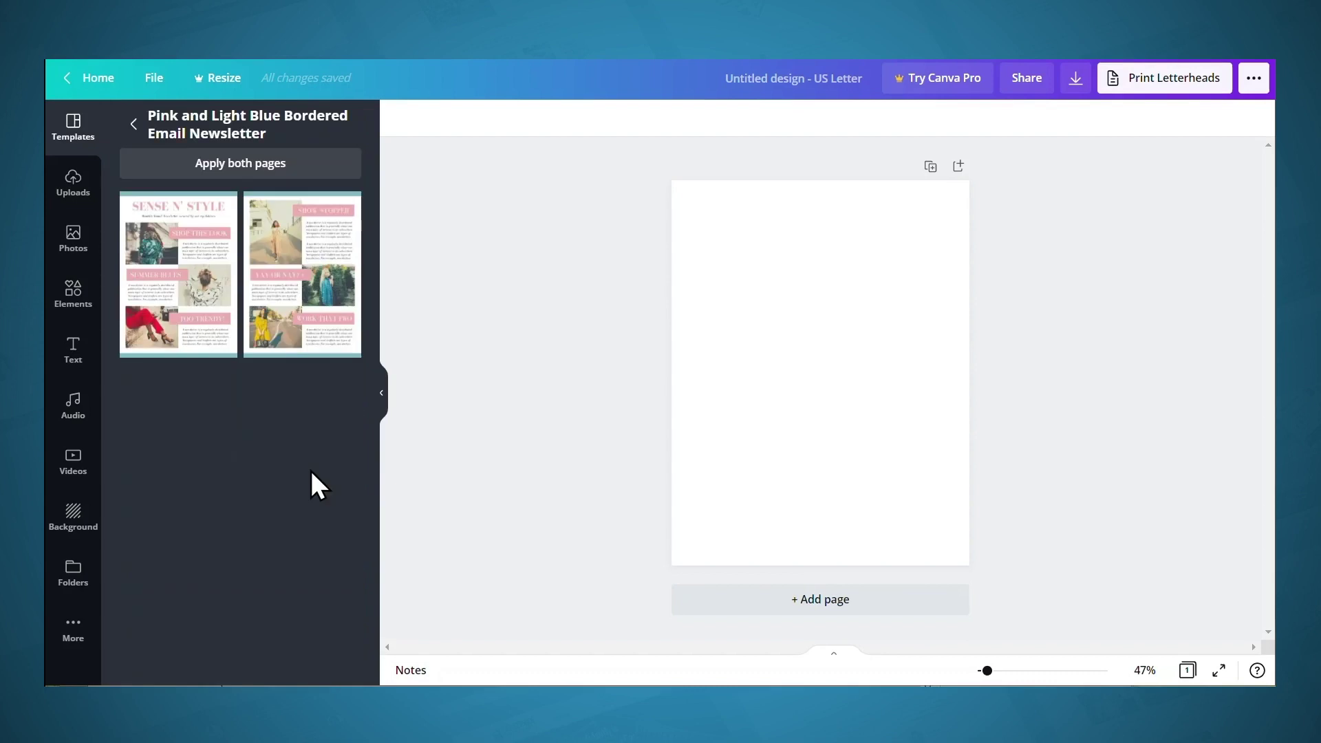
left_click(230, 251)
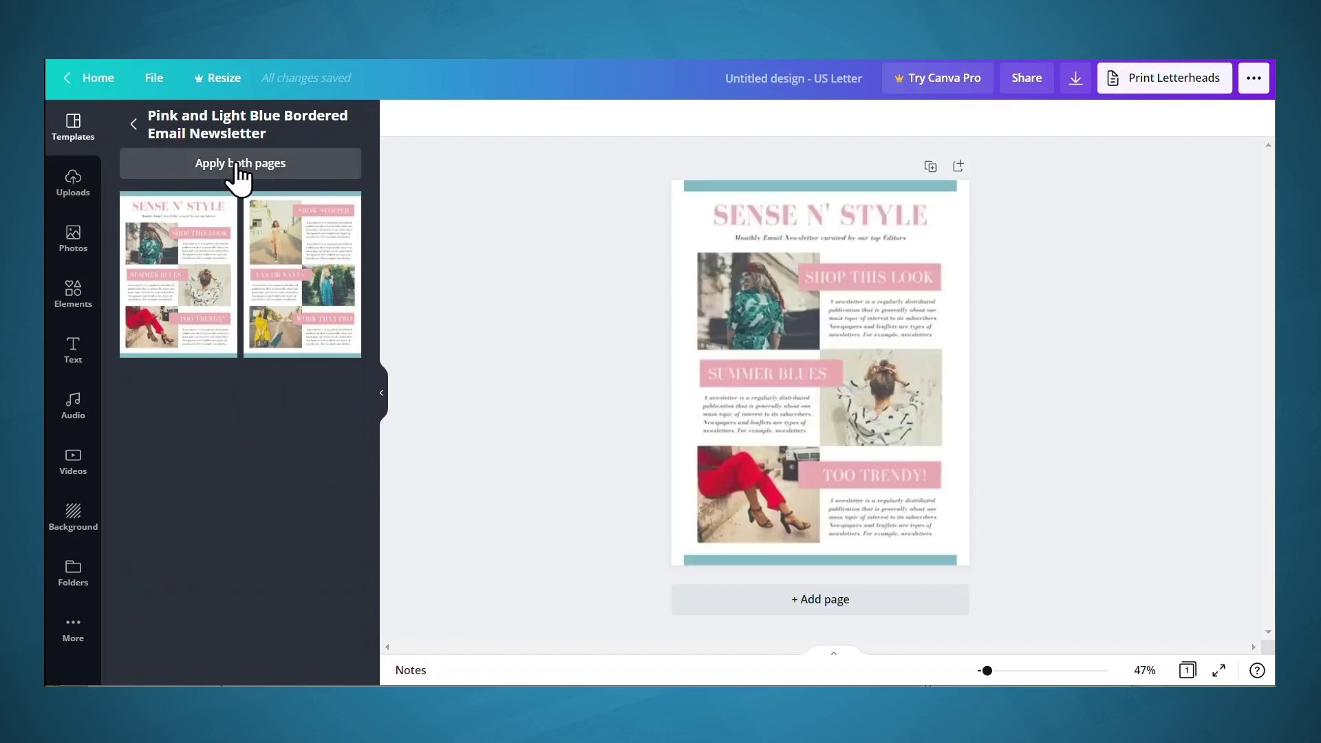
left_click(233, 165)
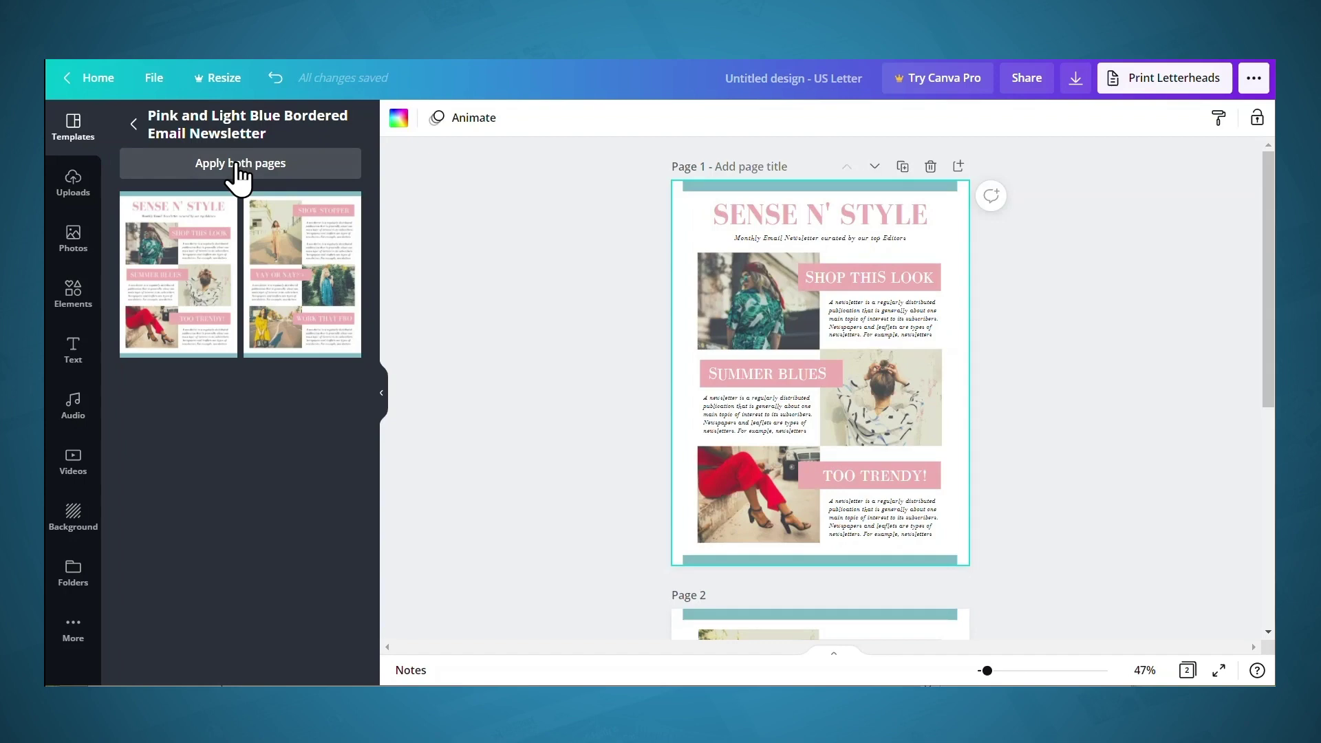
Replace the SENSE N' STYLE title with '6 STEPS TO INCREASING YOUR PRODUCTIVITY'
left_click(791, 220)
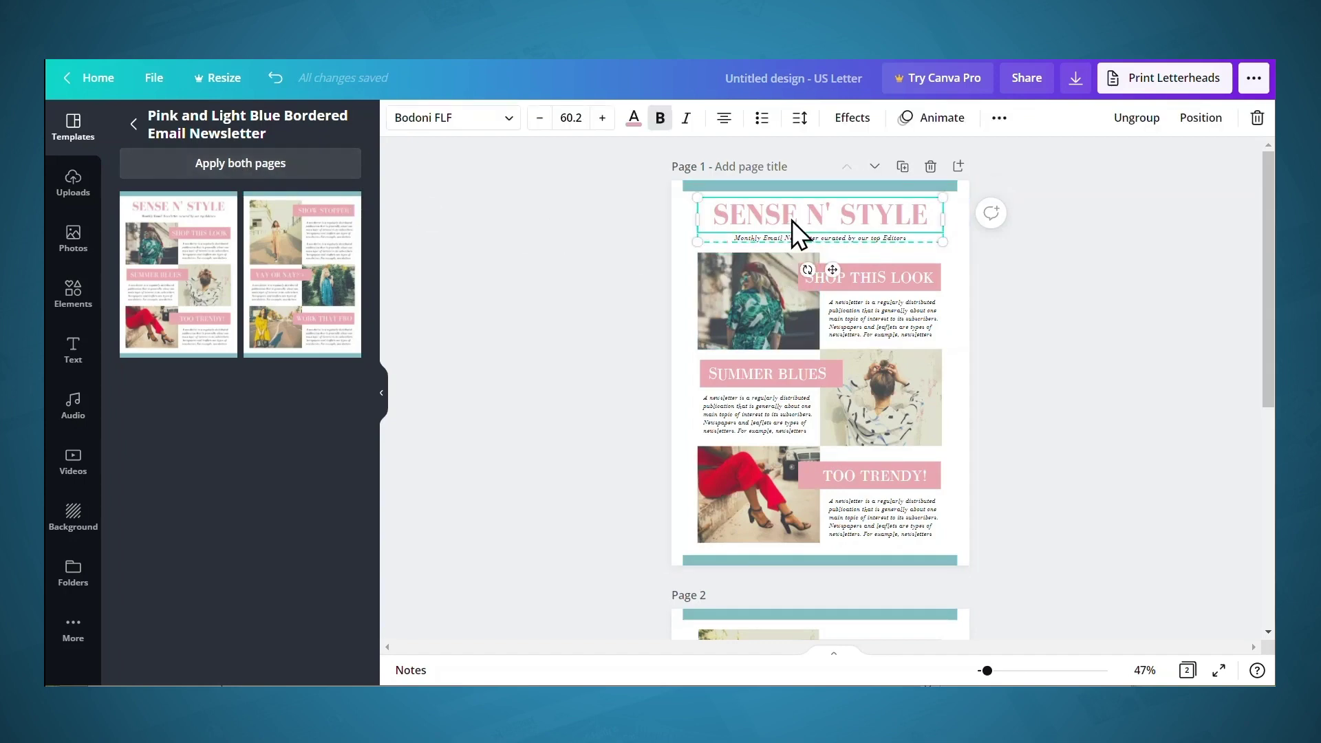
double_click(791, 220)
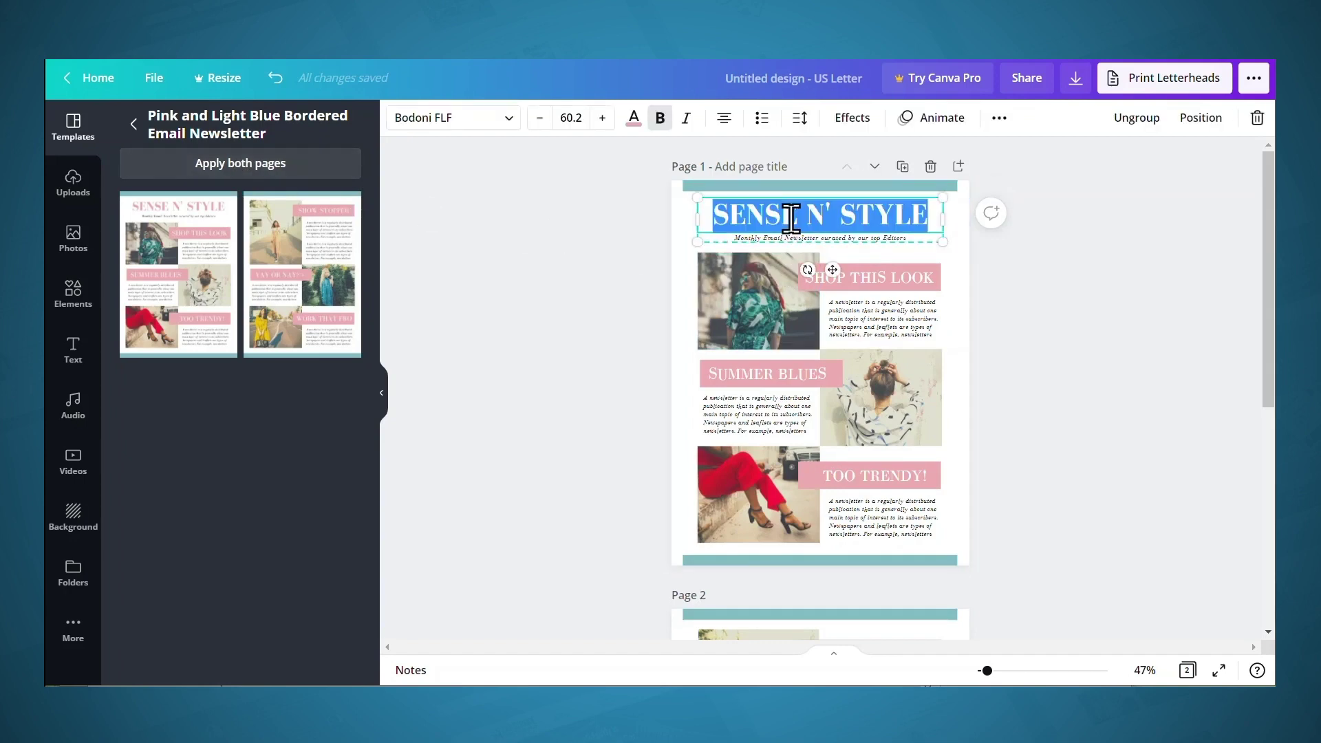
key("BackSpace")
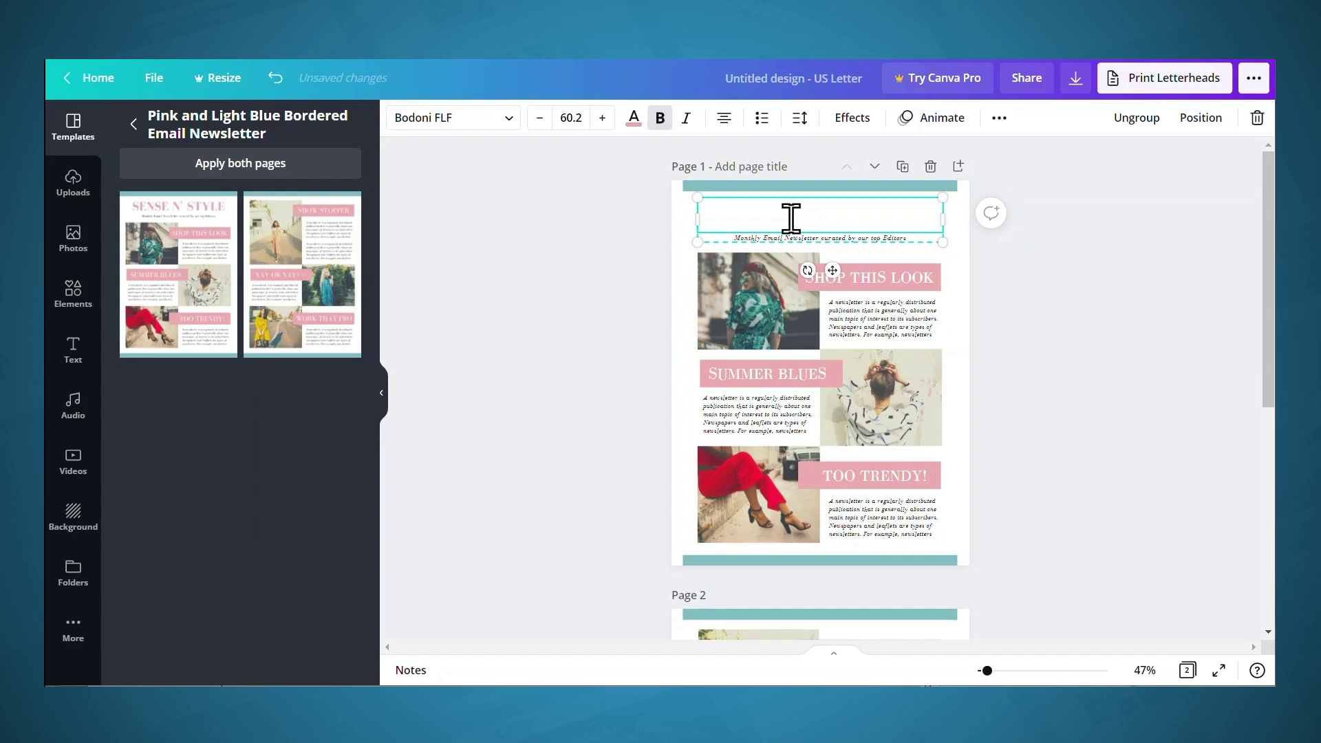
type("6 STEPS TO INCREASING")
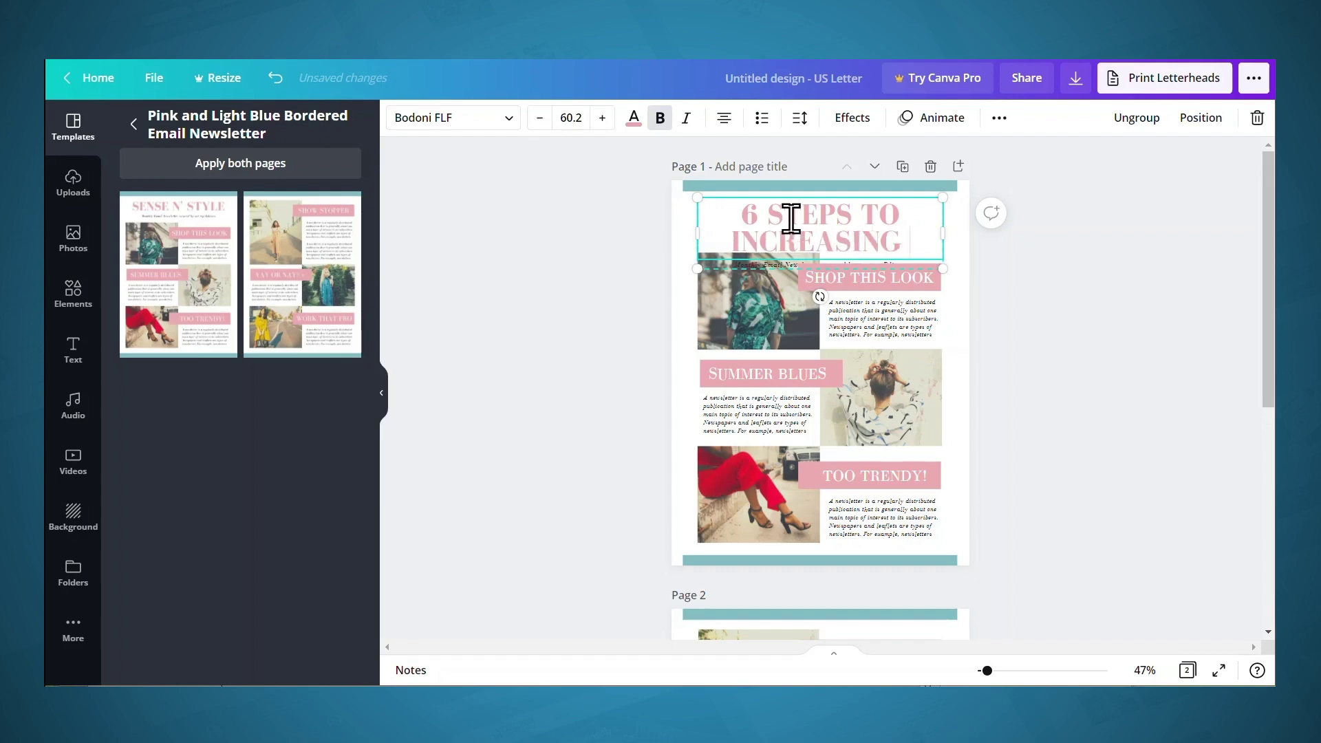
type(" YOUR PRODUCTIVITY")
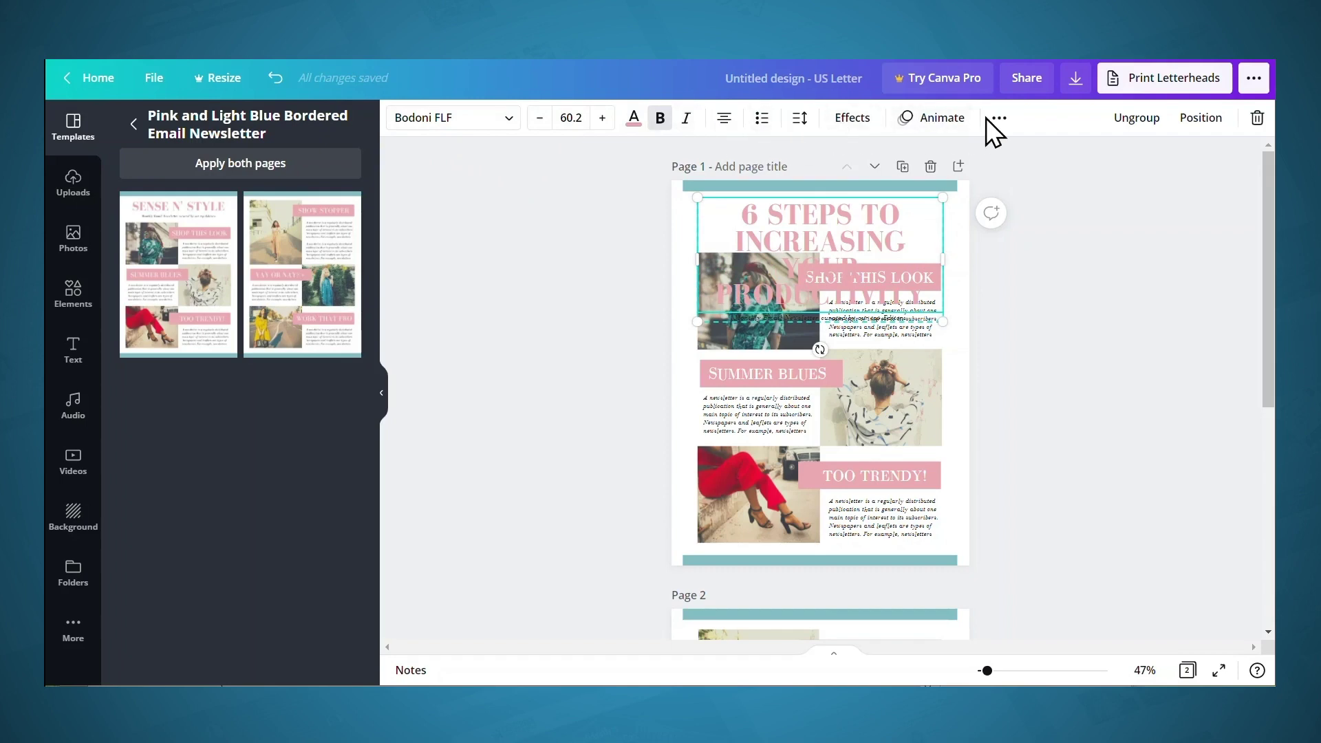
Shrink the new title's font size to 42.2 so it fits on two lines
key("ctrl+a")
left_click(540, 118)
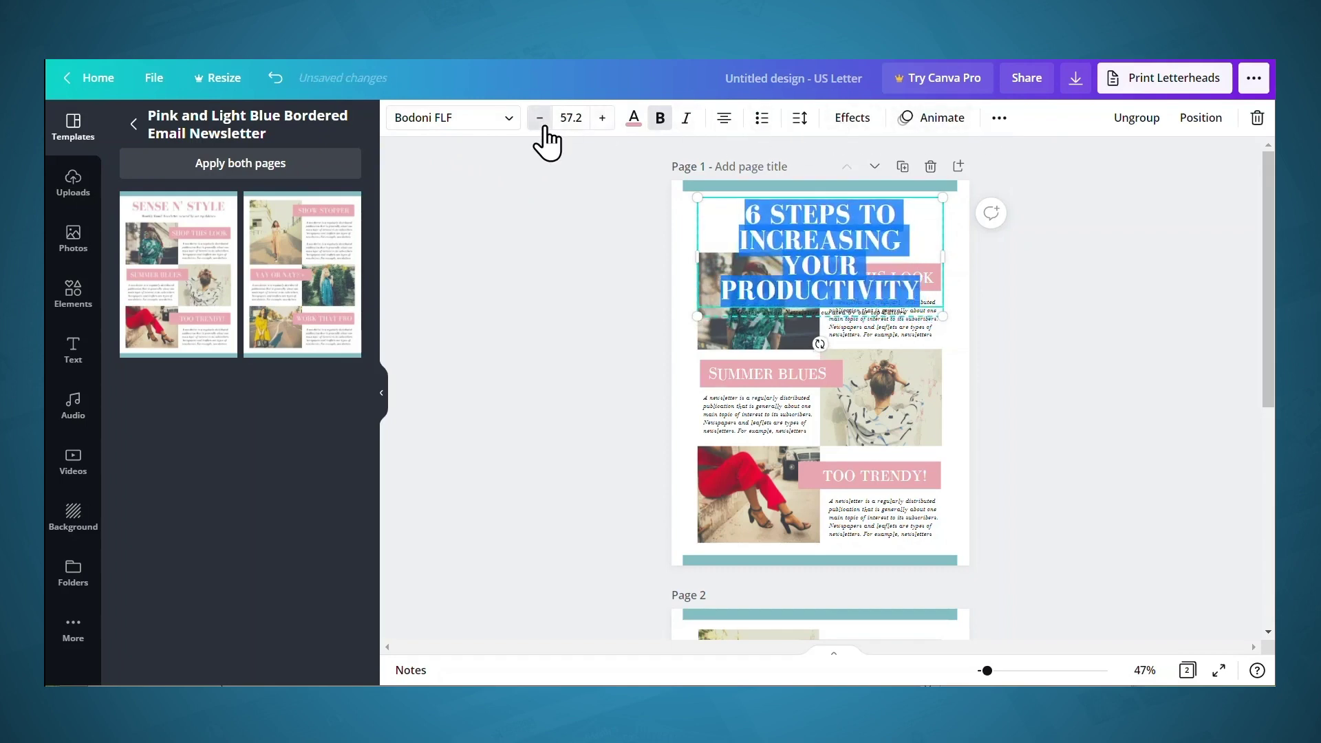
left_click(540, 118)
left_click(541, 118)
left_click(540, 118)
left_click(540, 117)
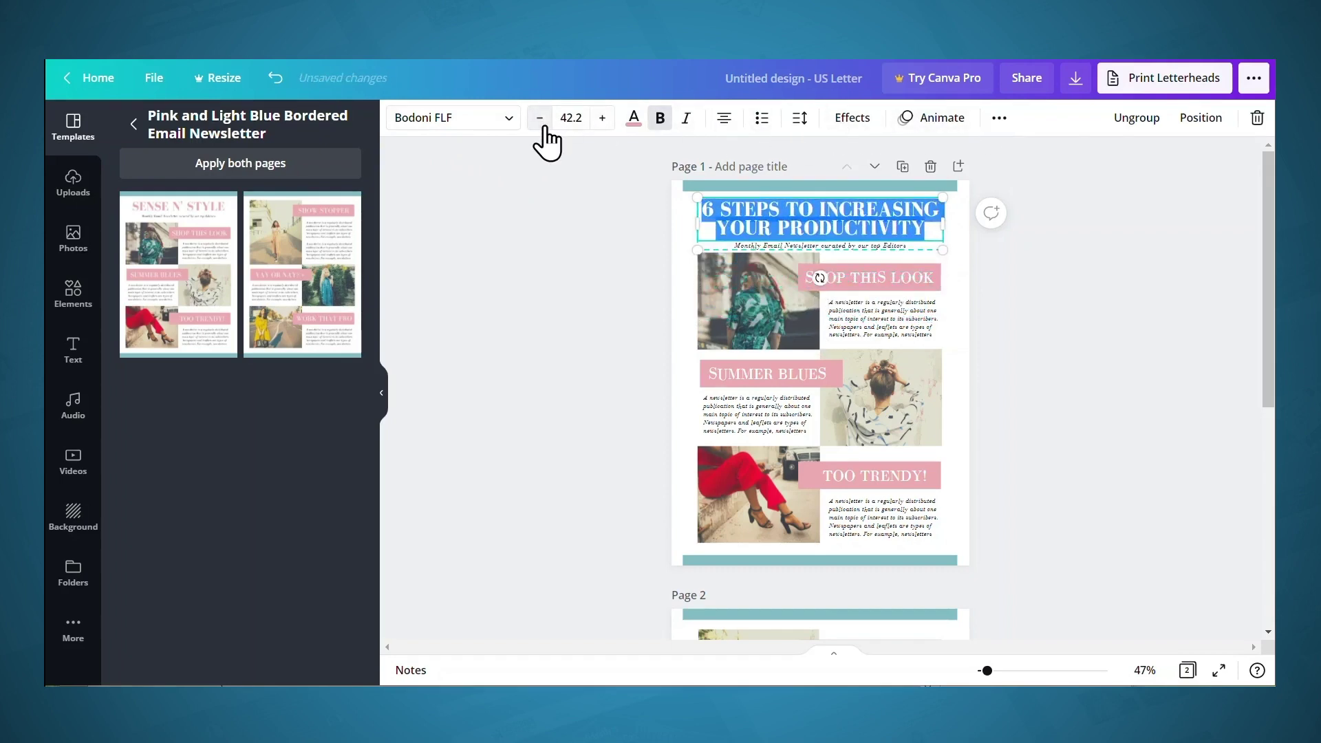
left_click(540, 118)
left_click(559, 209)
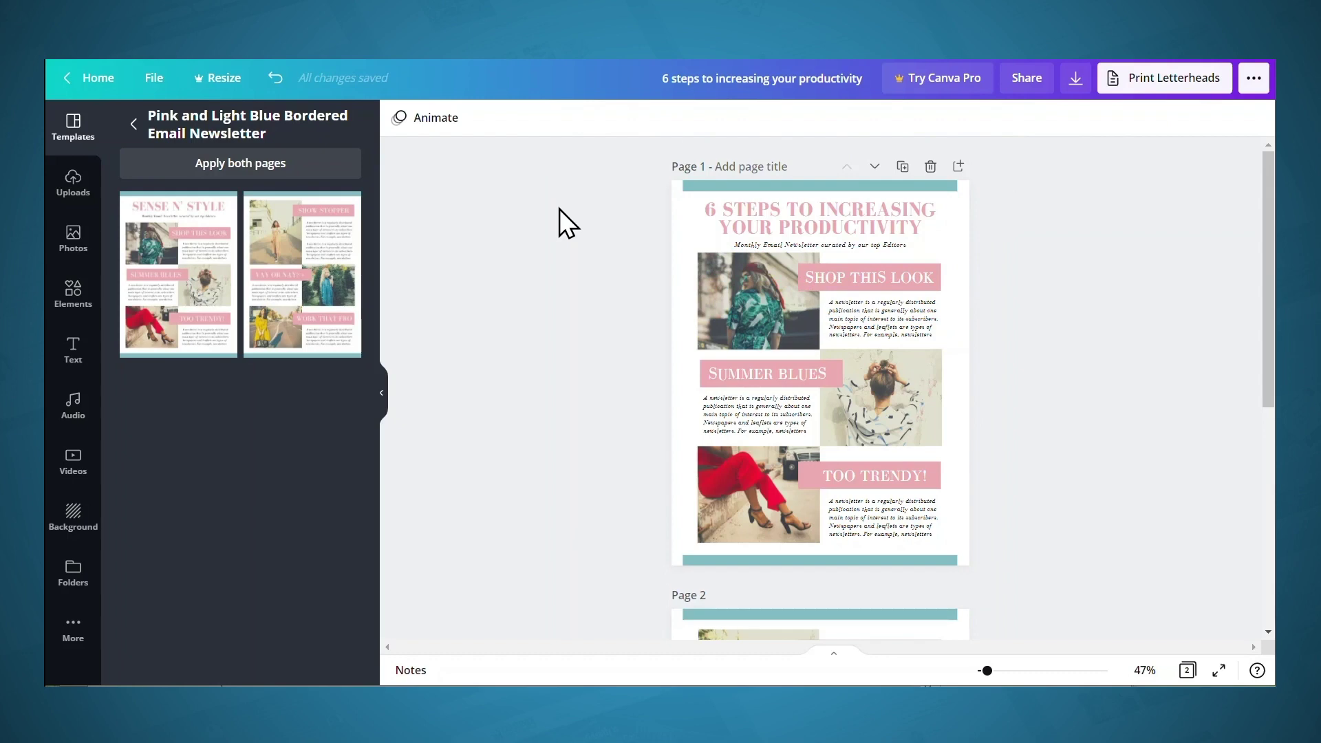
Upload the chosen stock photos and drop the notebook-writing photo onto page 1's top-left image
left_click(72, 181)
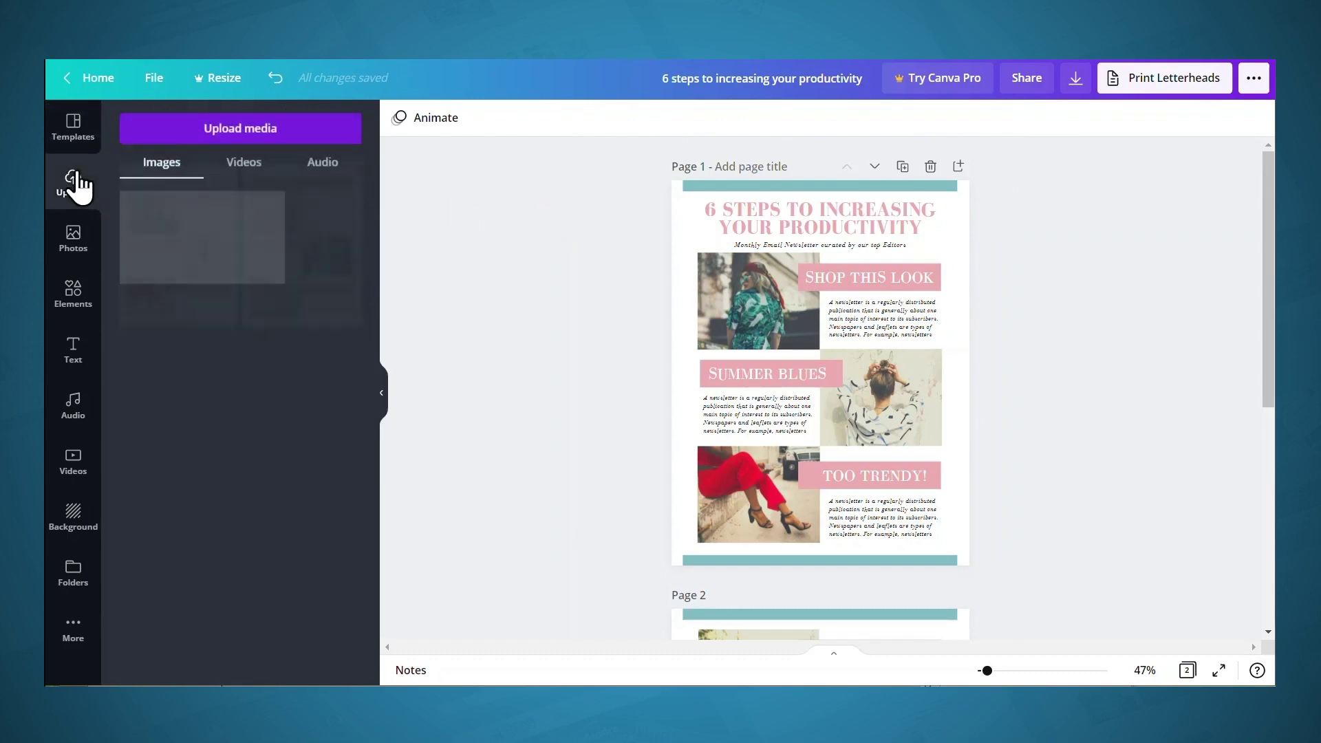
left_click(218, 135)
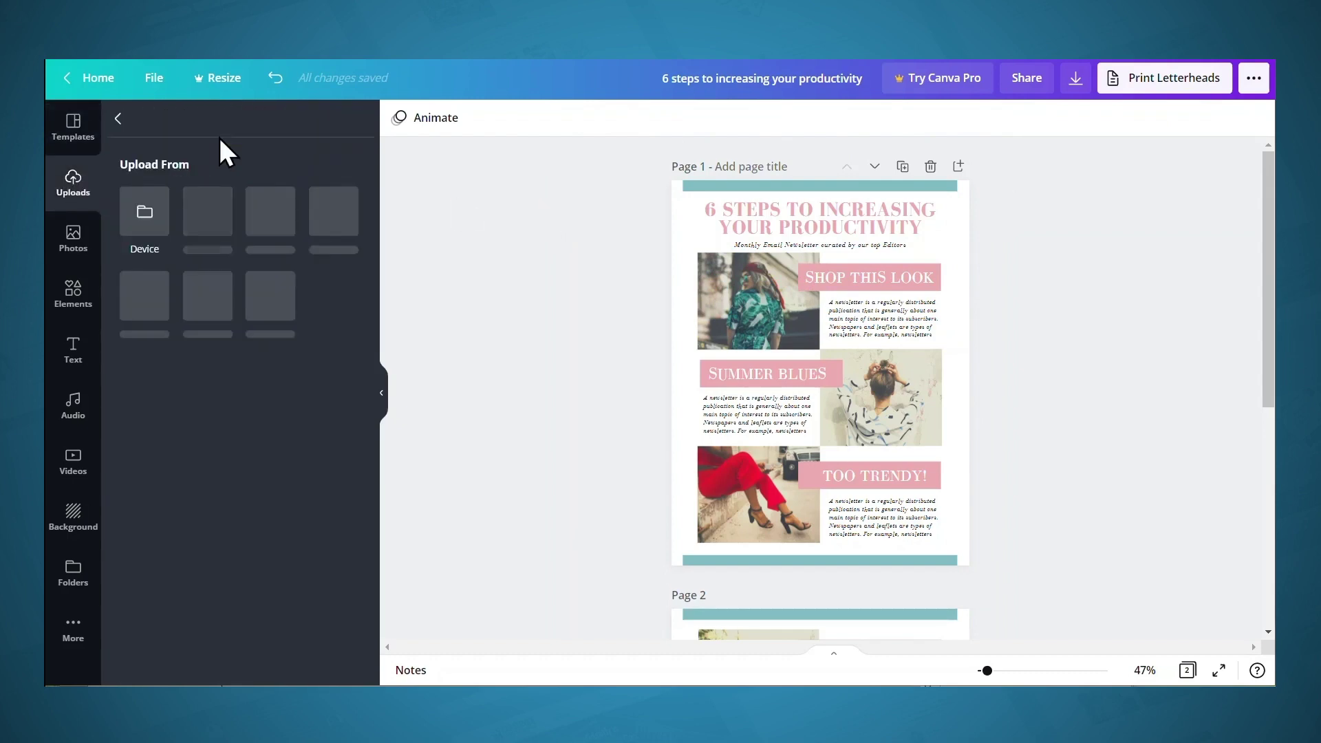
left_click(141, 219)
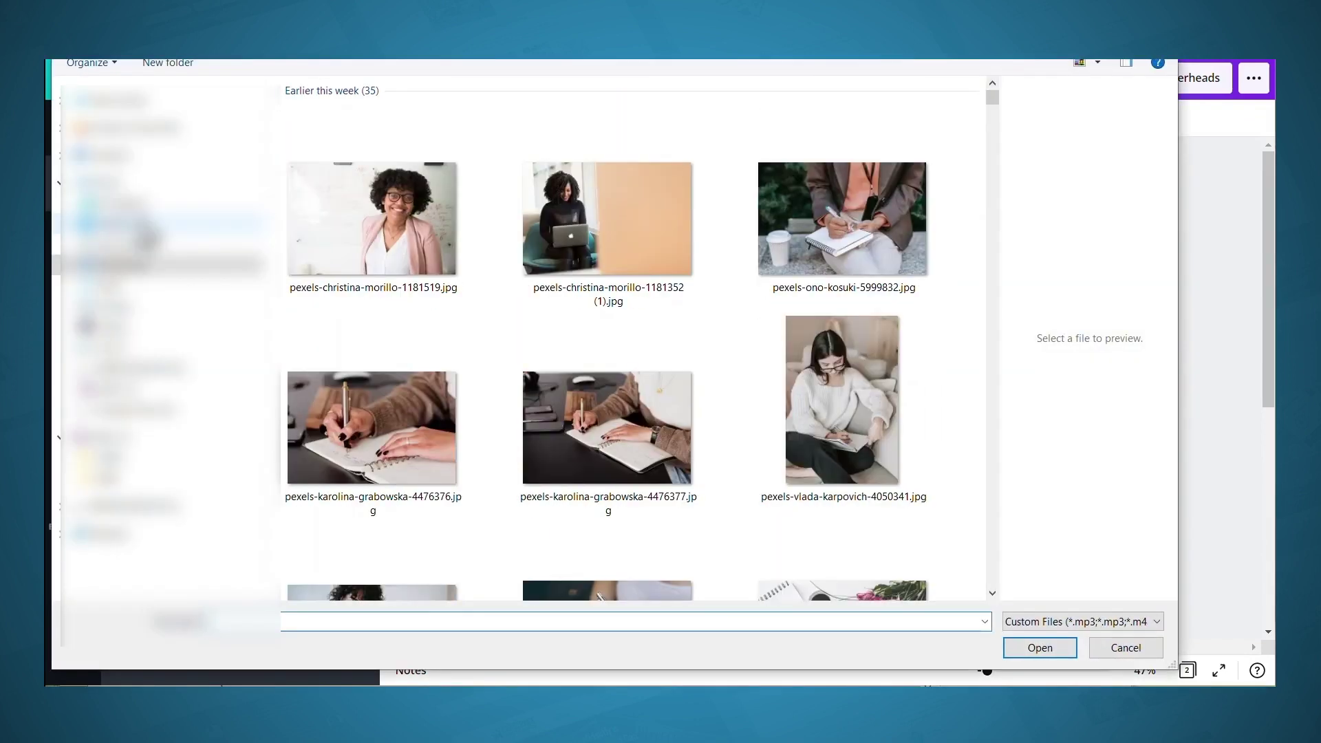
left_click(355, 208)
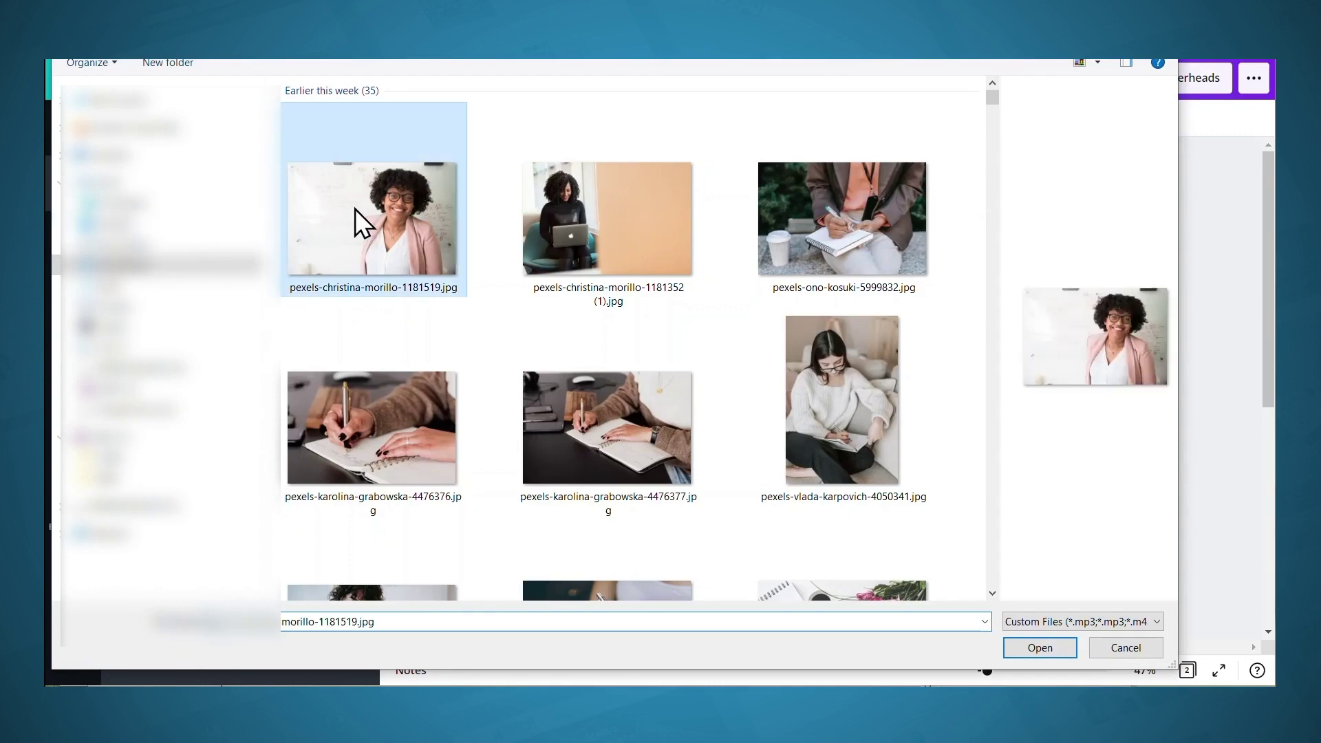
left_click(585, 210, "shift")
left_click(643, 404, "shift")
scroll(657, 472, "down", 2)
left_click(600, 525, "ctrl")
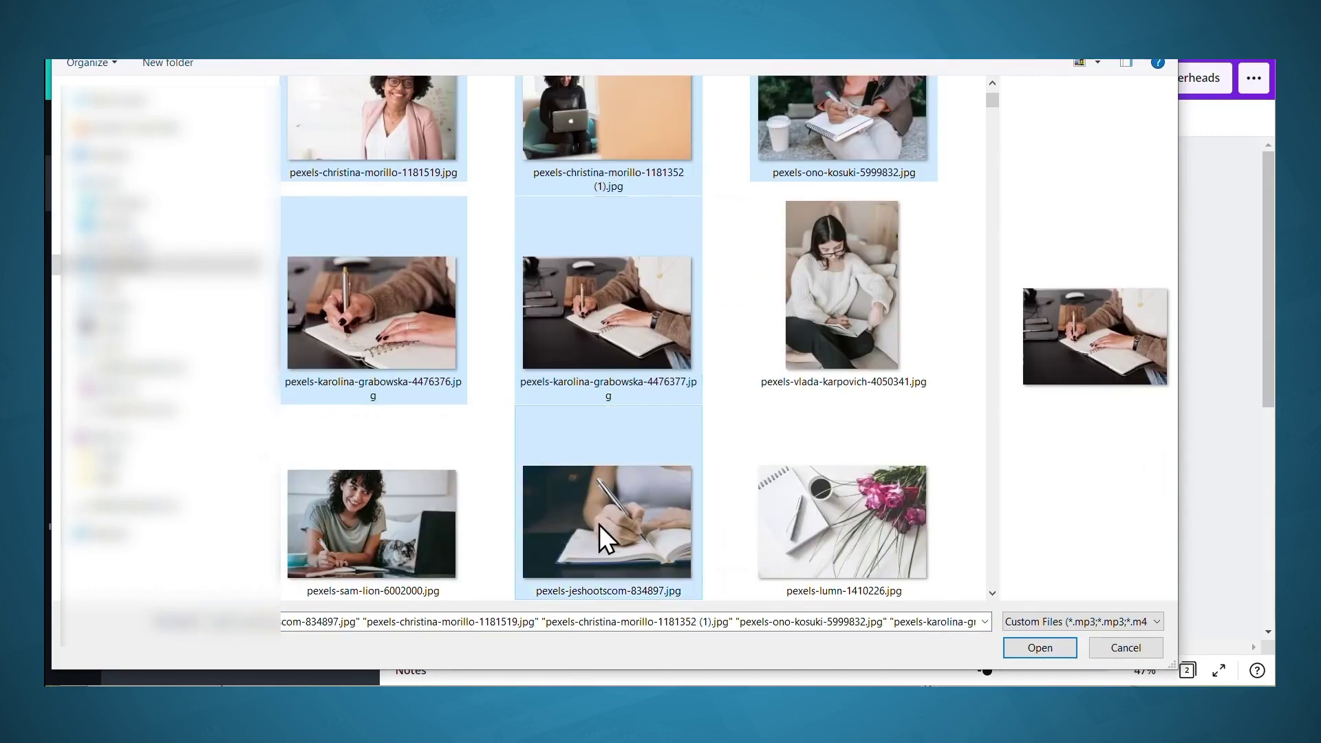
left_click(371, 523, "ctrl")
left_click(808, 517, "ctrl")
left_click(1039, 648)
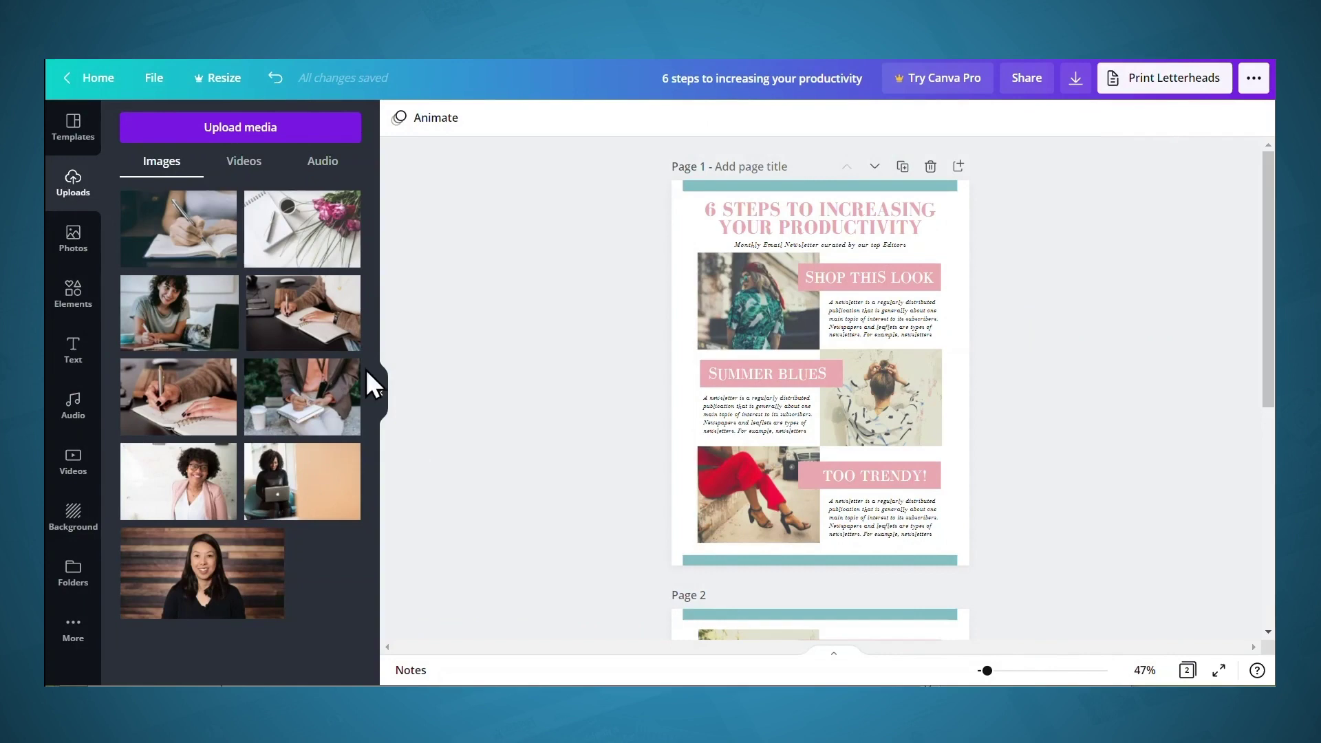
left_click_drag(304, 329, 760, 300)
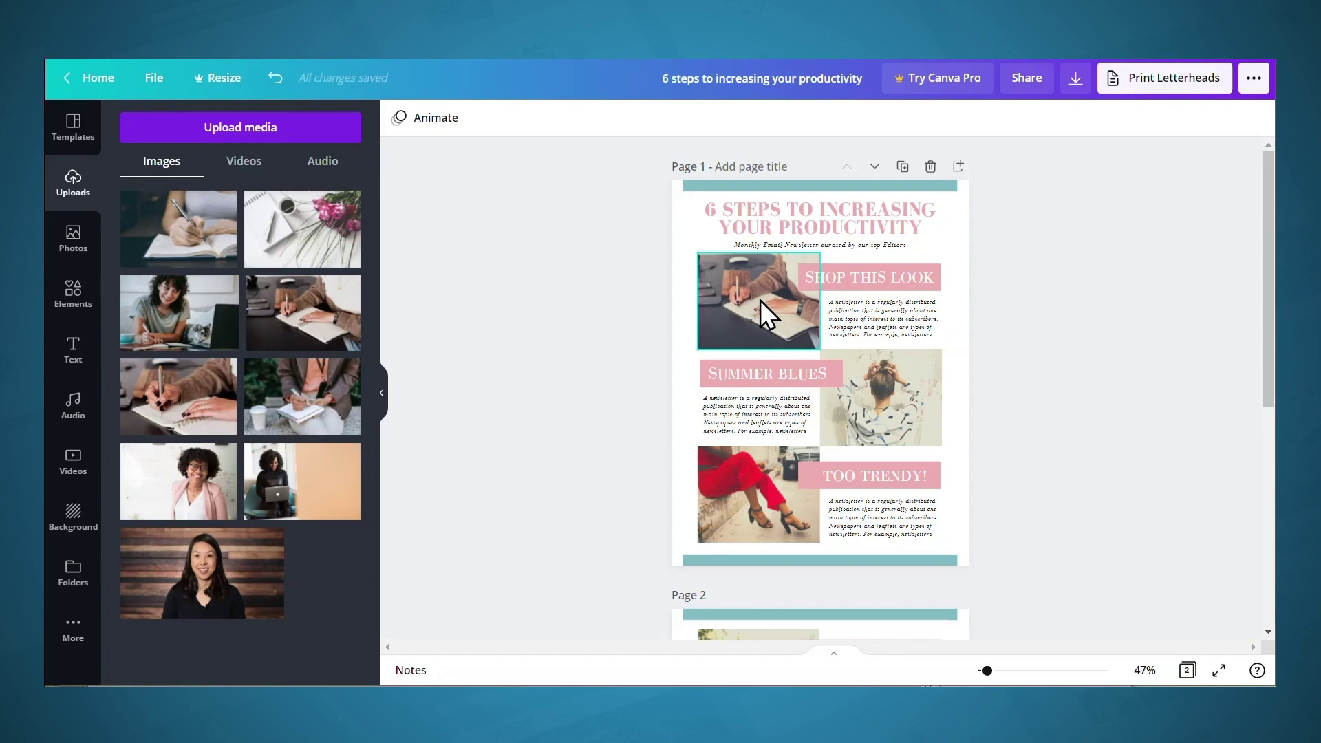
Open the newsletter's download options and attempt a PDF Print download
left_click(1077, 80)
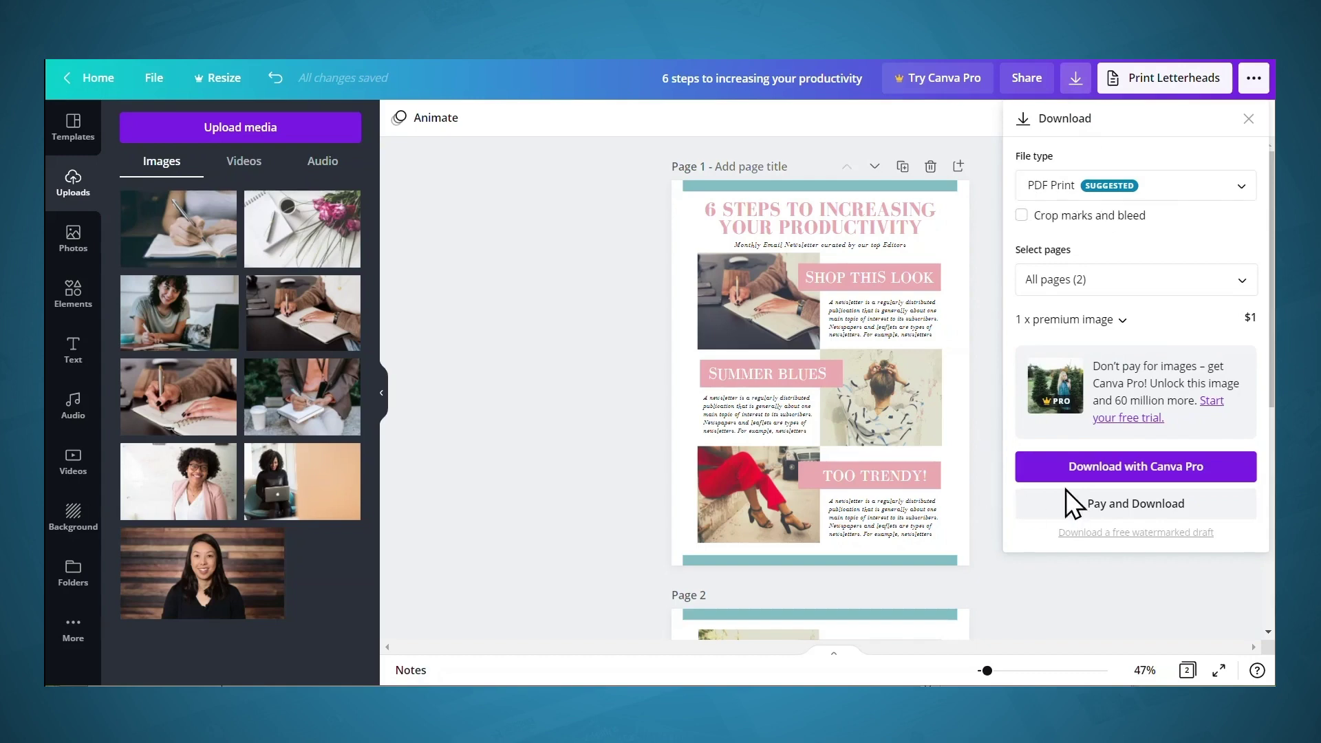
left_click(1104, 475)
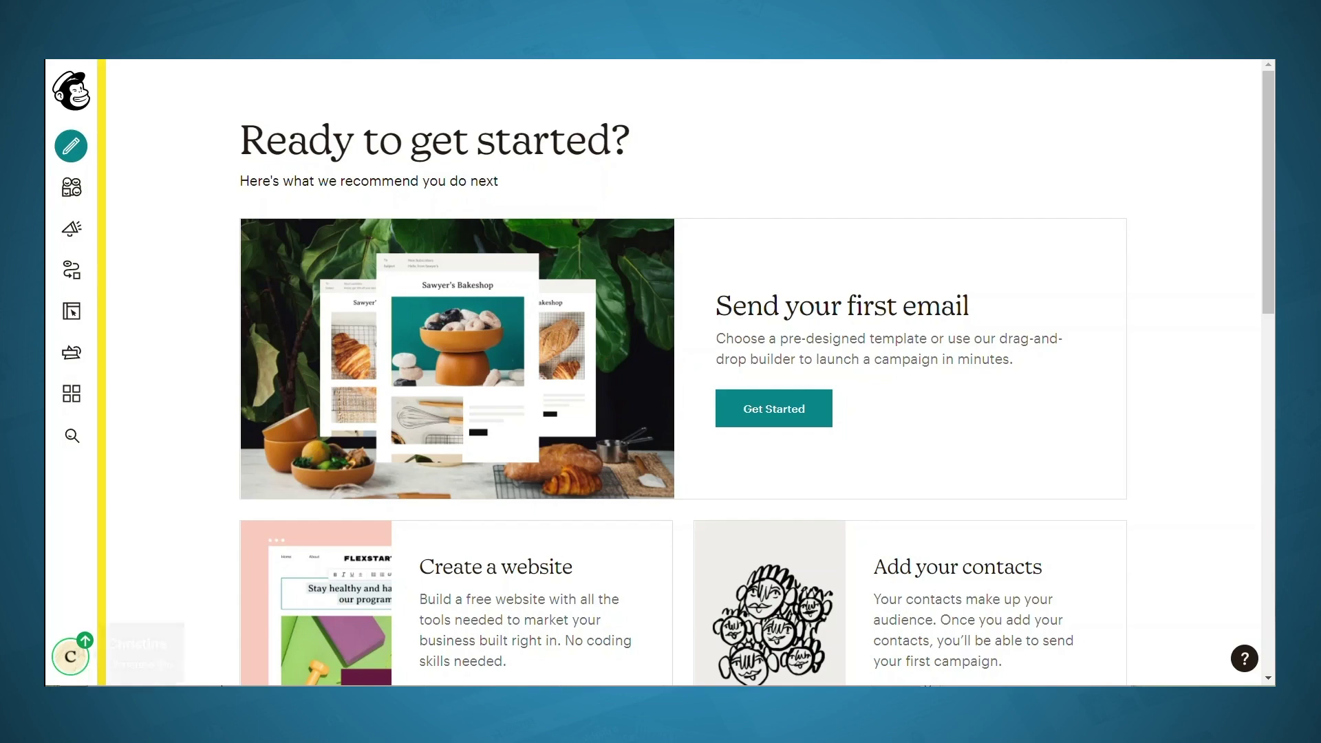
Upload demo lead magnet.pdf to My Files in Mailchimp's Content Studio
left_click(72, 354)
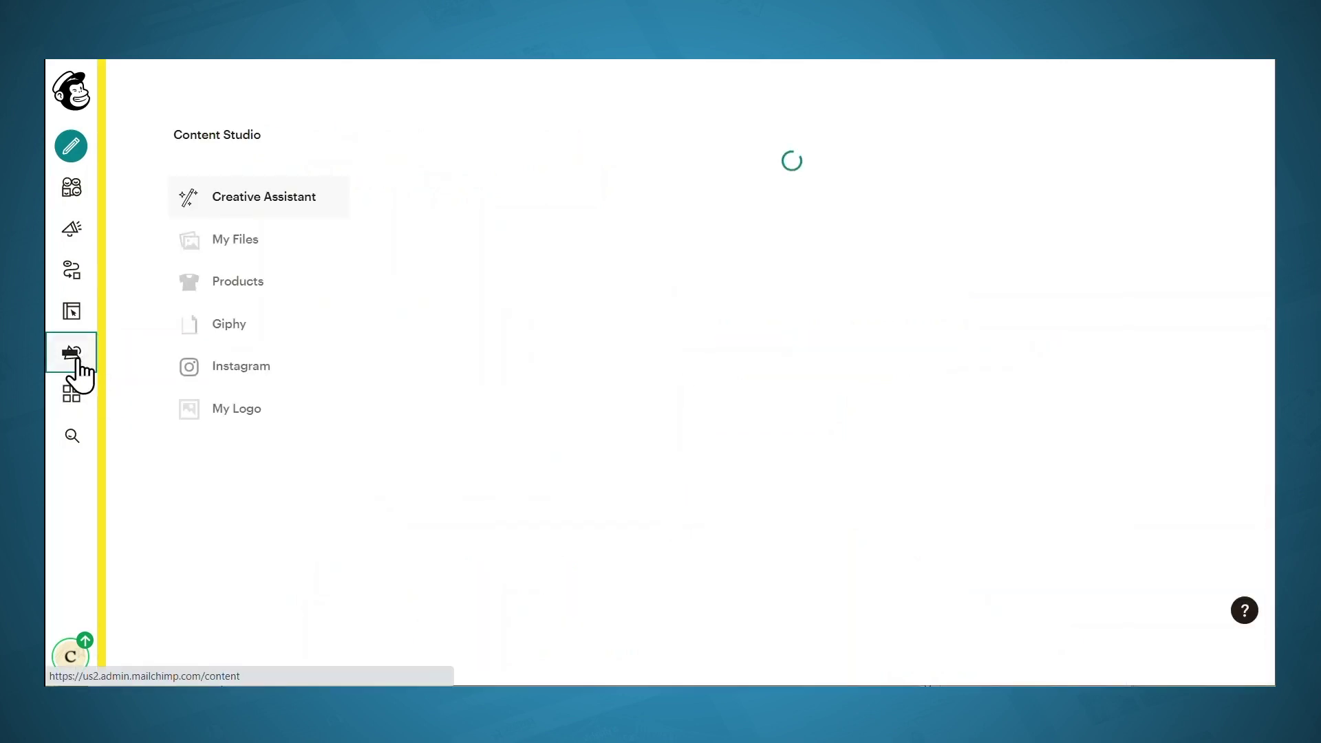
left_click(251, 250)
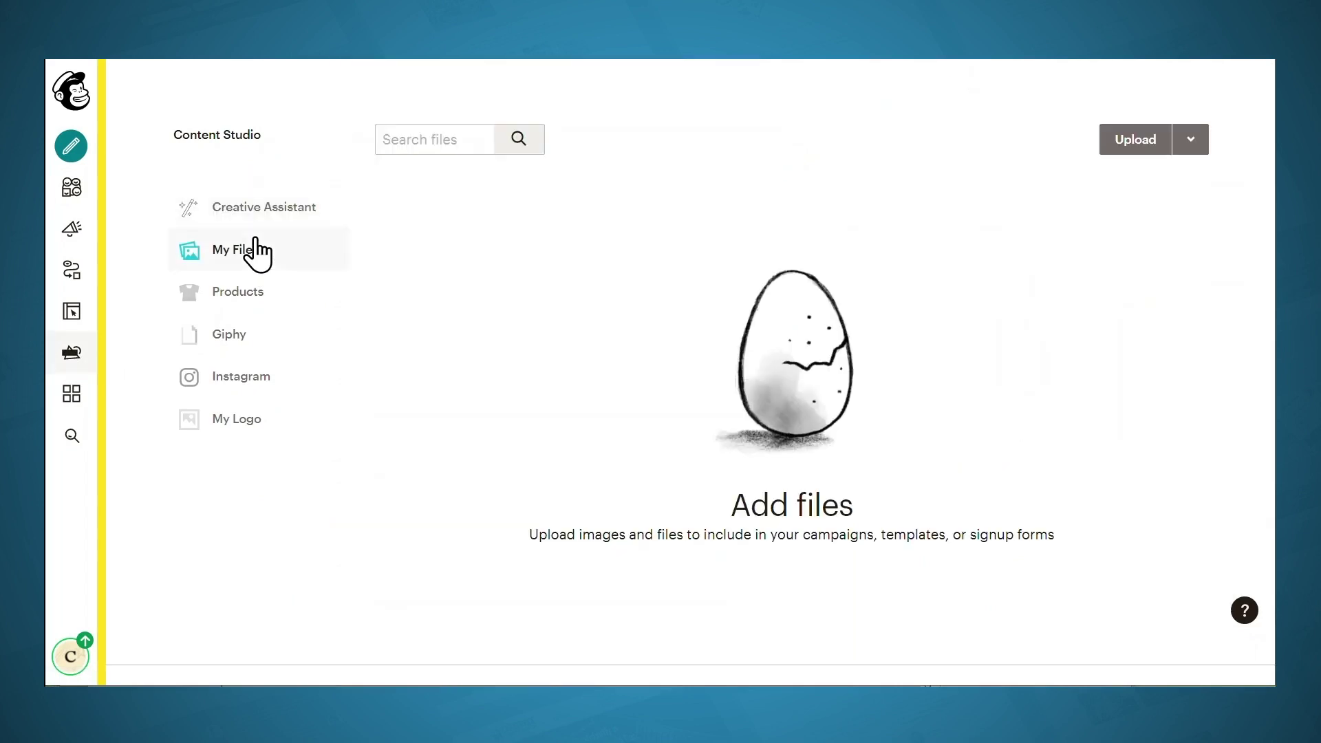
left_click(1136, 141)
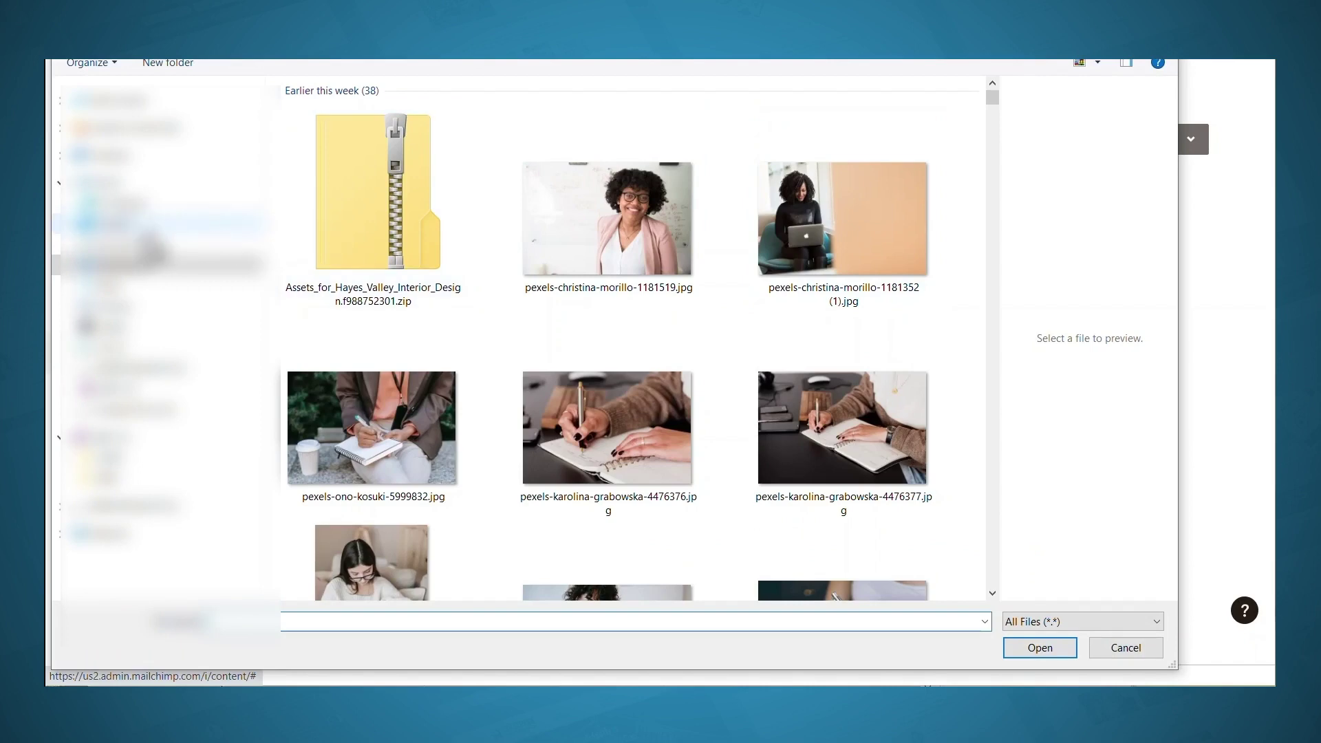
left_click(1040, 647)
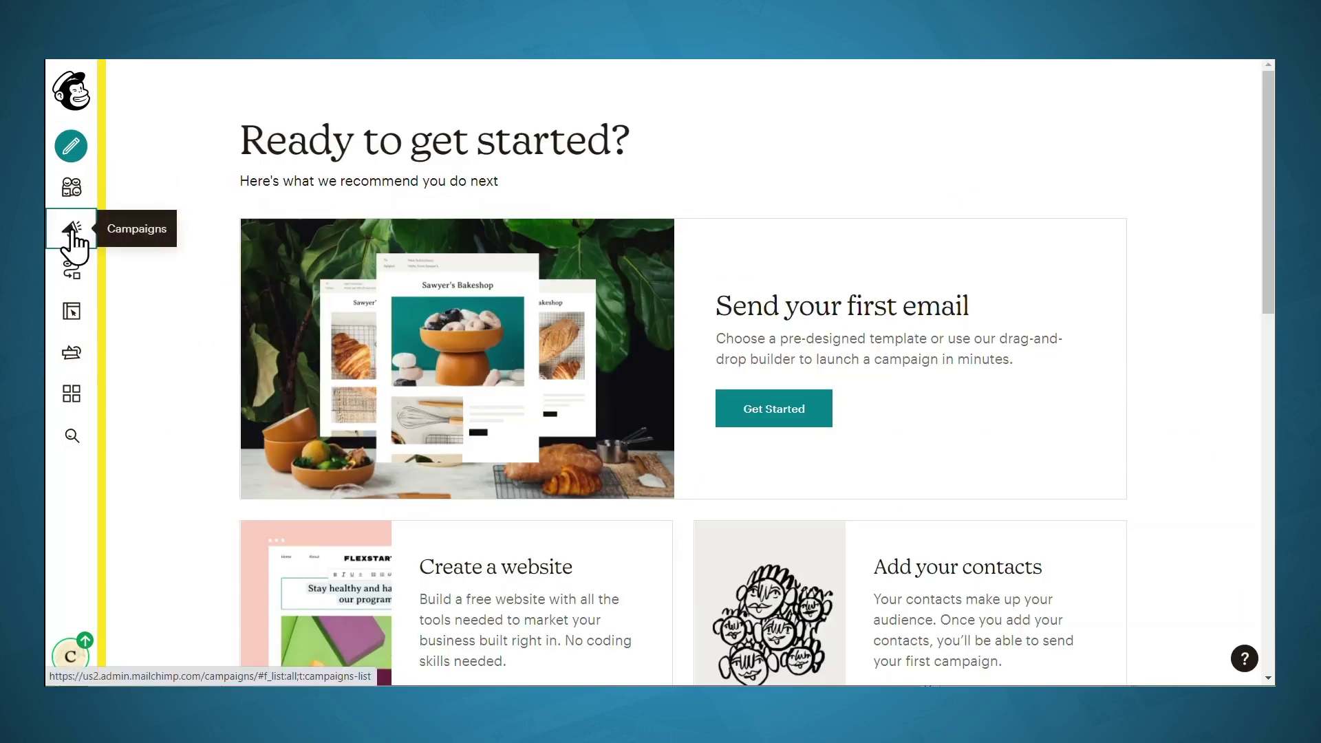
Start a new automated email campaign of type Welcome new subscribers
left_click(73, 230)
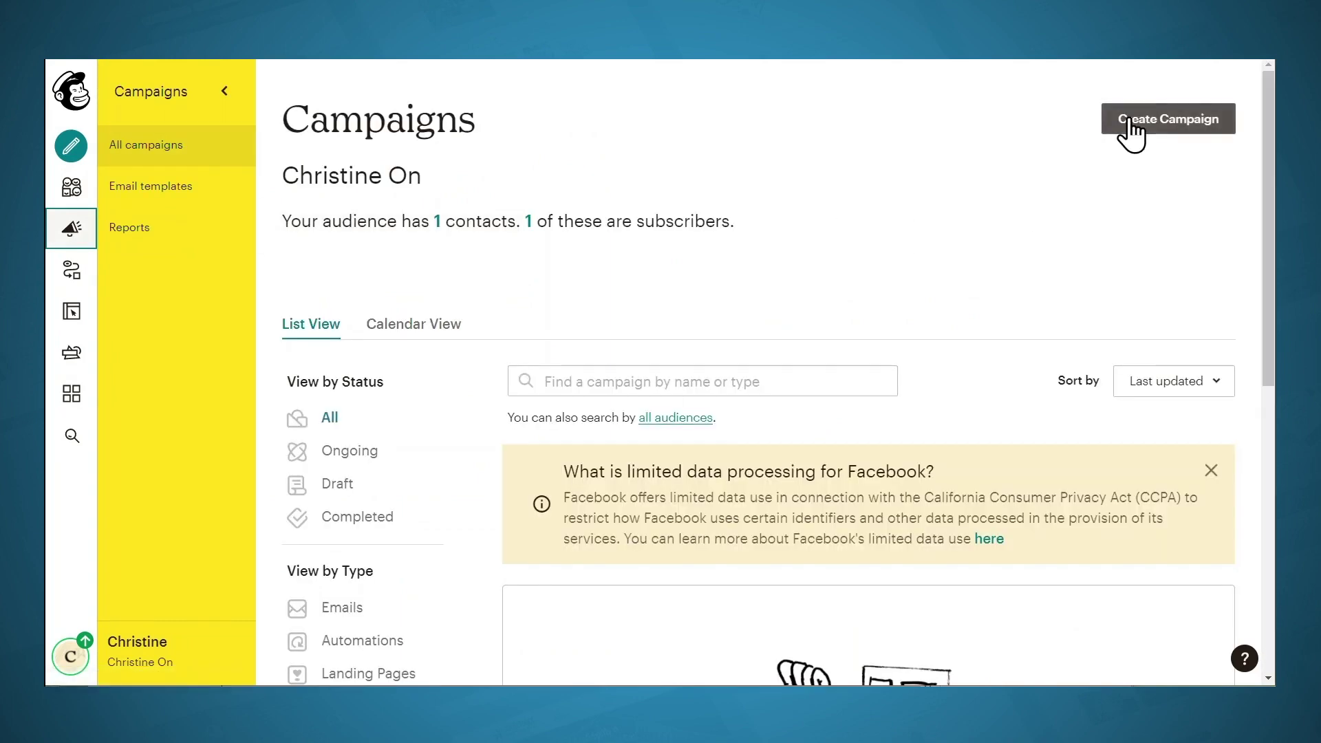
left_click(1131, 121)
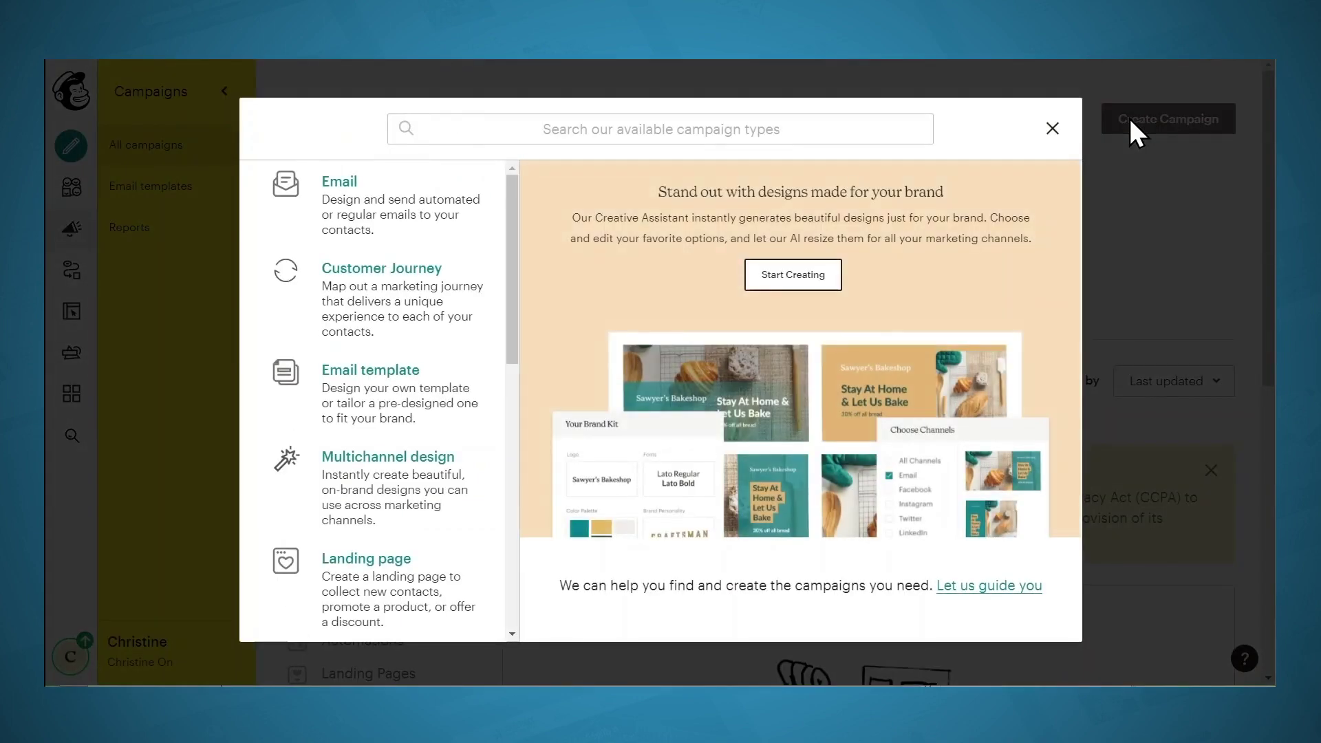
left_click(413, 206)
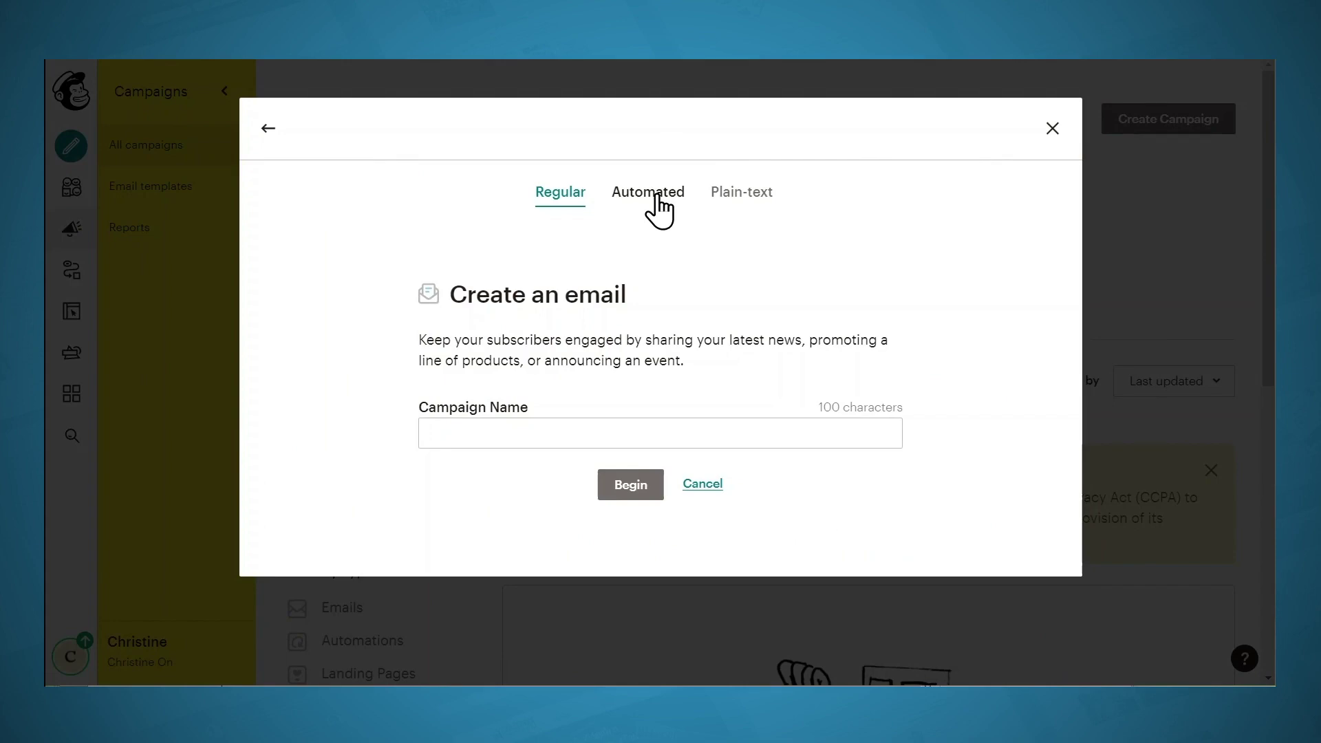
left_click(656, 195)
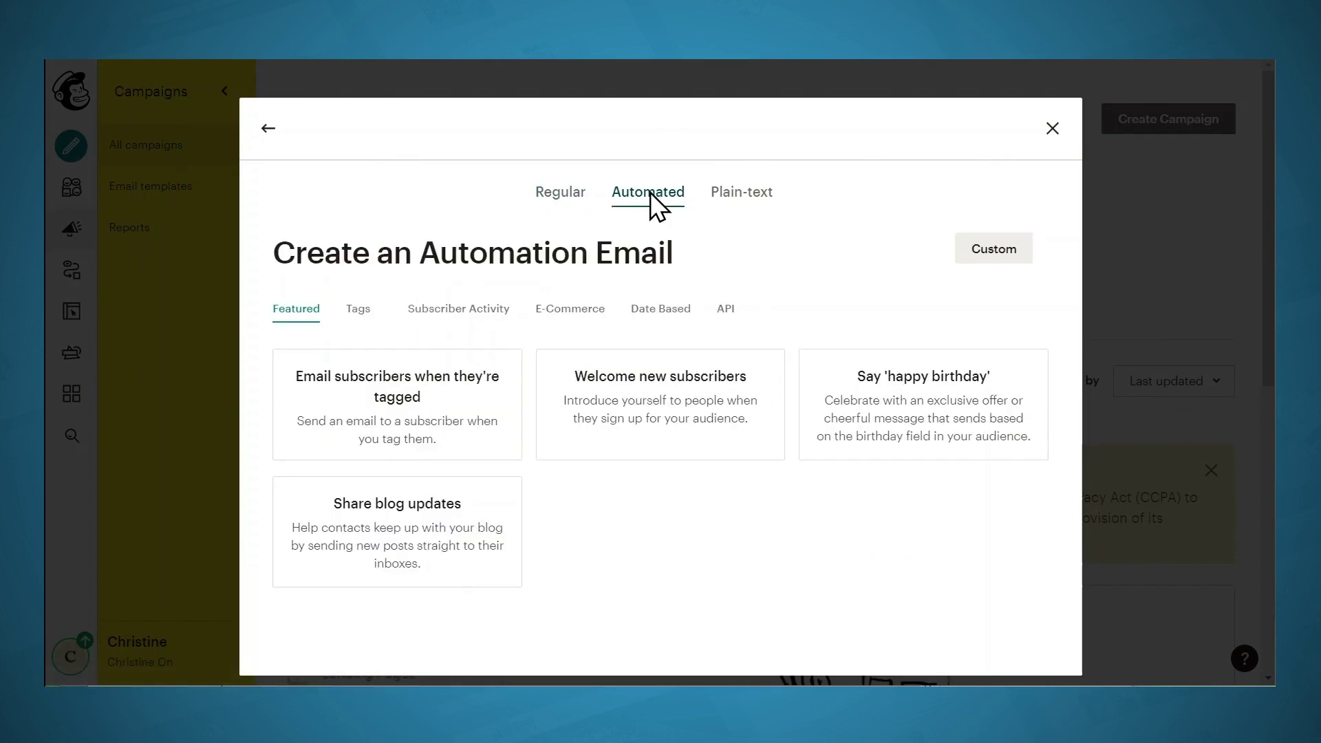
left_click(632, 402)
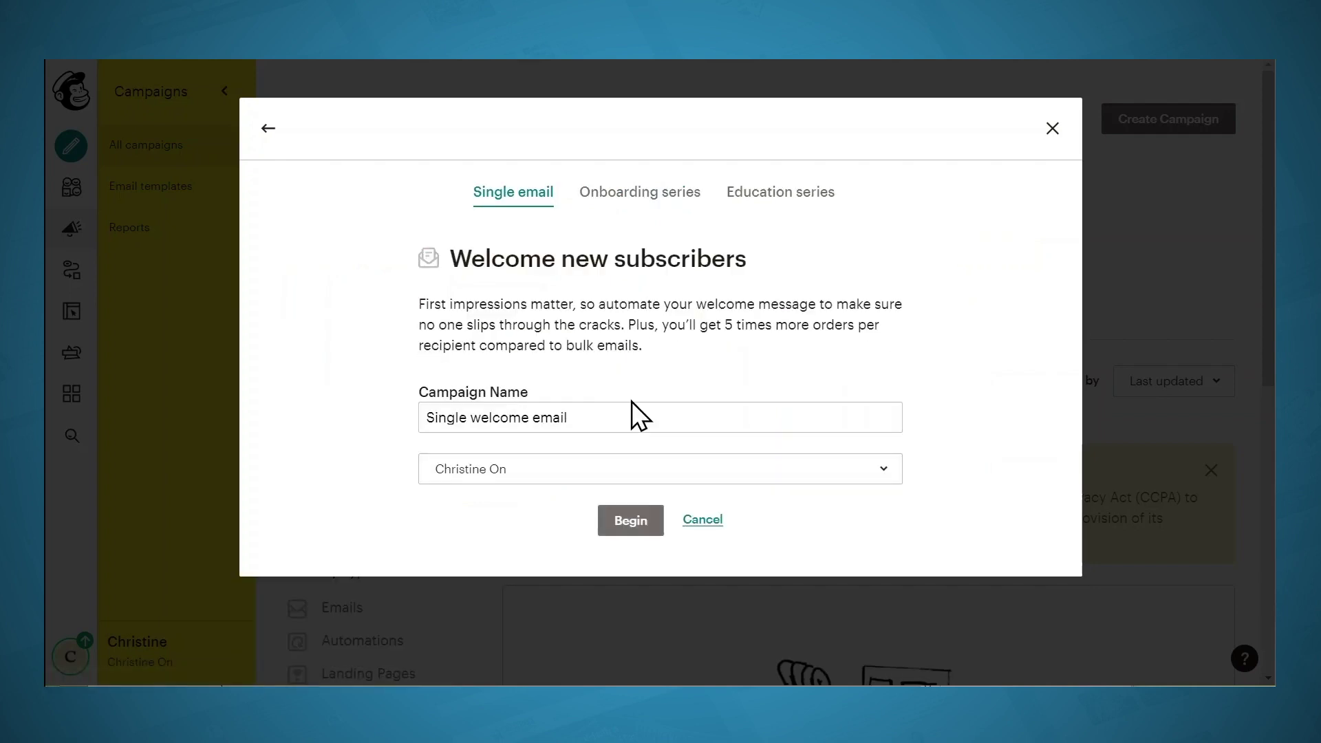
Name the campaign 'Welcome with Lead Magnet', keep the existing audience, and create the draft
left_click(599, 414)
left_click_drag(598, 414, 417, 419)
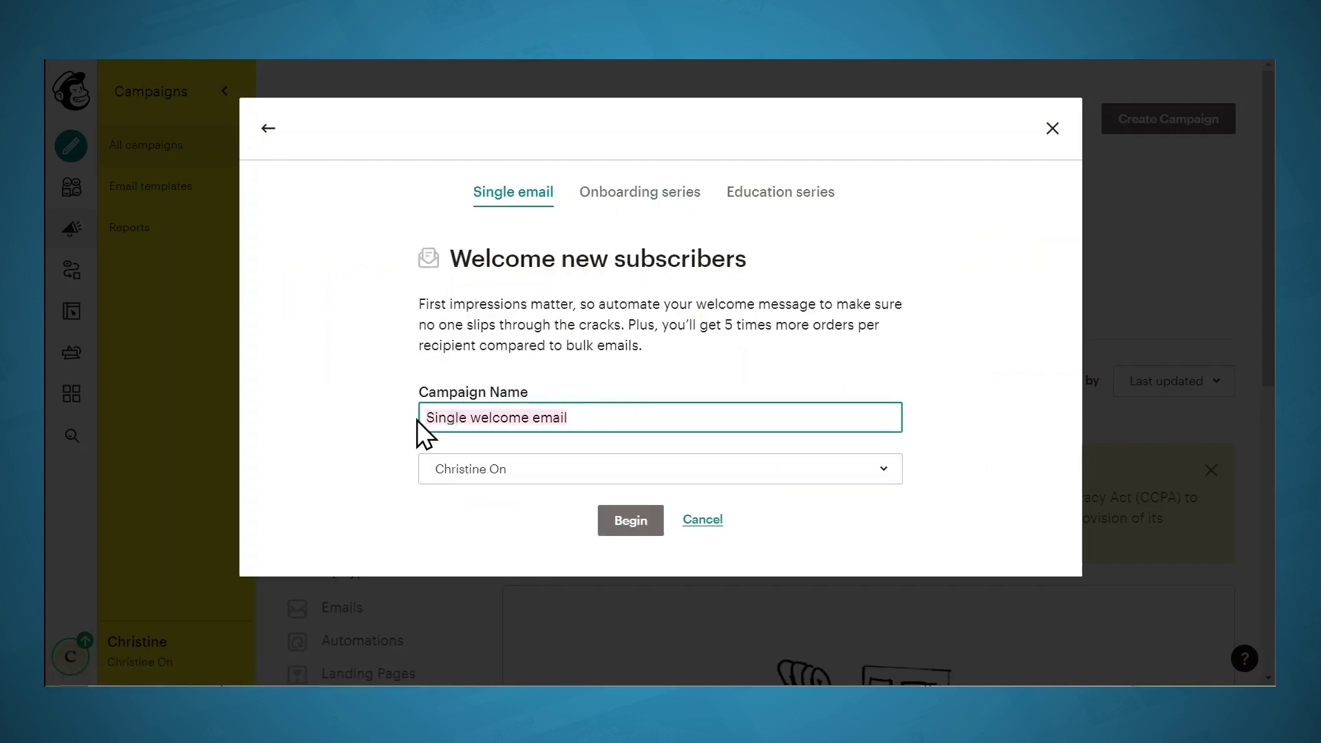
type("Welcome with Lead Magnet")
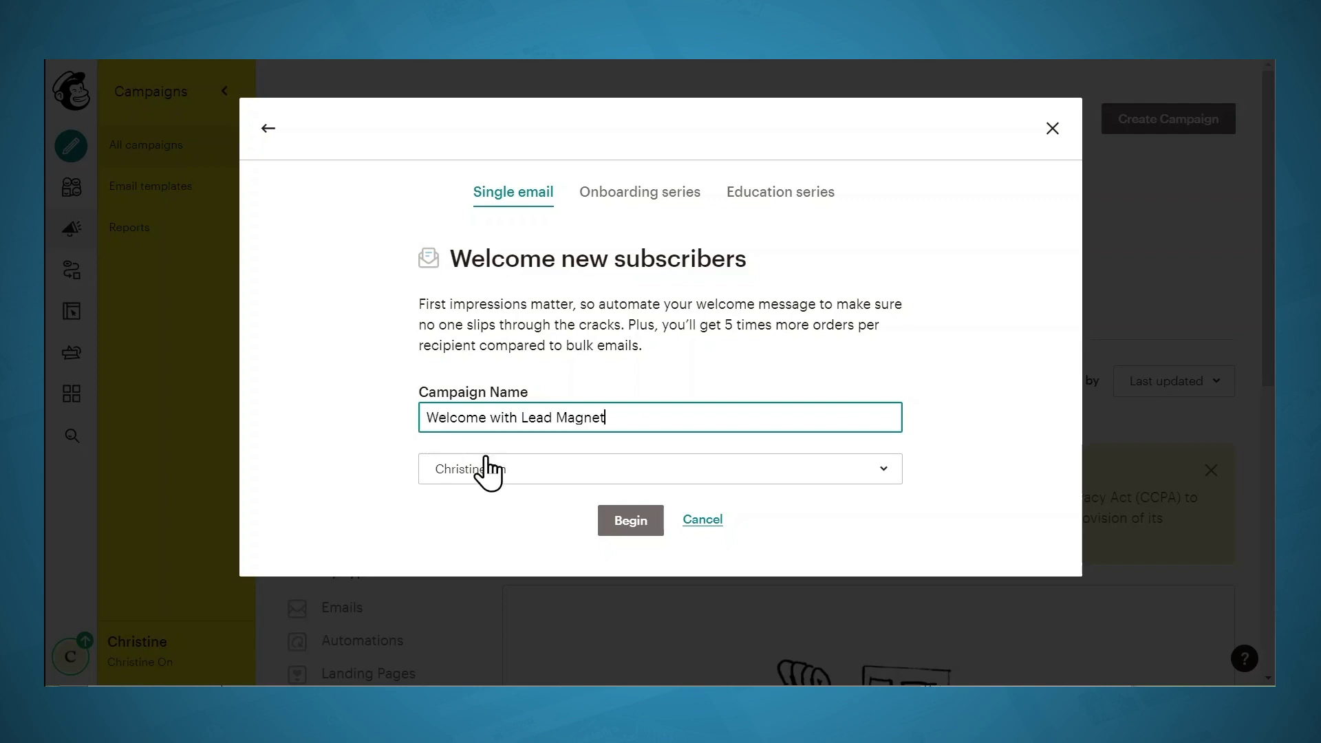
left_click(538, 476)
left_click(534, 563)
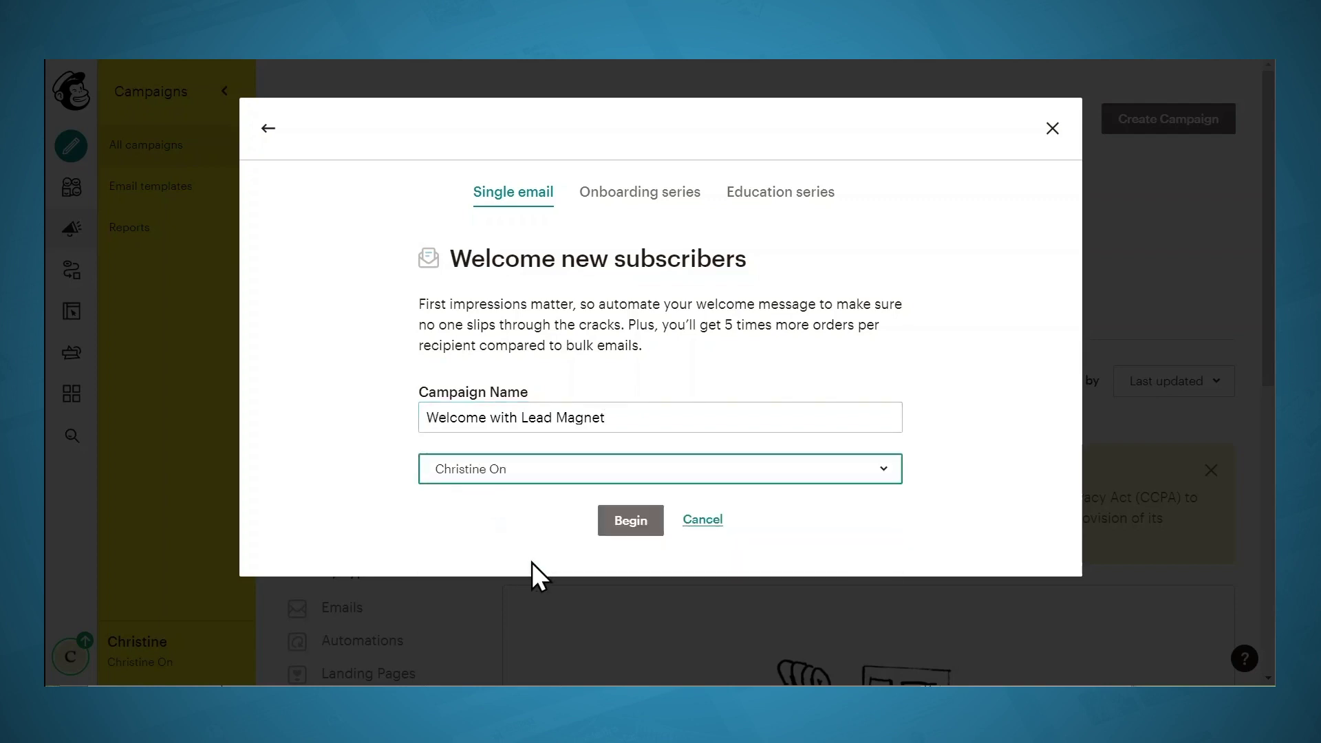
left_click(631, 521)
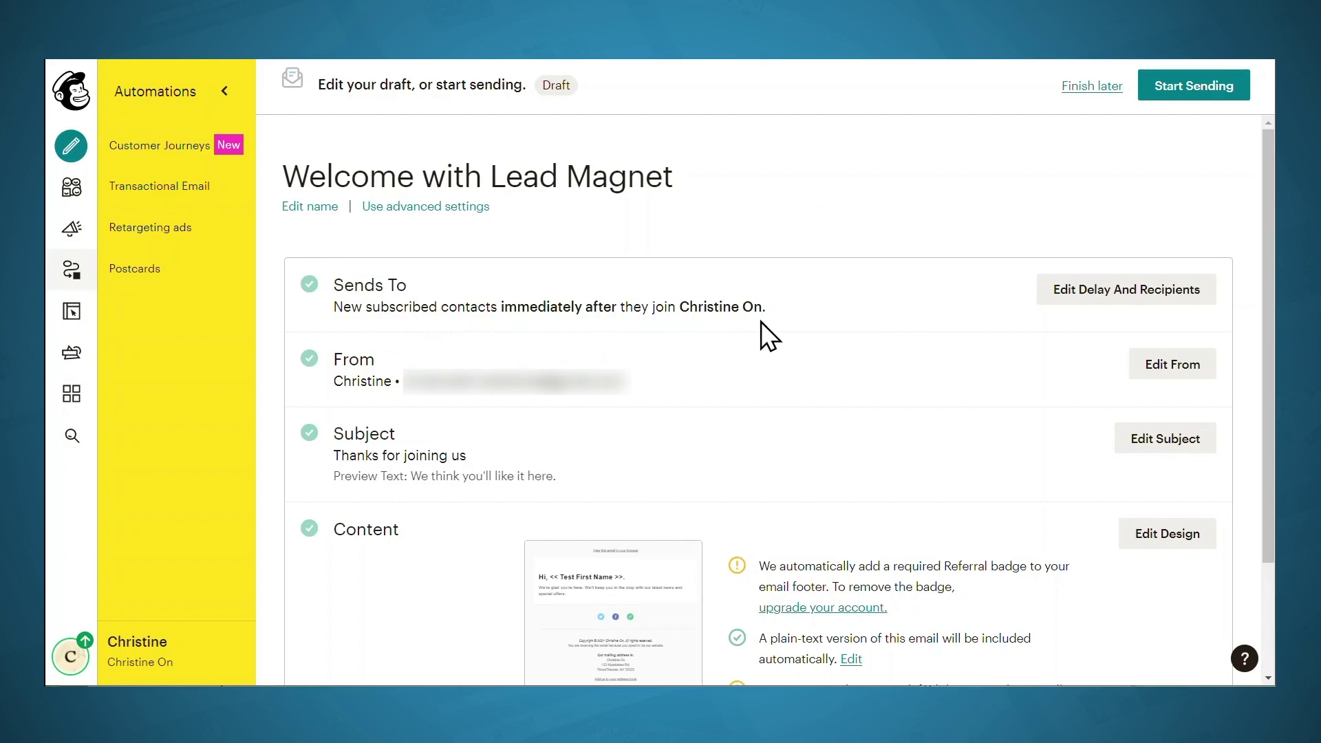
Replace the welcome email's subject with 'Here's your guide!' and save it
scroll(761, 320, "down", 2)
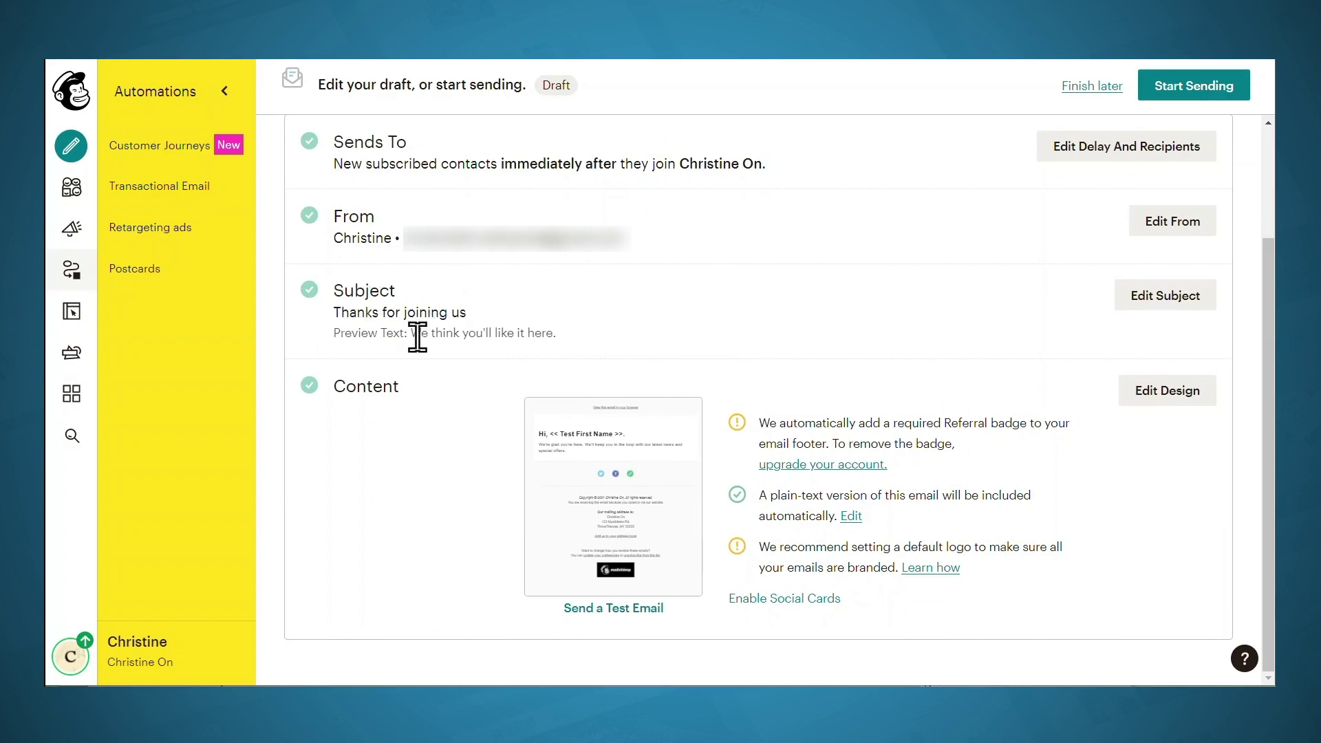
left_click(1166, 295)
triple_click(377, 399)
type("Here's your guide!")
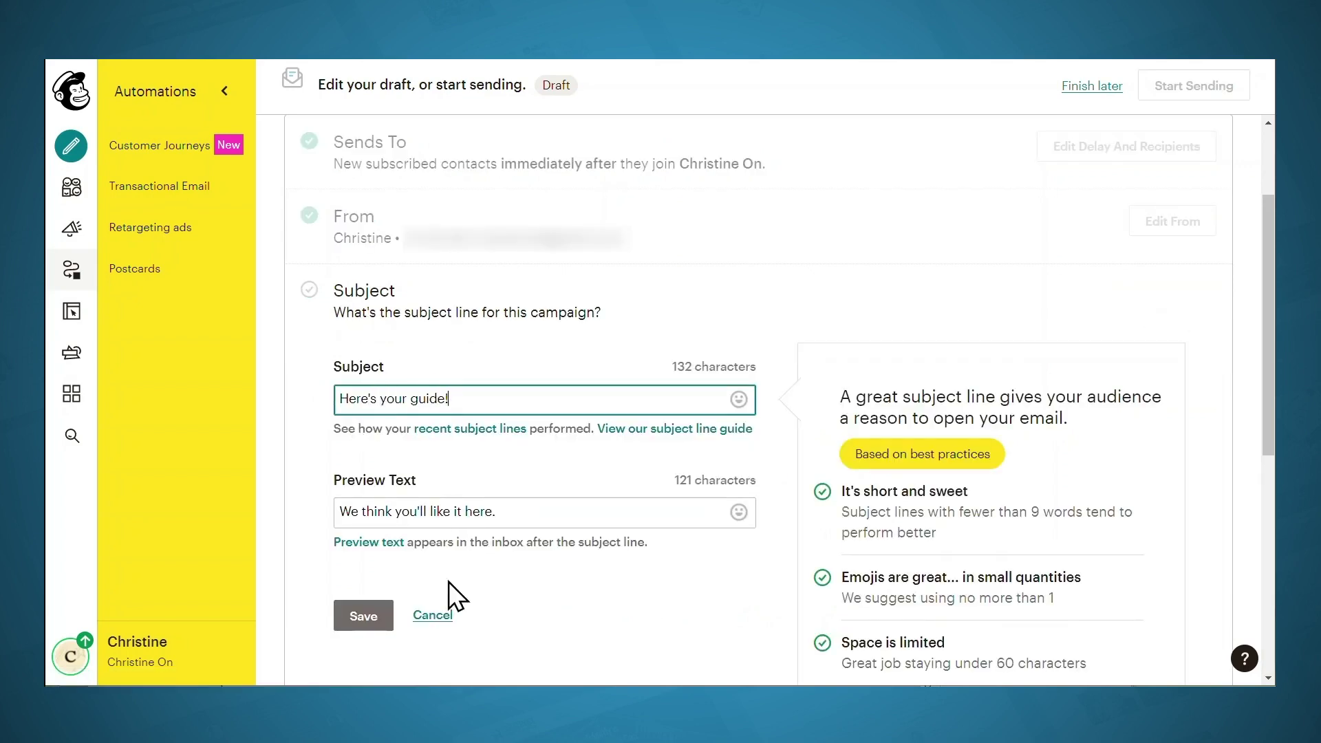
left_click(364, 619)
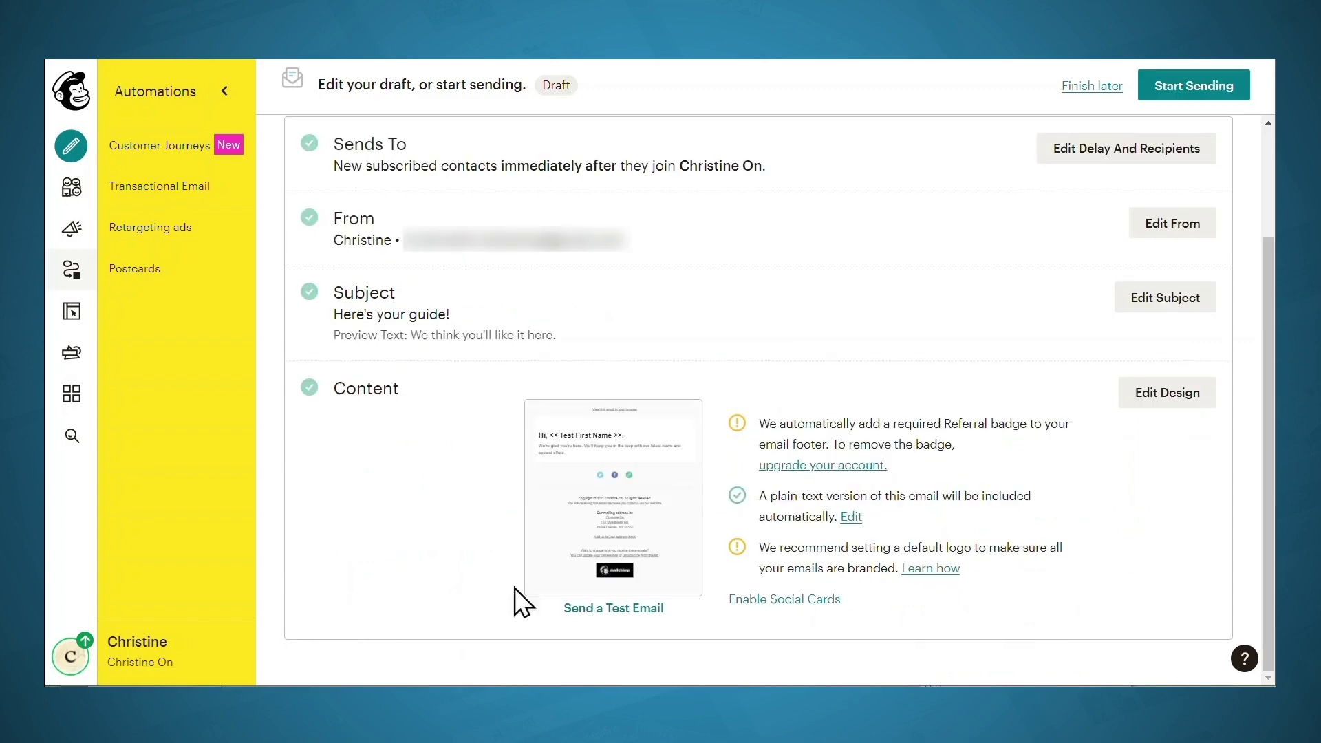
left_click(1162, 398)
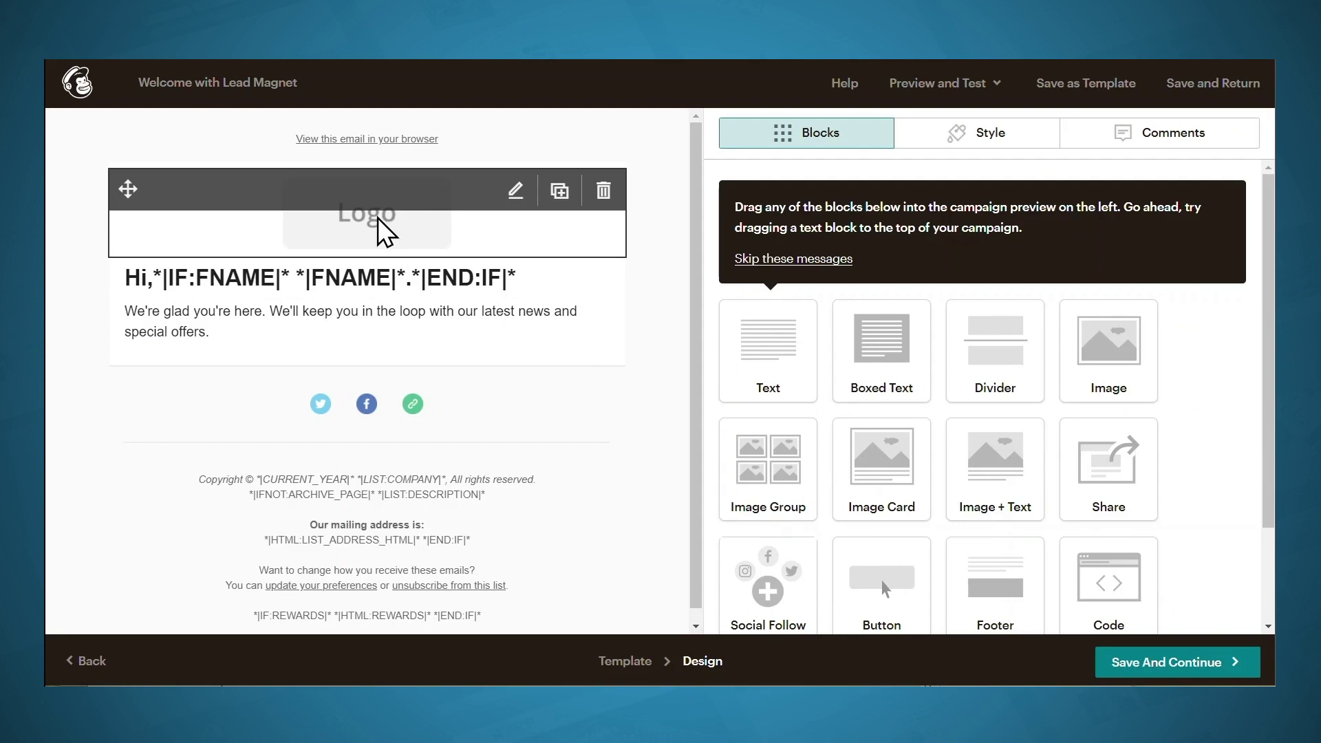
Replace the header logo with plannerli logo - 210505-01.png, scaled to about 30%, and save
left_click(390, 227)
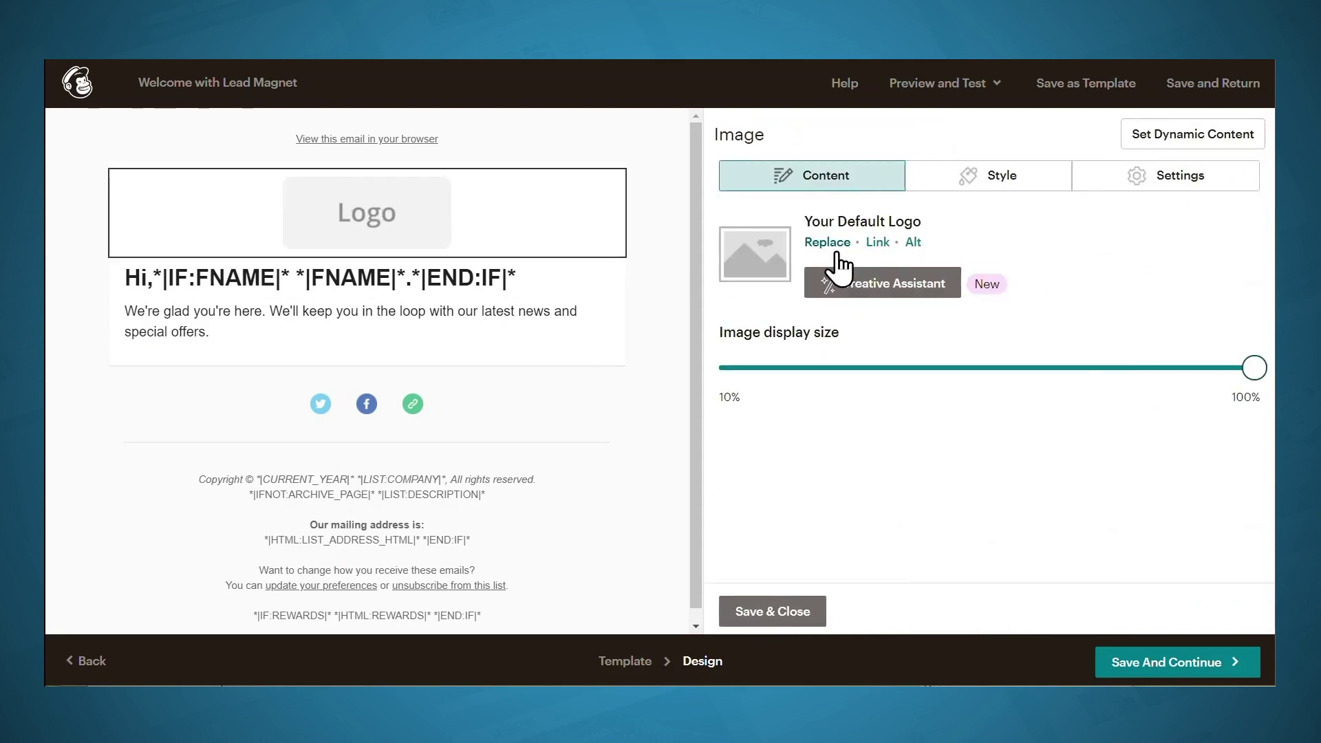
left_click(835, 246)
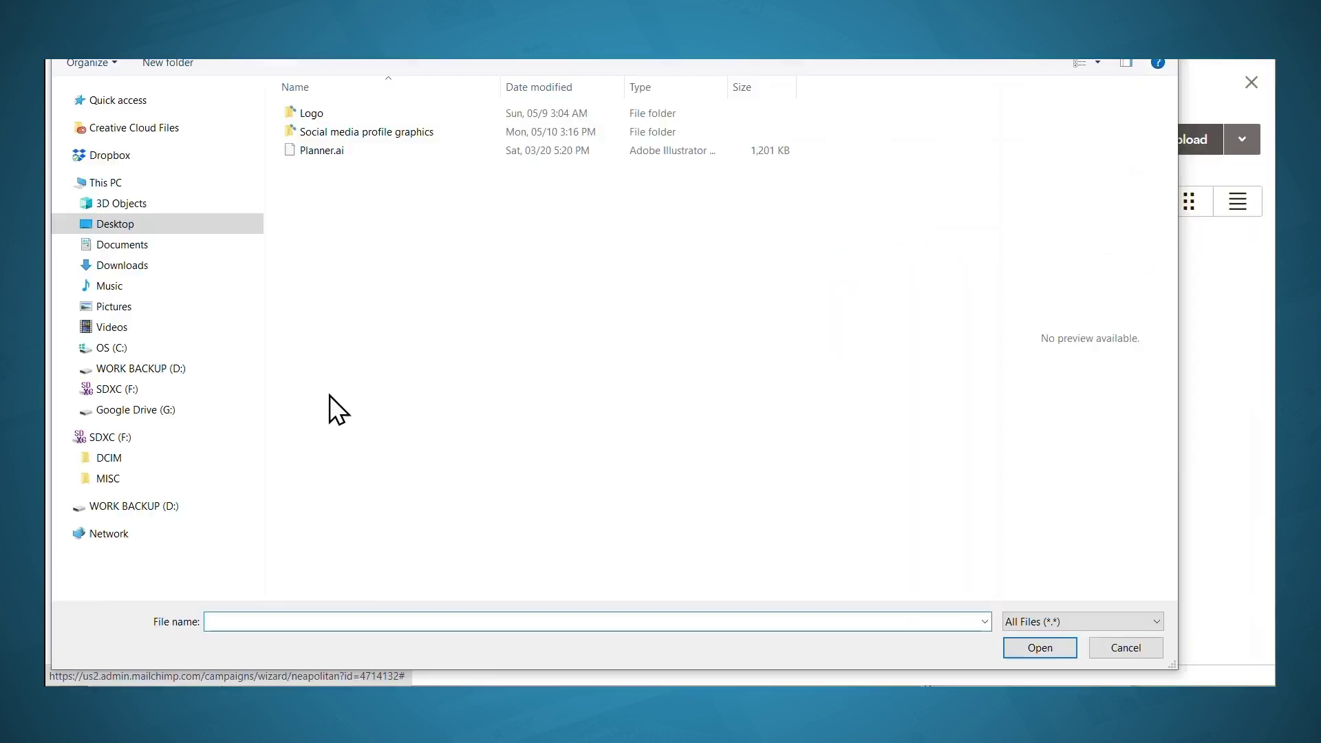
left_click(320, 112)
double_click(319, 111)
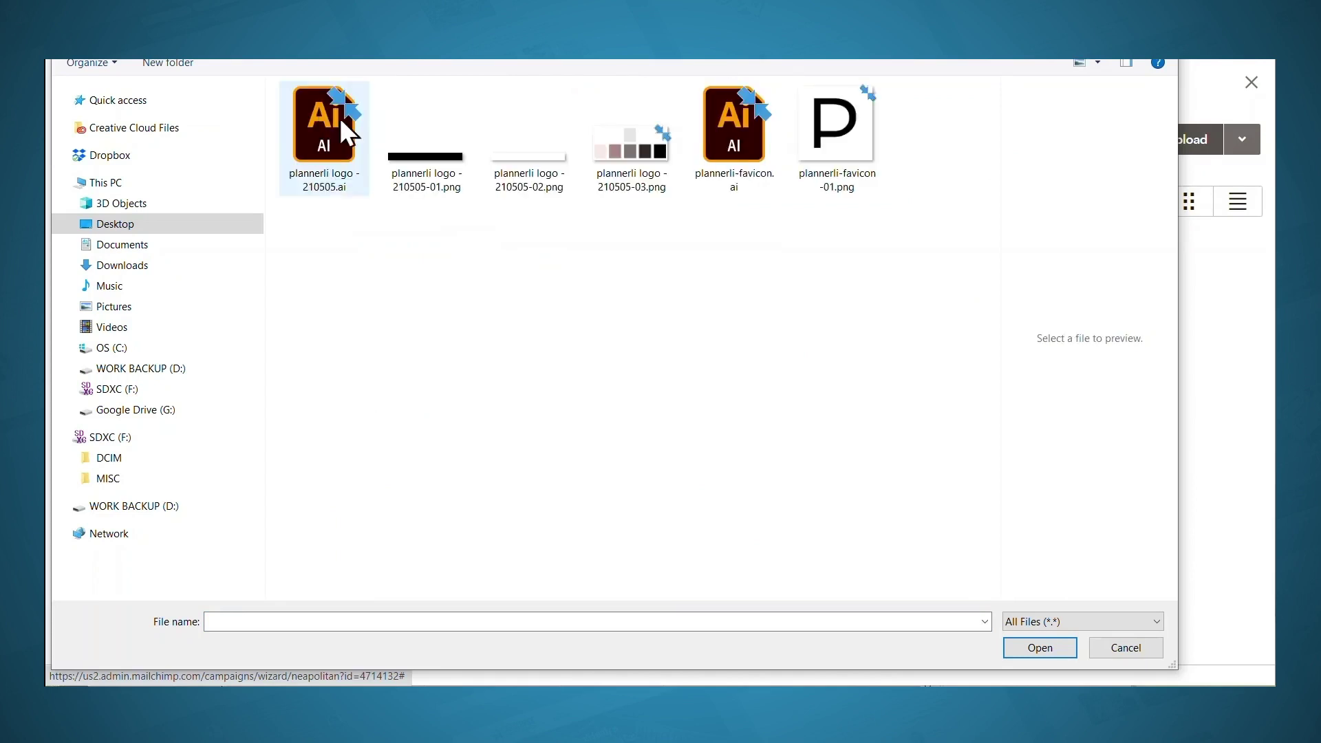
left_click(427, 165)
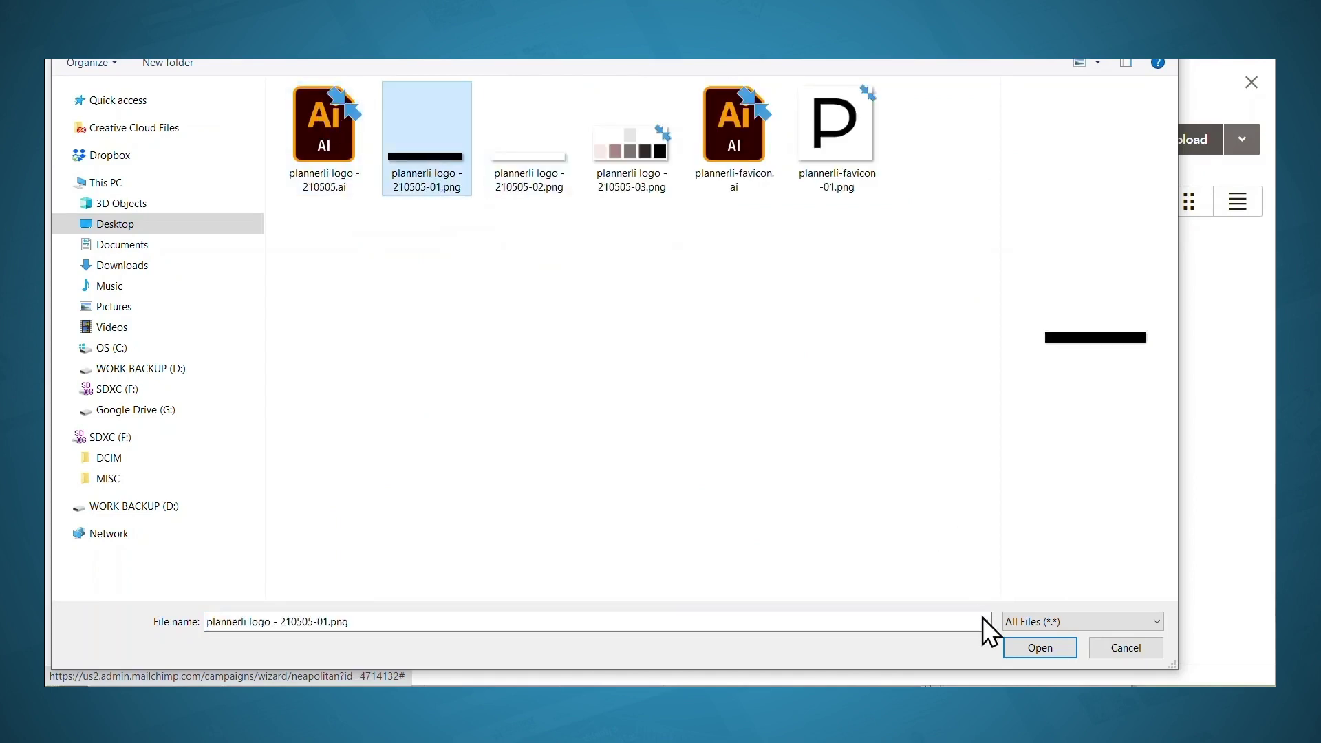
left_click(1025, 647)
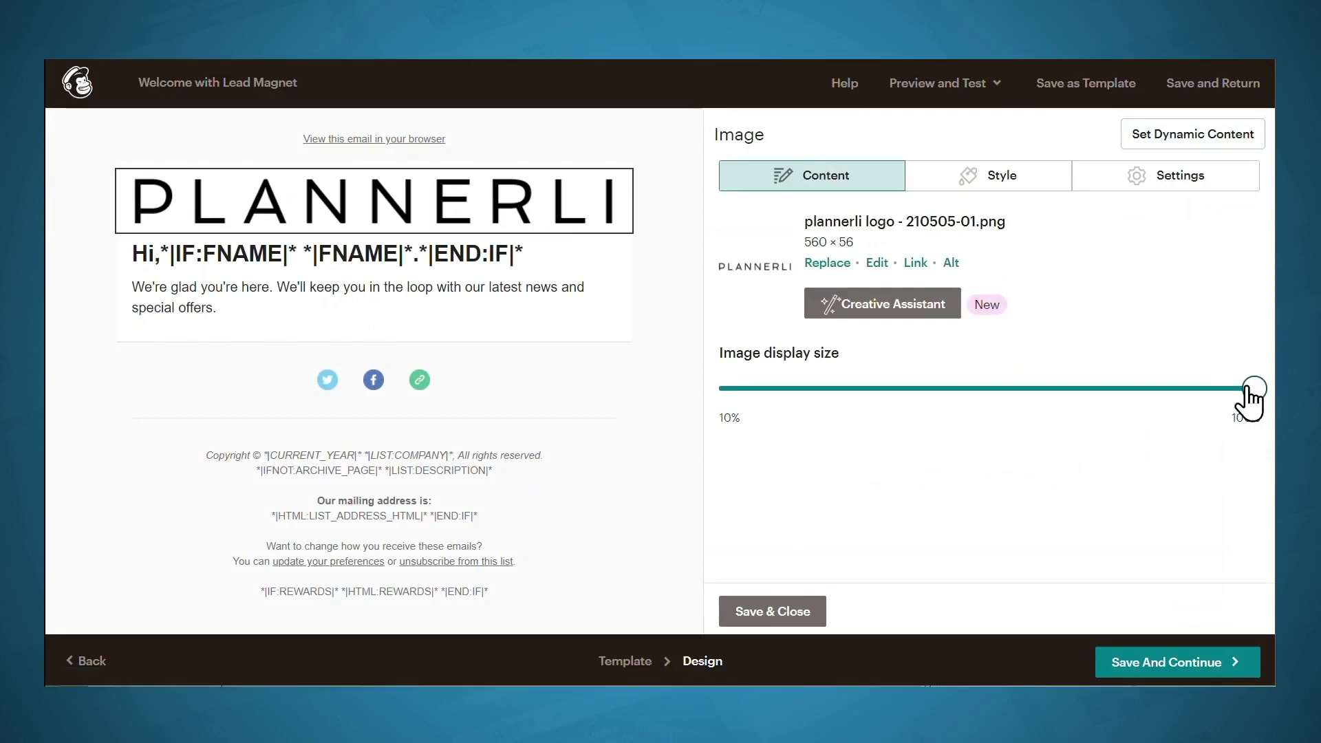
left_click_drag(1249, 389, 853, 407)
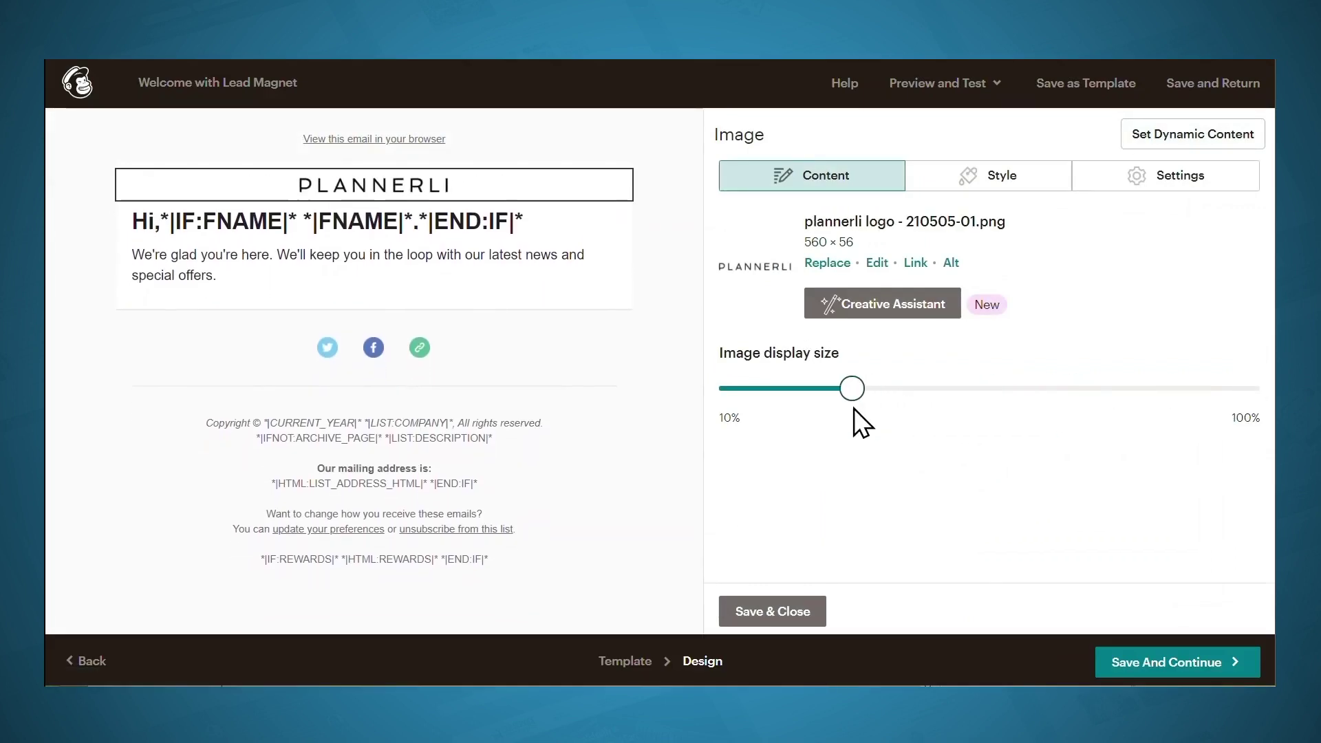
left_click(753, 612)
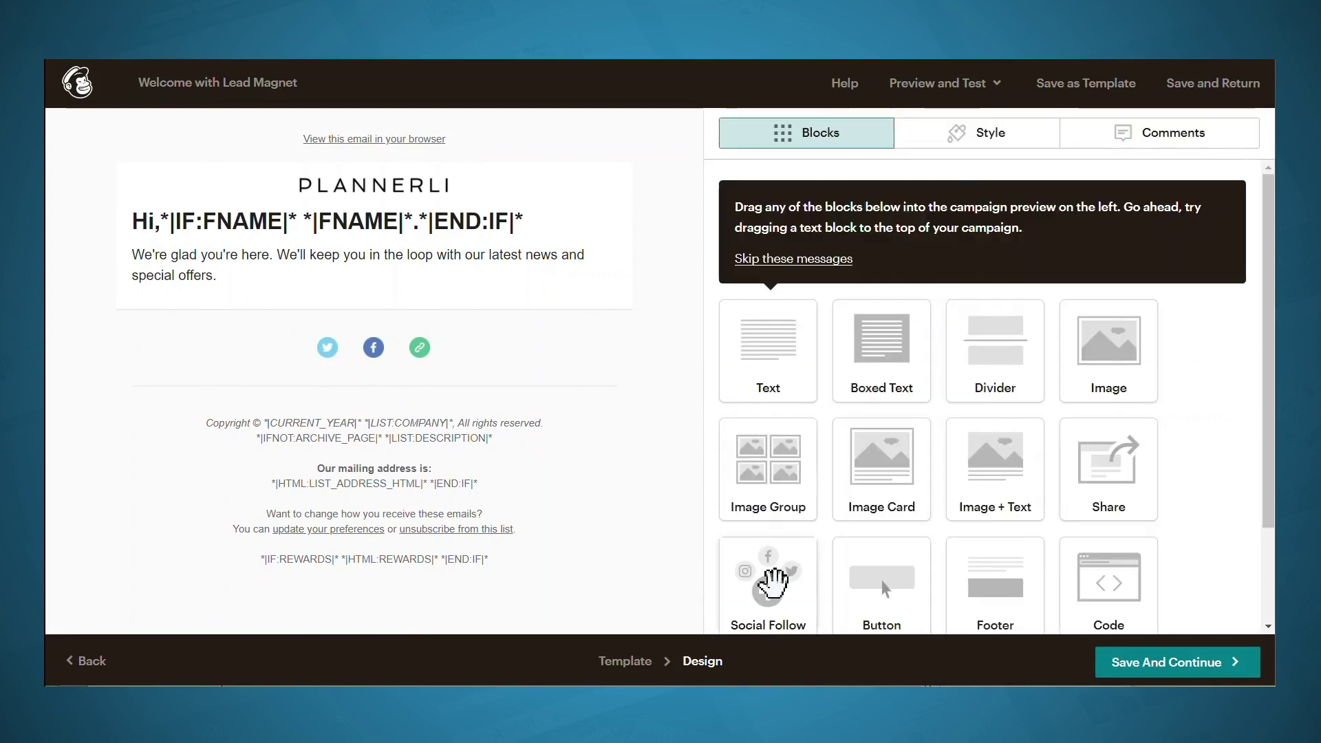
Replace the email body with 'Thanks for subscribing! Your freebie is here! Click the button to download it right away.' and save
left_click(388, 254)
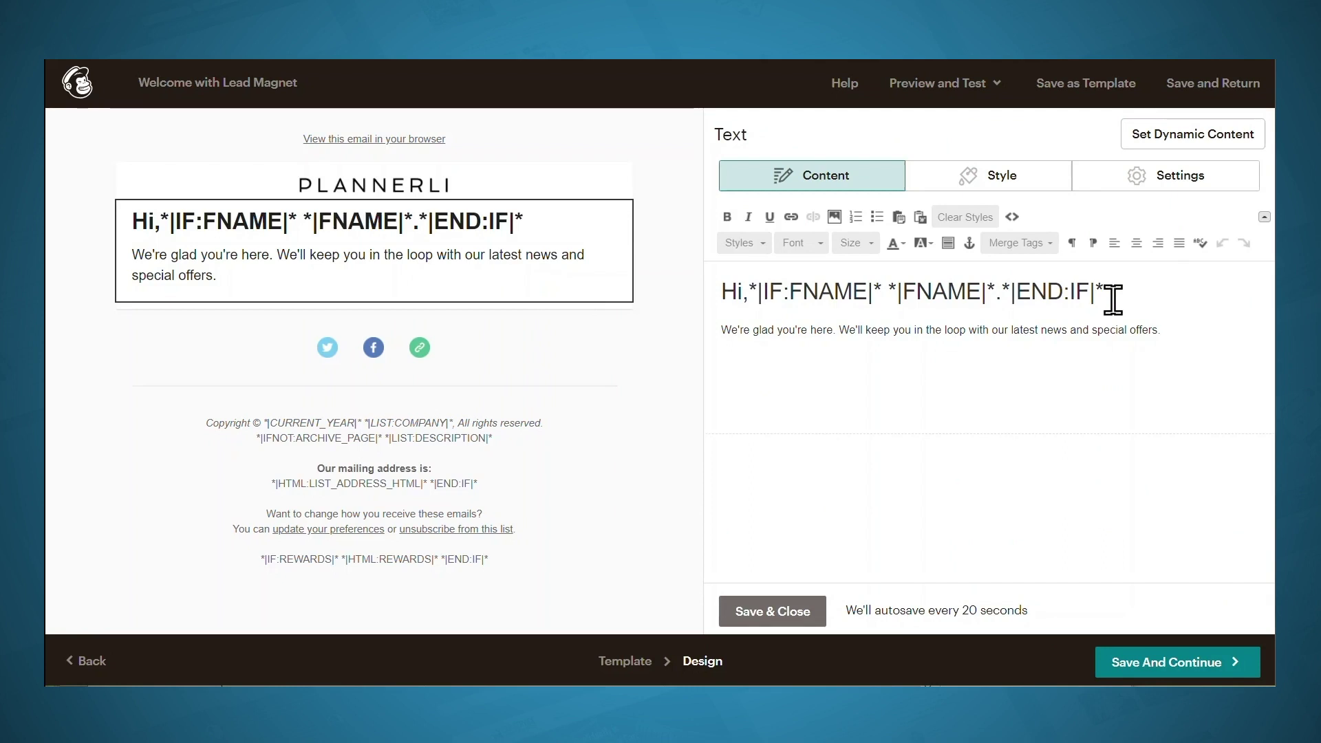
left_click_drag(1184, 333, 712, 344)
type("Thanks for subscribing! Your freebie is here! Click the button to download it right away.")
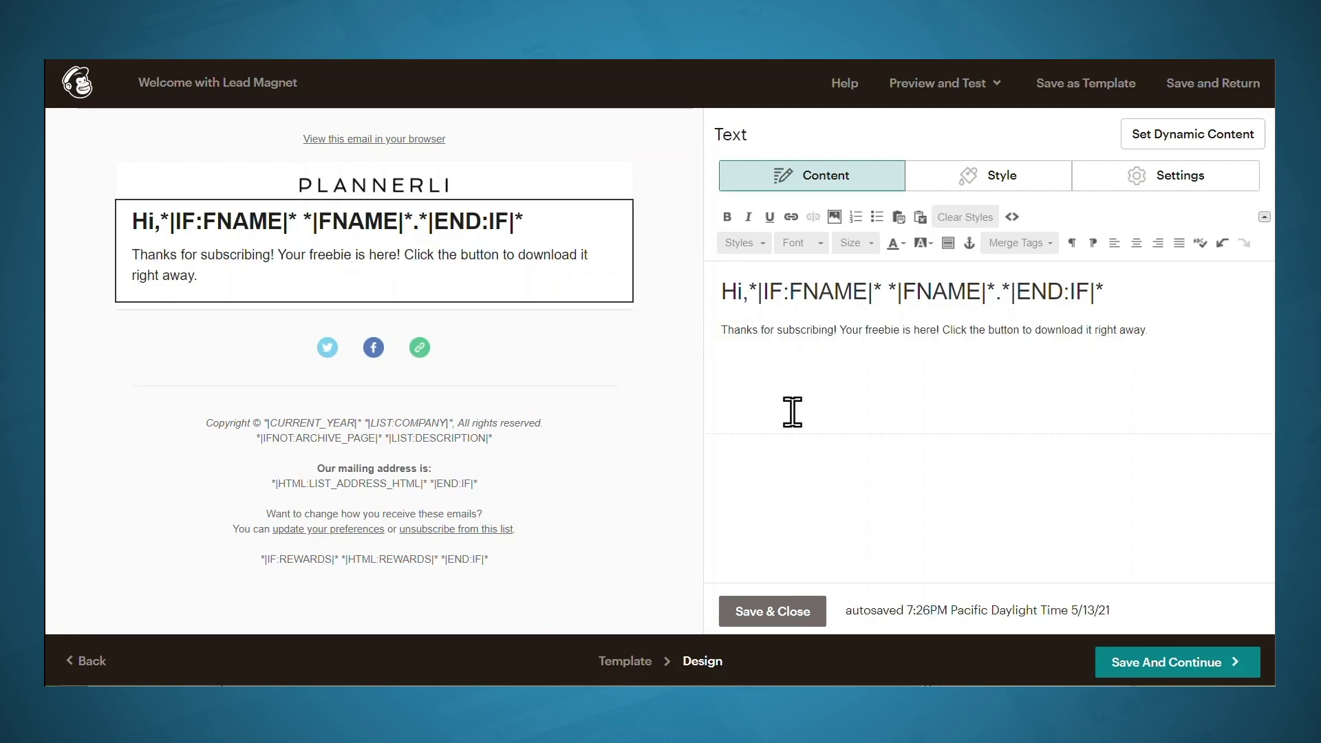
left_click(762, 621)
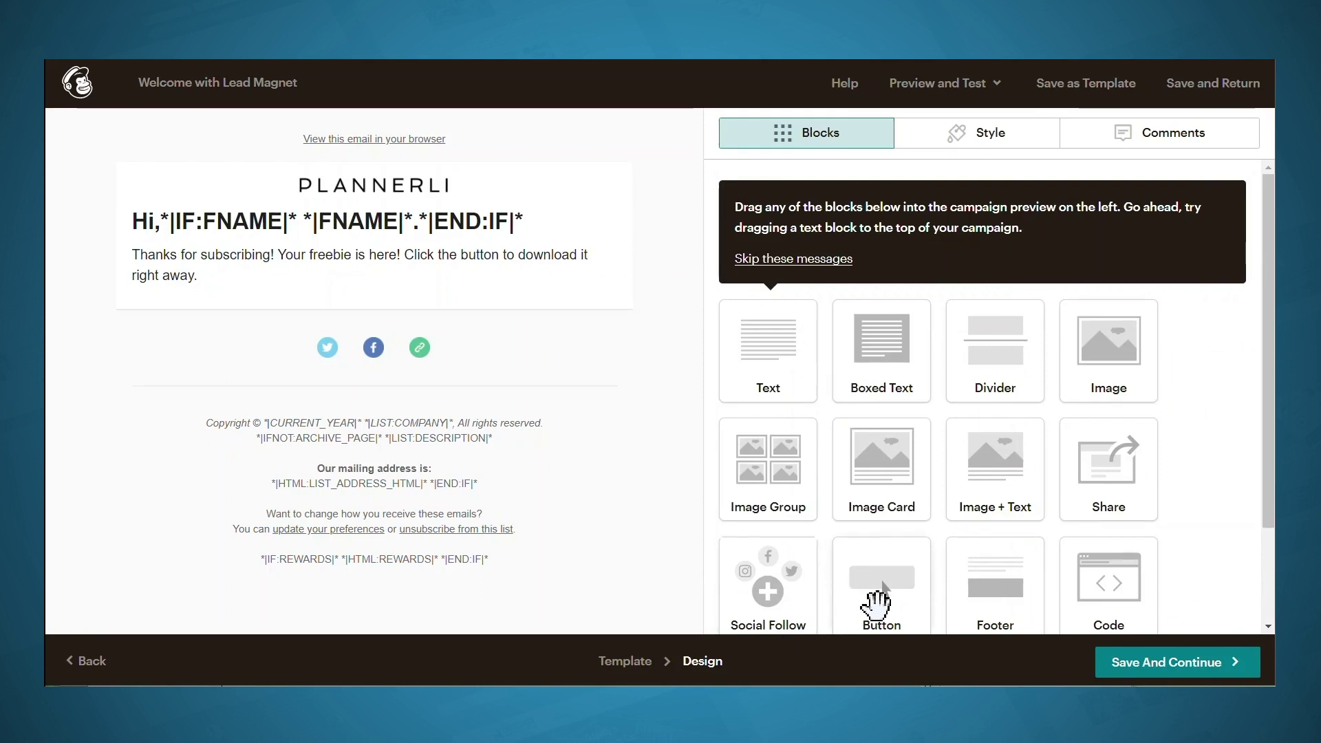
Add a button block under the body text labelled 'Download now'
left_click_drag(870, 597, 329, 318)
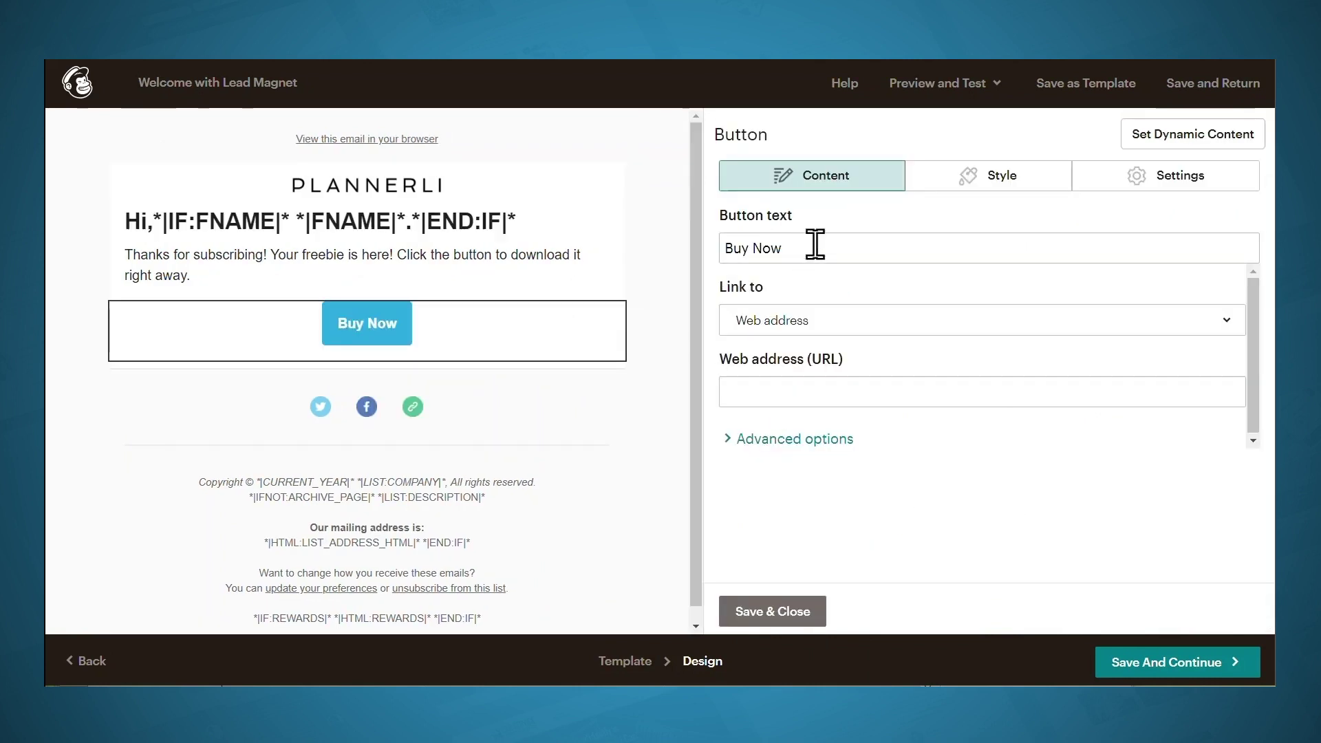
left_click_drag(814, 245, 675, 253)
type("Down")
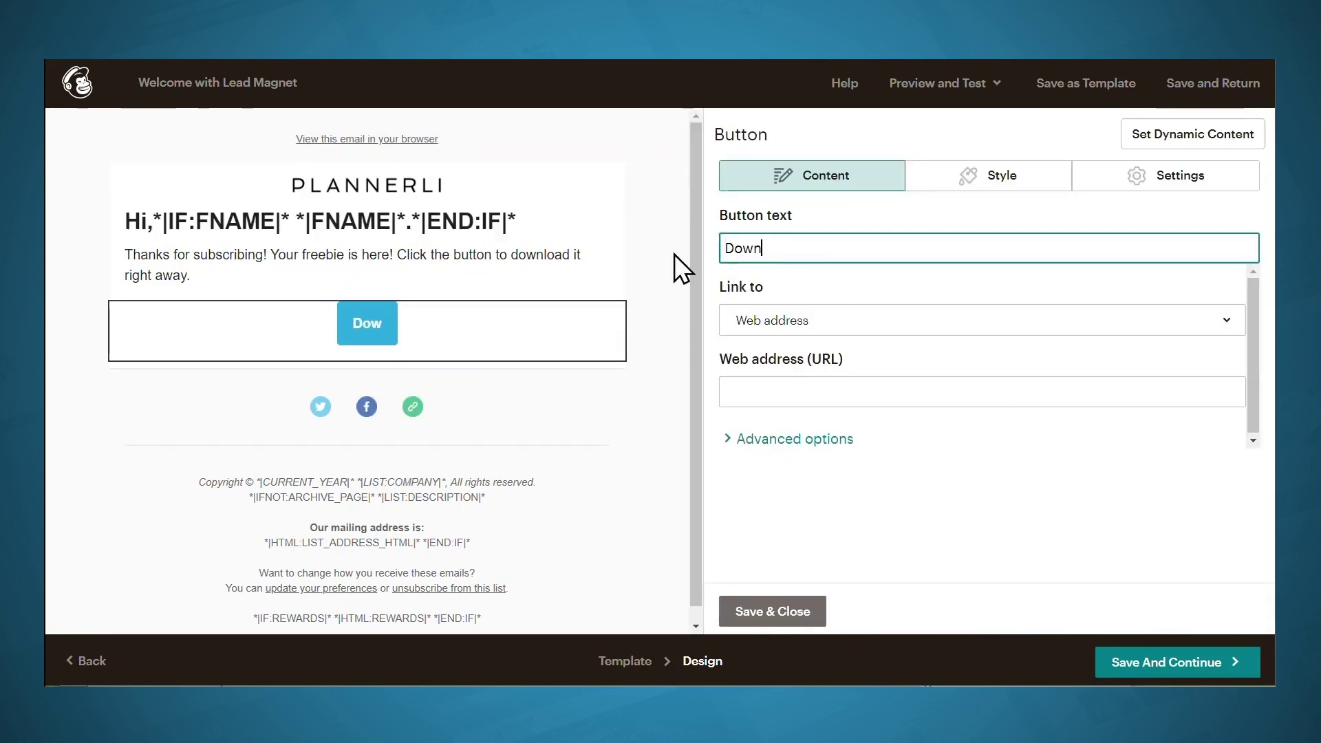
type("load now")
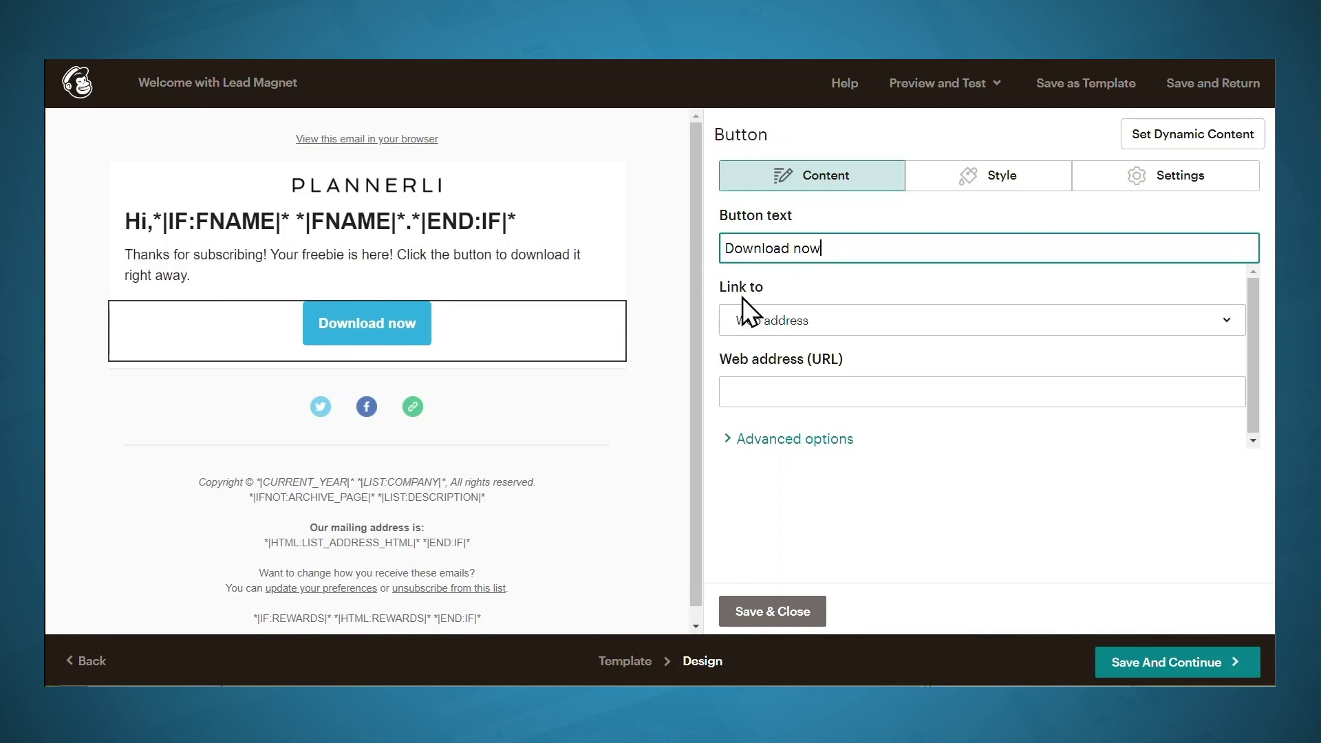
Link the button to the uploaded lead magnet file and save the email design
left_click(817, 323)
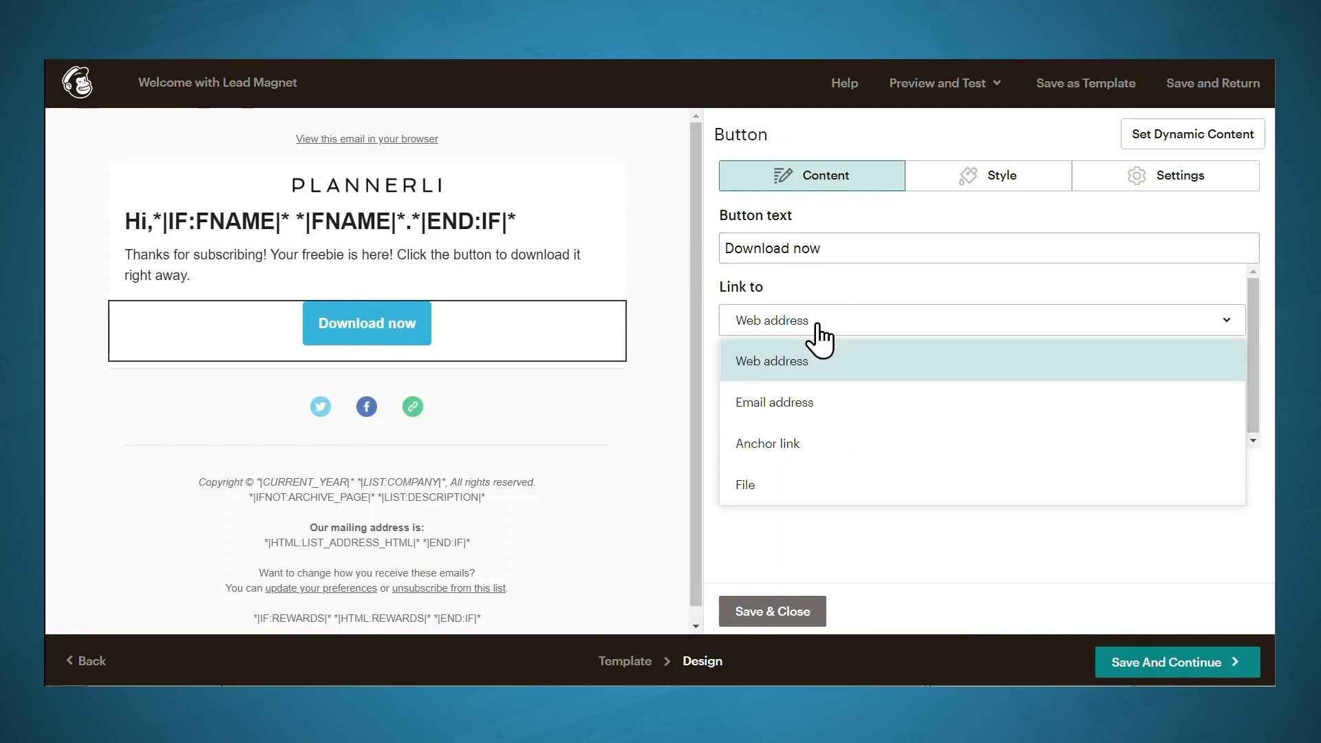
left_click(761, 487)
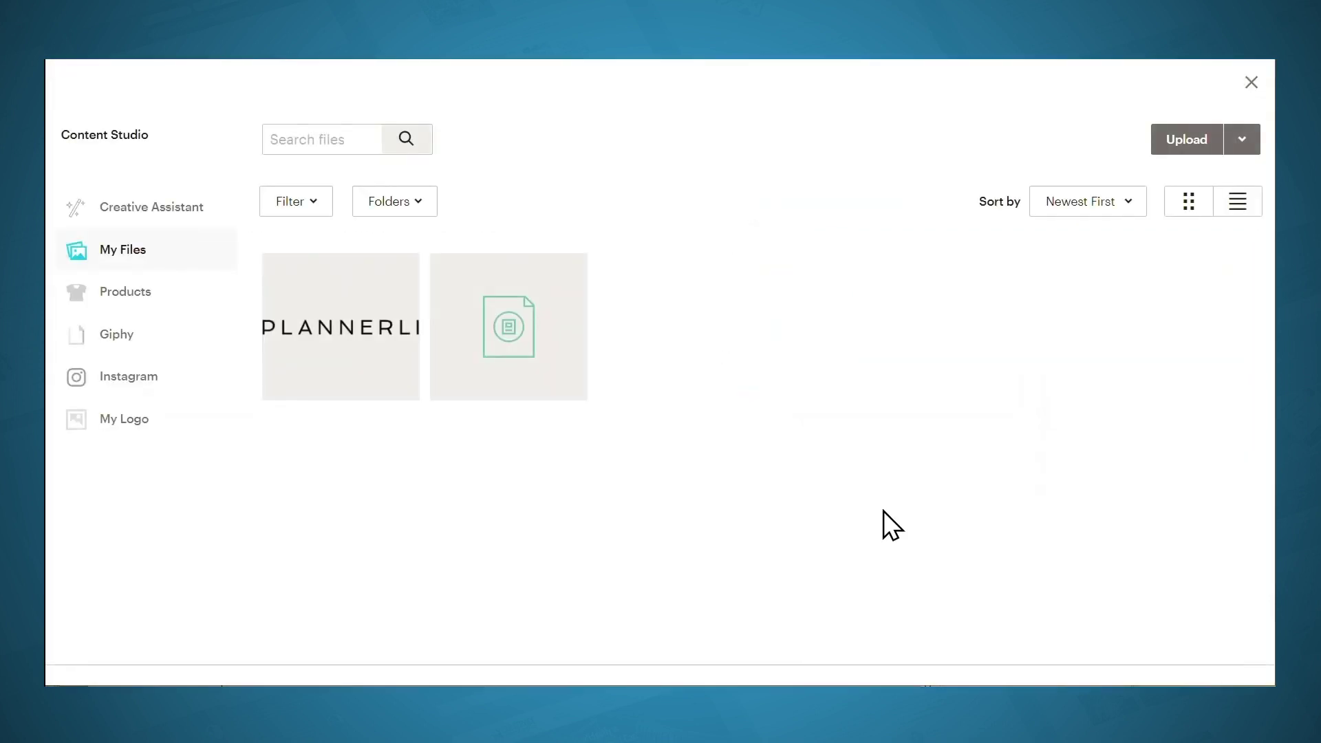
left_click(546, 355)
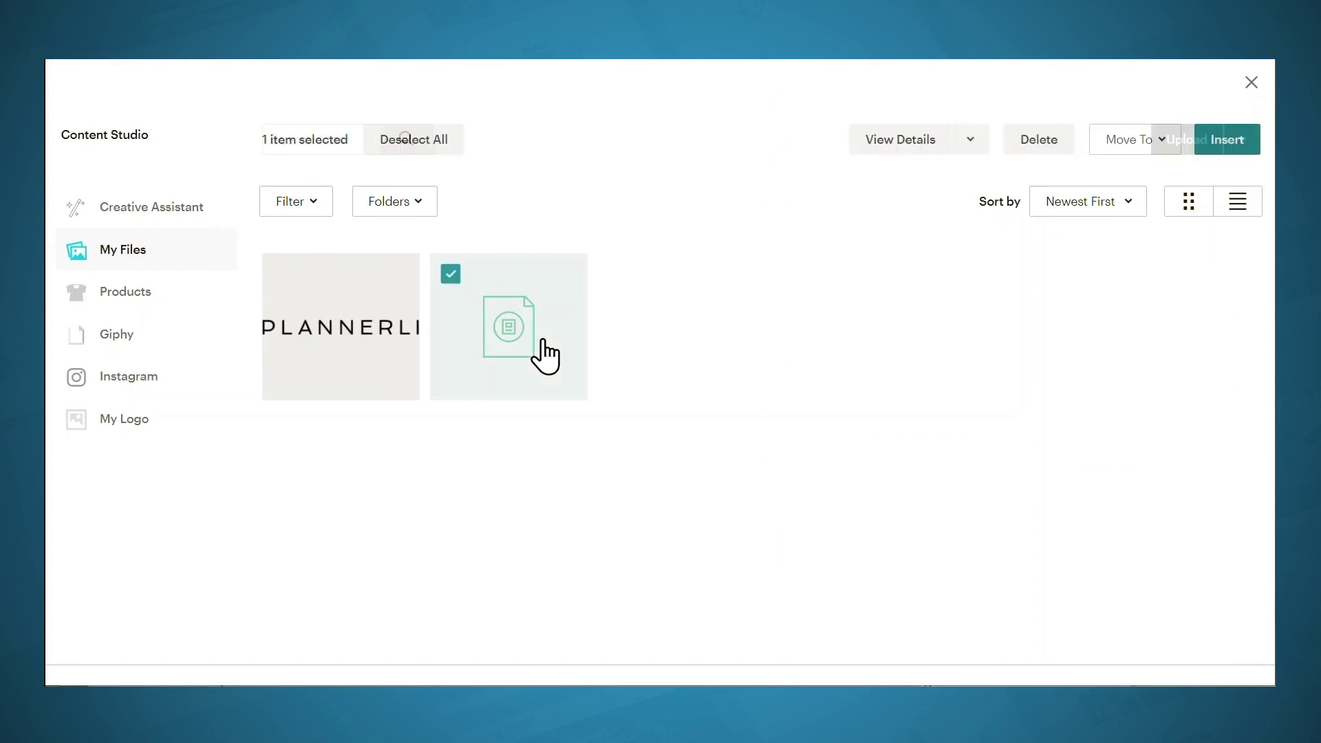
left_click(1213, 155)
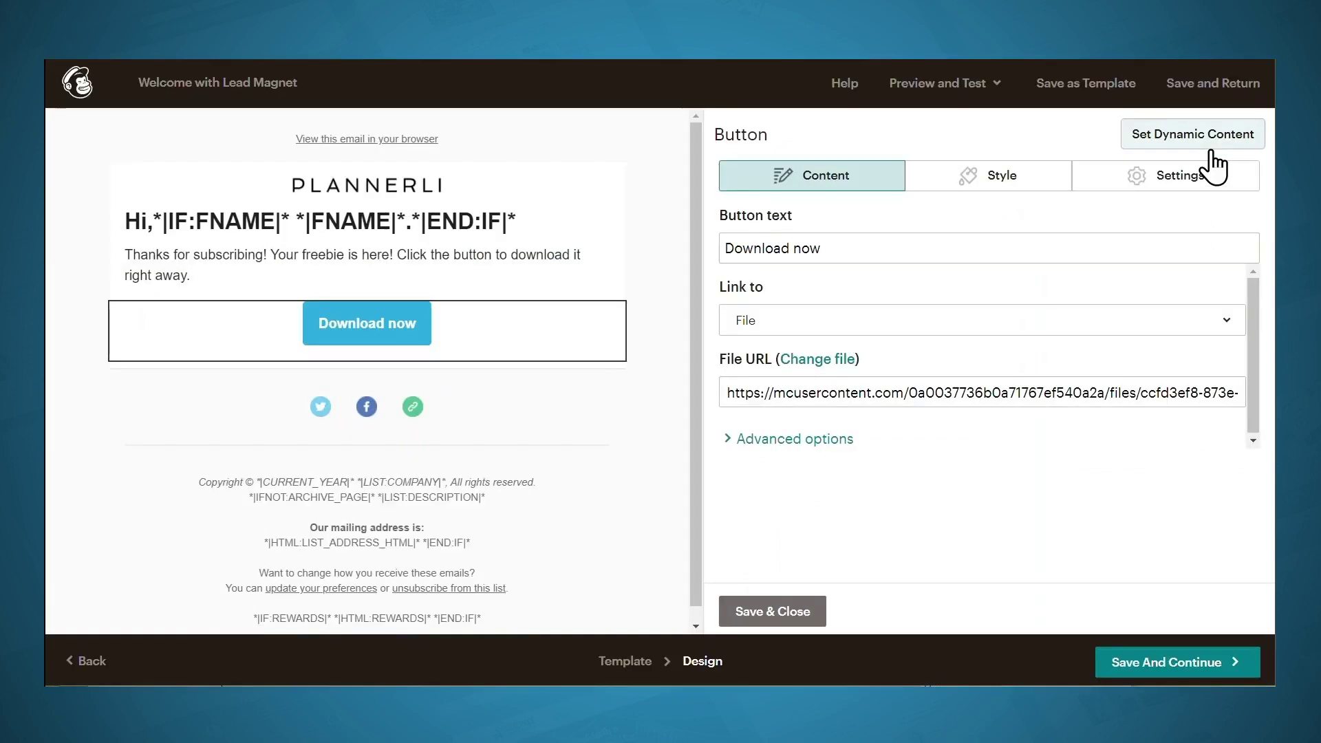
left_click(1165, 663)
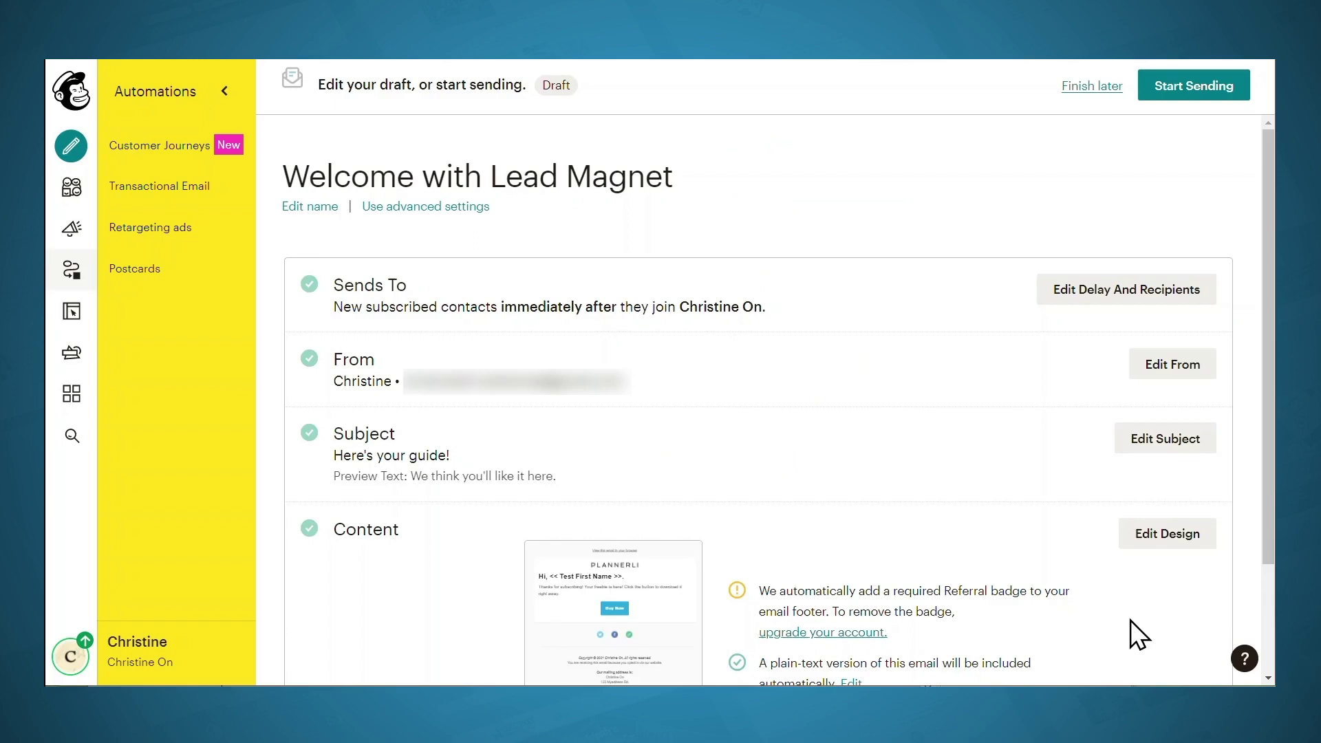
Start sending the Welcome with Lead Magnet automation and confirm
left_click(1192, 91)
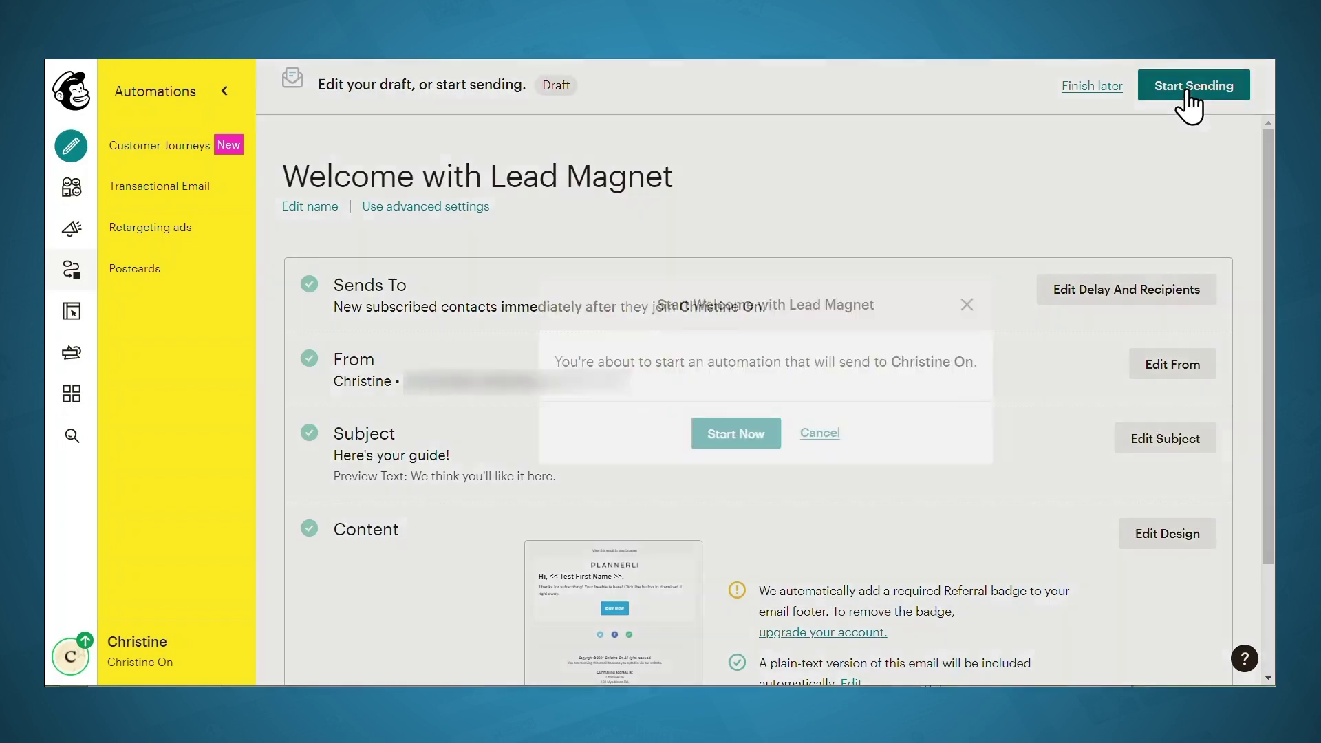
left_click(727, 439)
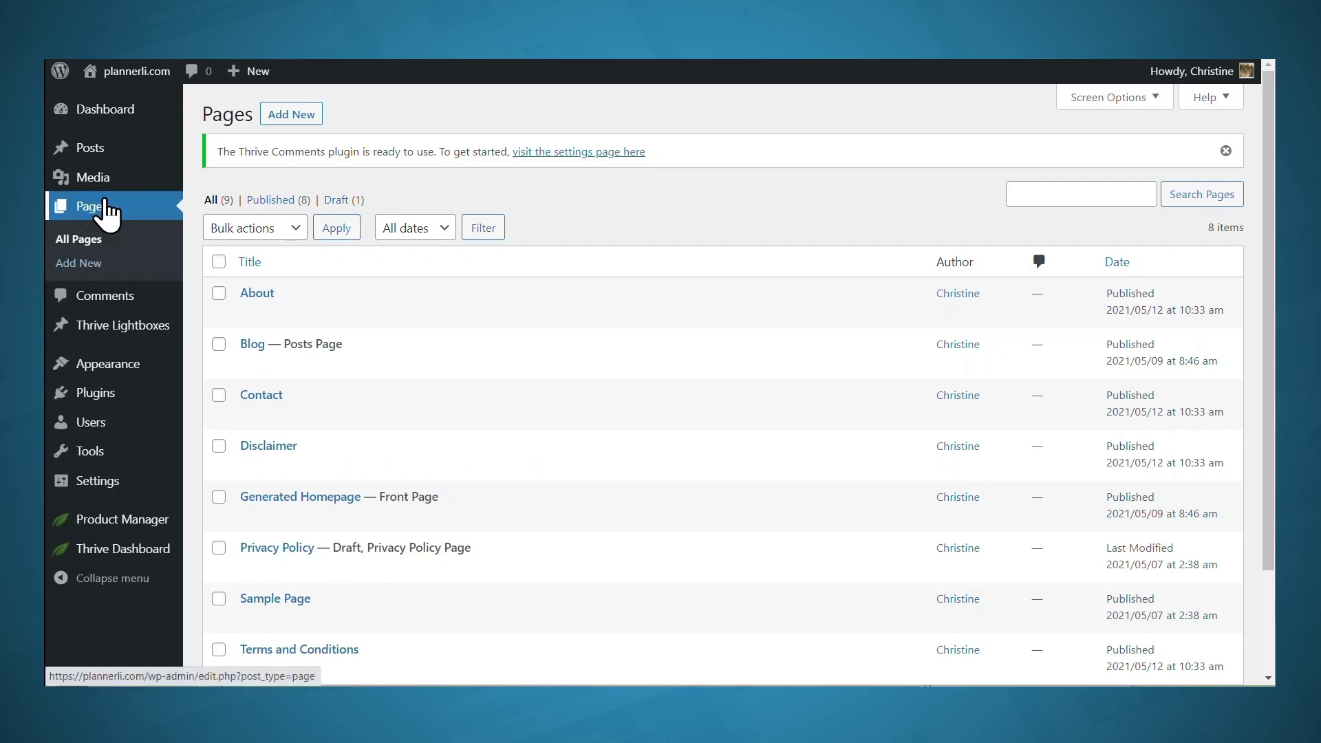
Add a new page from the WordPress Pages list
left_click(292, 116)
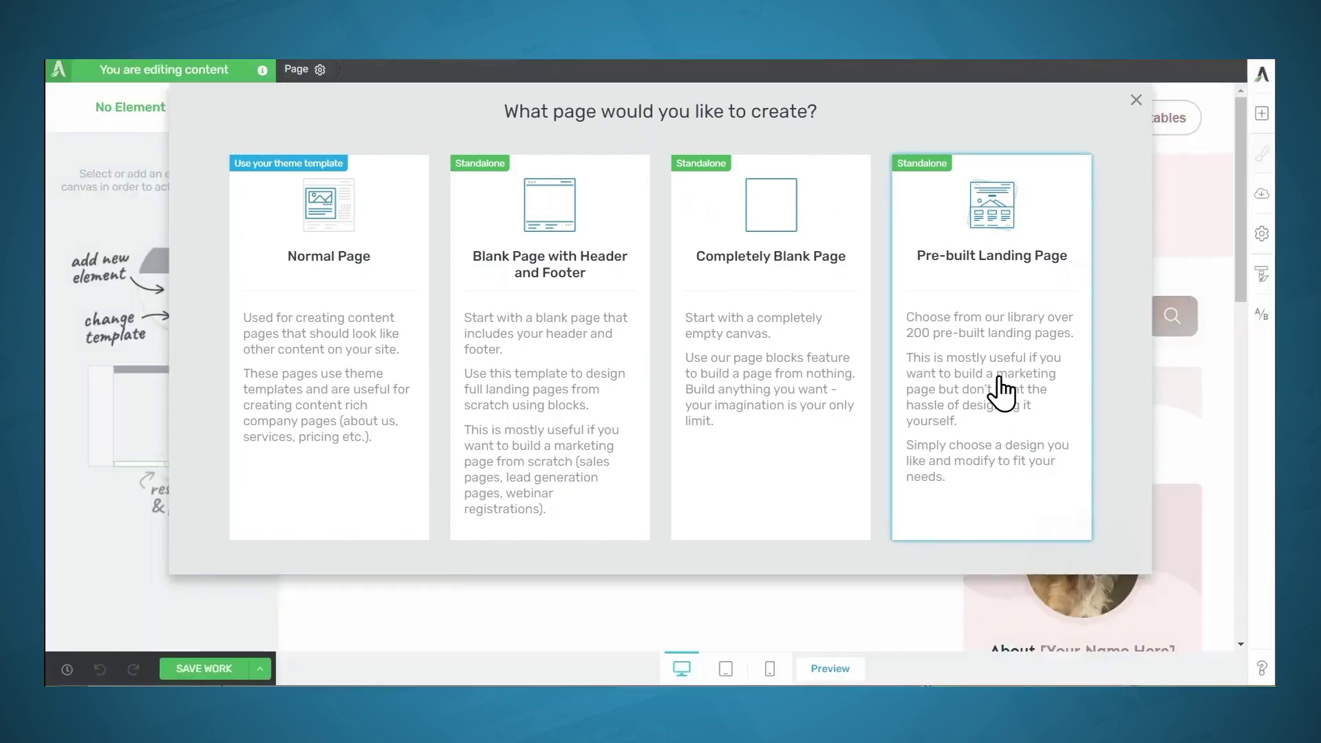
Choose a pre-built landing page and browse the Online Course Smart template set
left_click(1001, 389)
scroll(1207, 407, "down", 8)
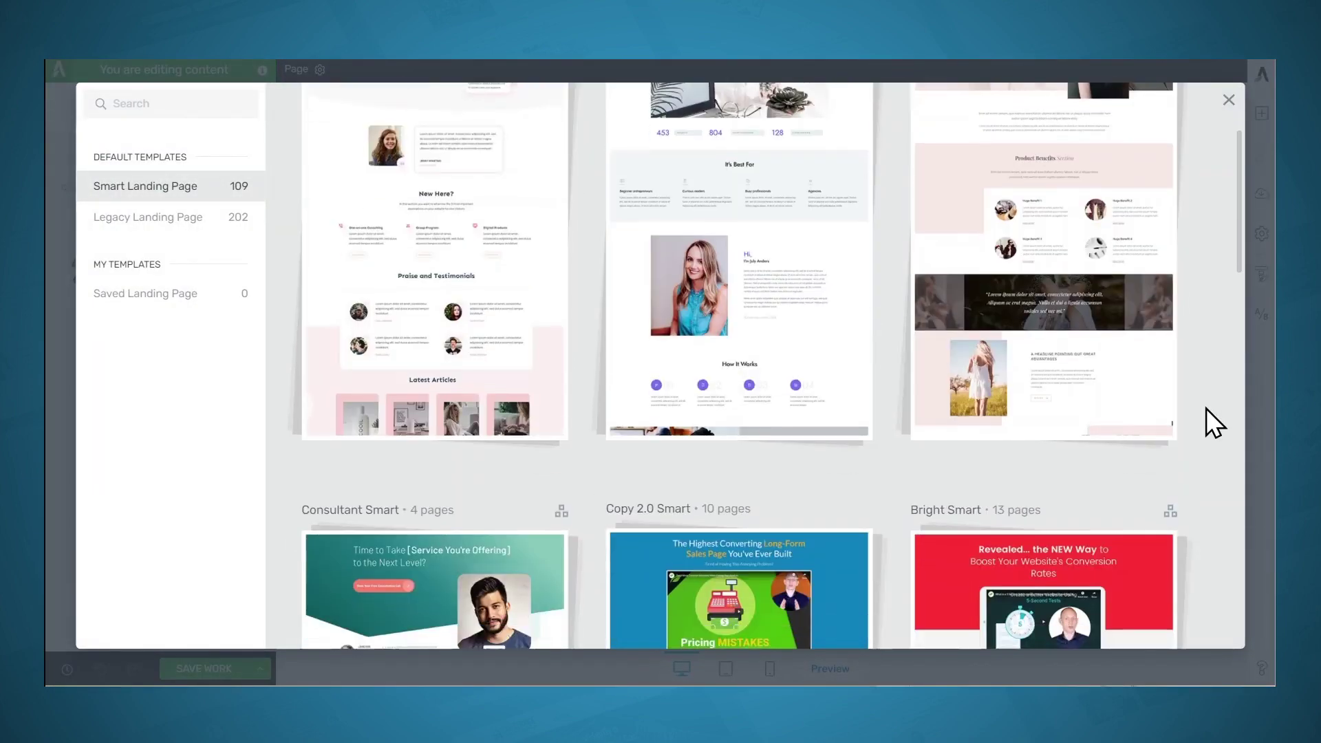
scroll(1207, 407, "down", 8)
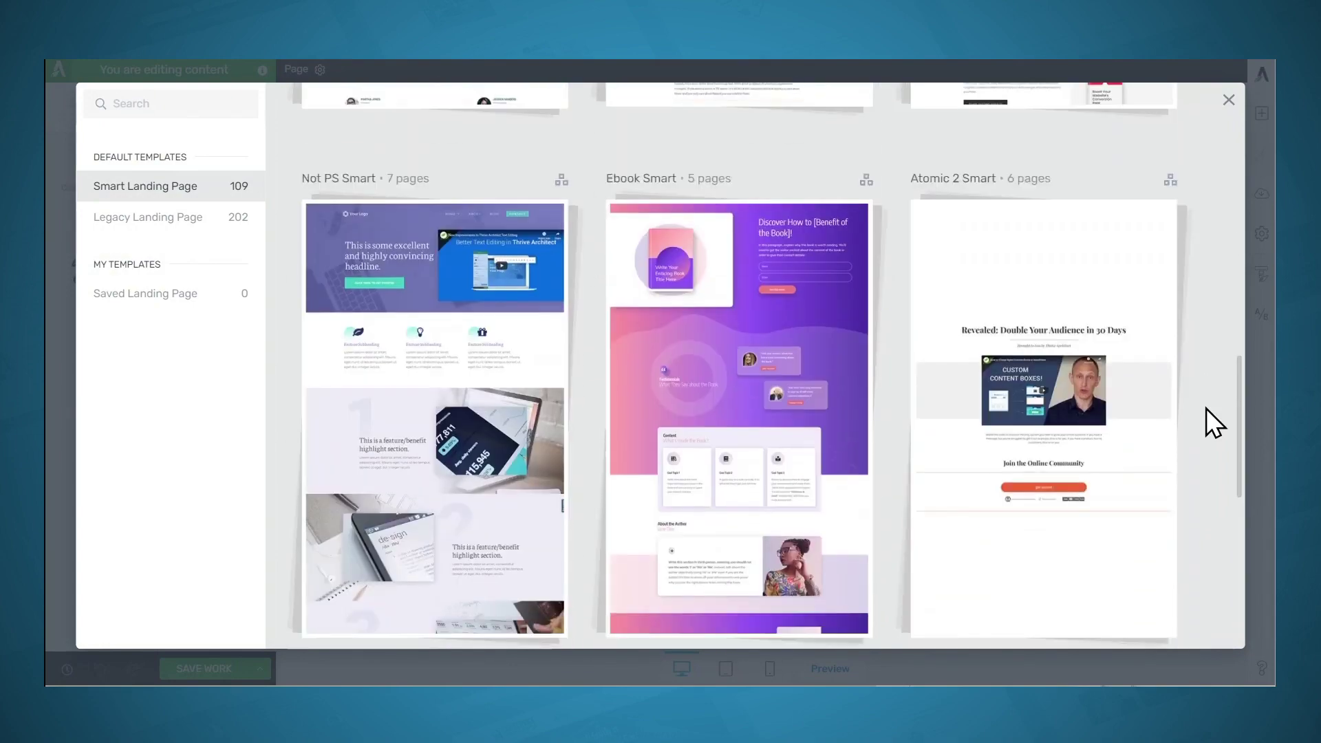
scroll(1207, 408, "down", 8)
scroll(1207, 407, "down", 1)
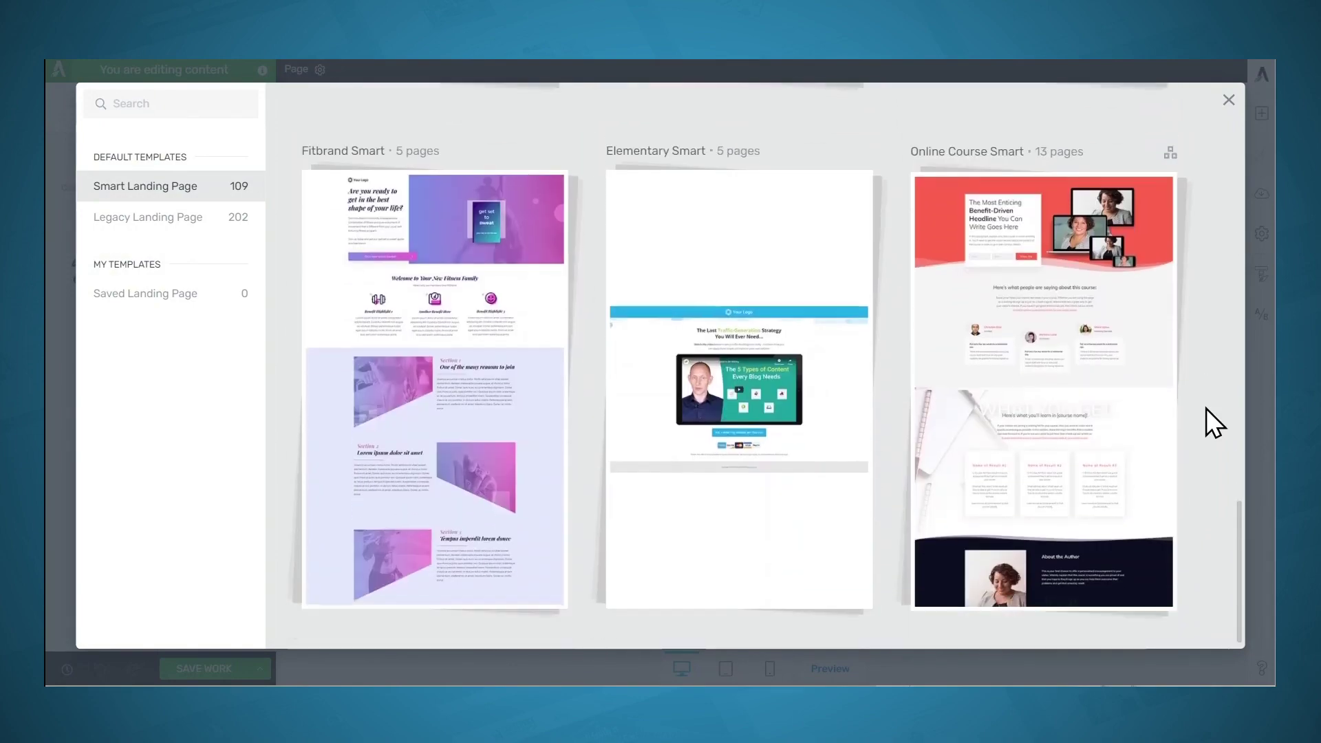
mouse_move(1086, 391)
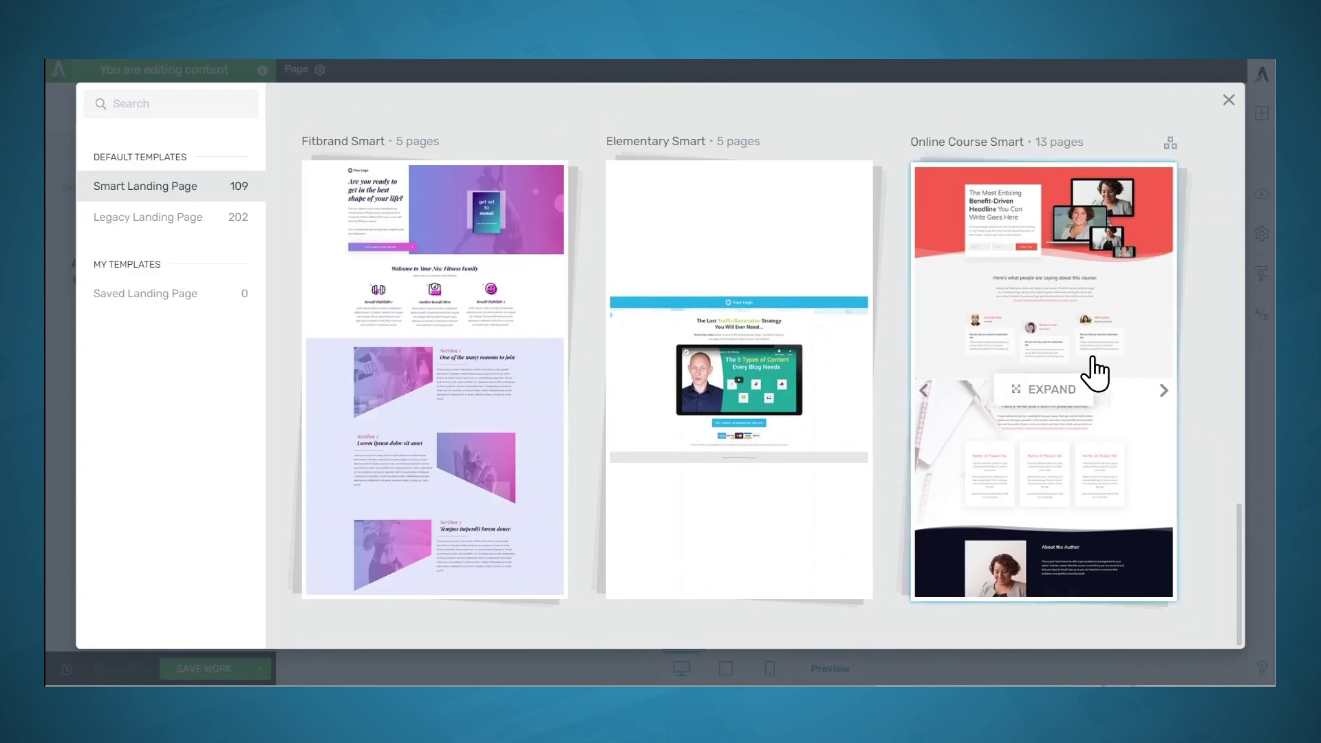
left_click(1094, 359)
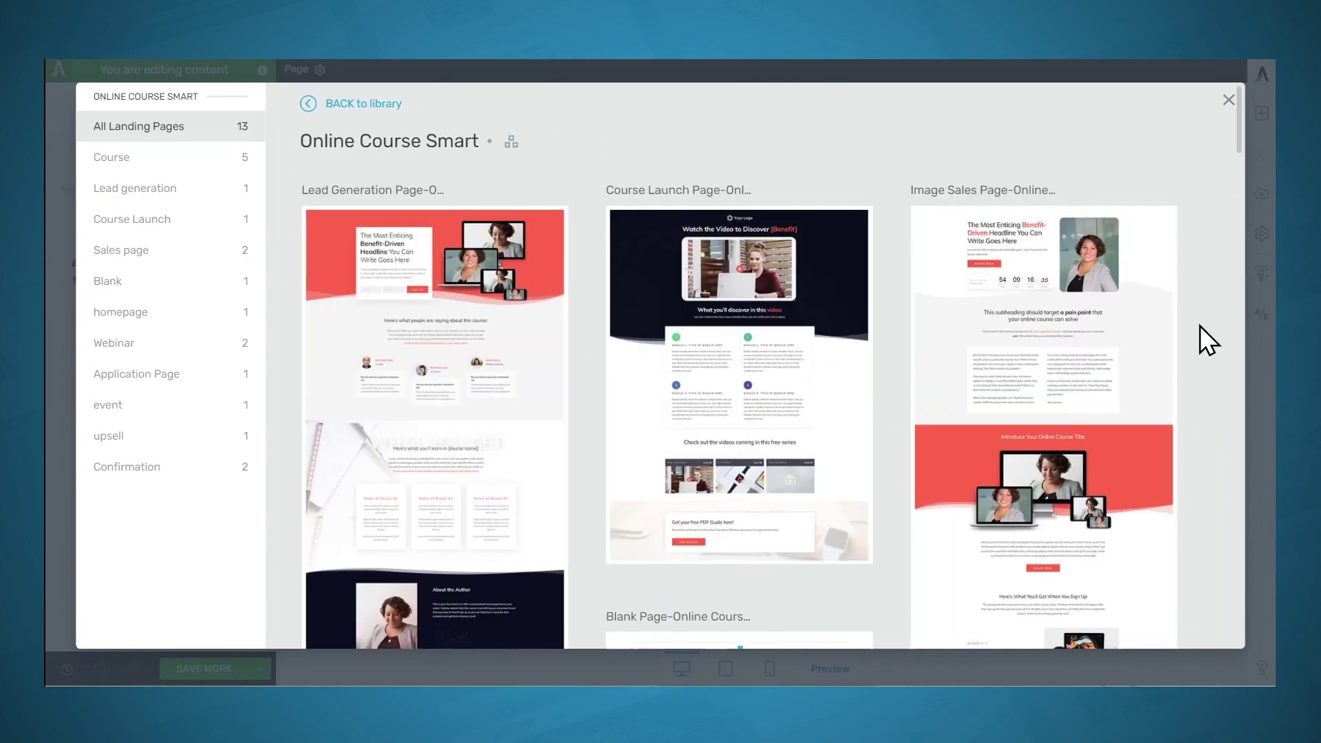
scroll(1200, 325, "down", 3)
scroll(1199, 325, "down", 8)
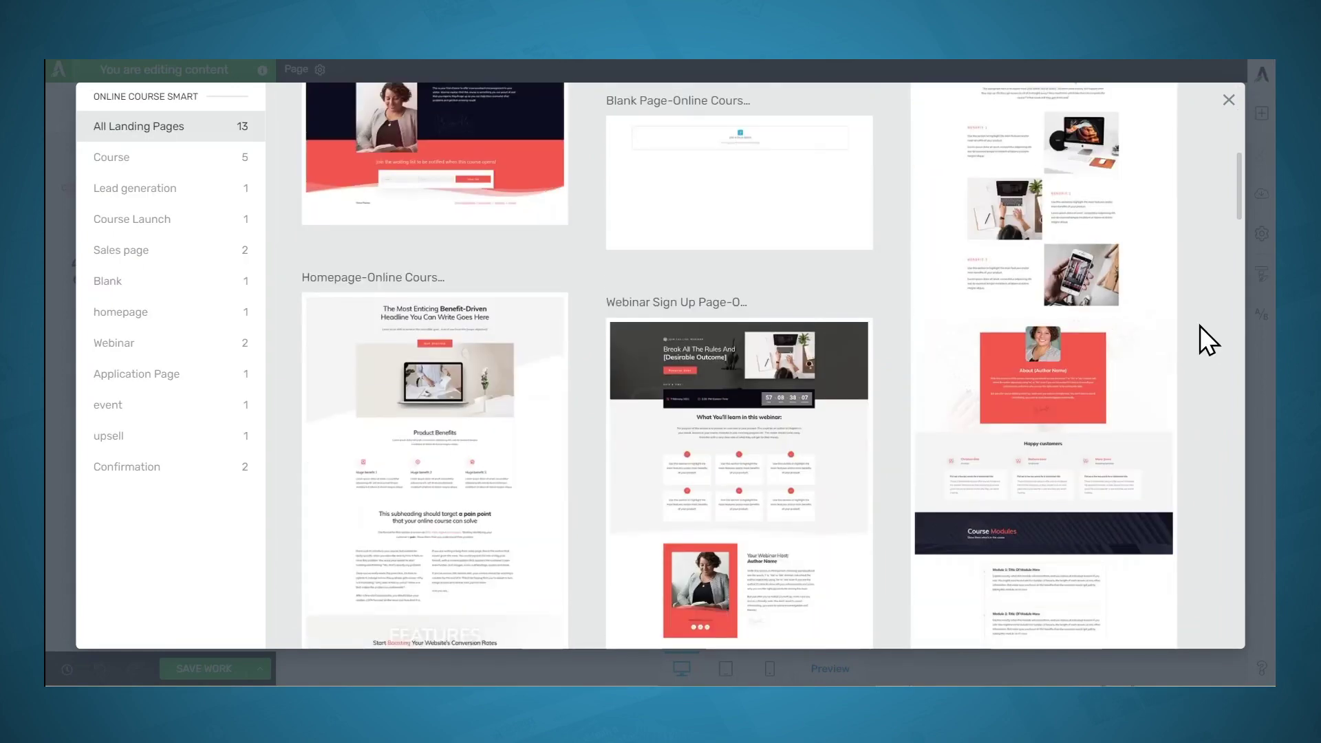
scroll(1200, 325, "down", 8)
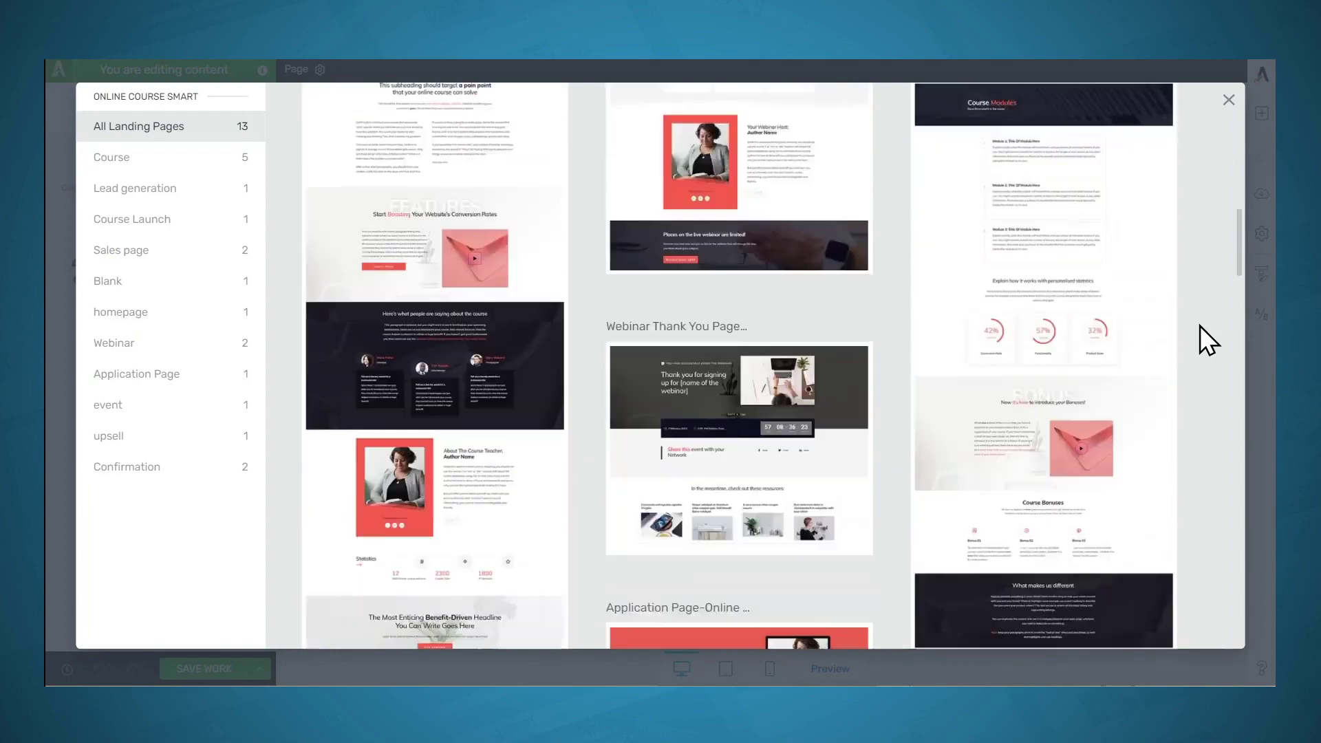
scroll(1200, 324, "down", 3)
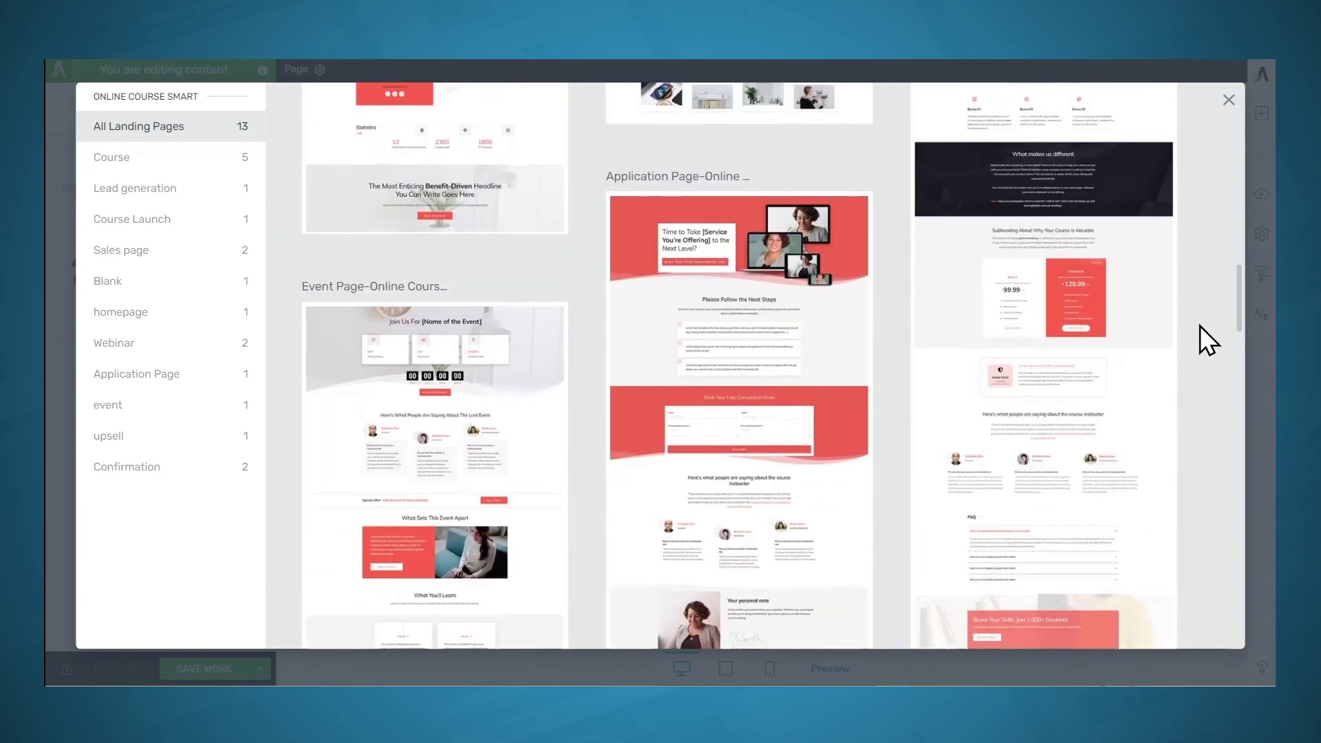
scroll(1200, 325, "down", 8)
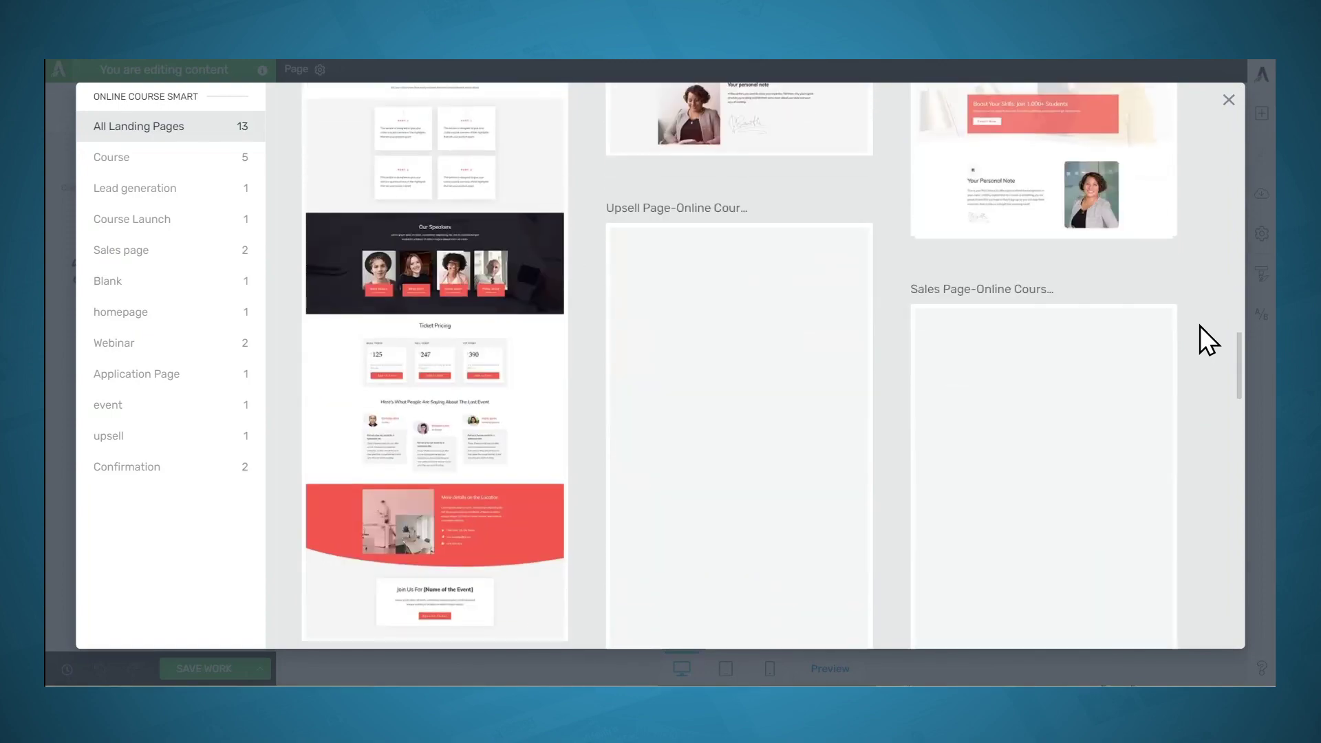
scroll(1200, 325, "up", 20)
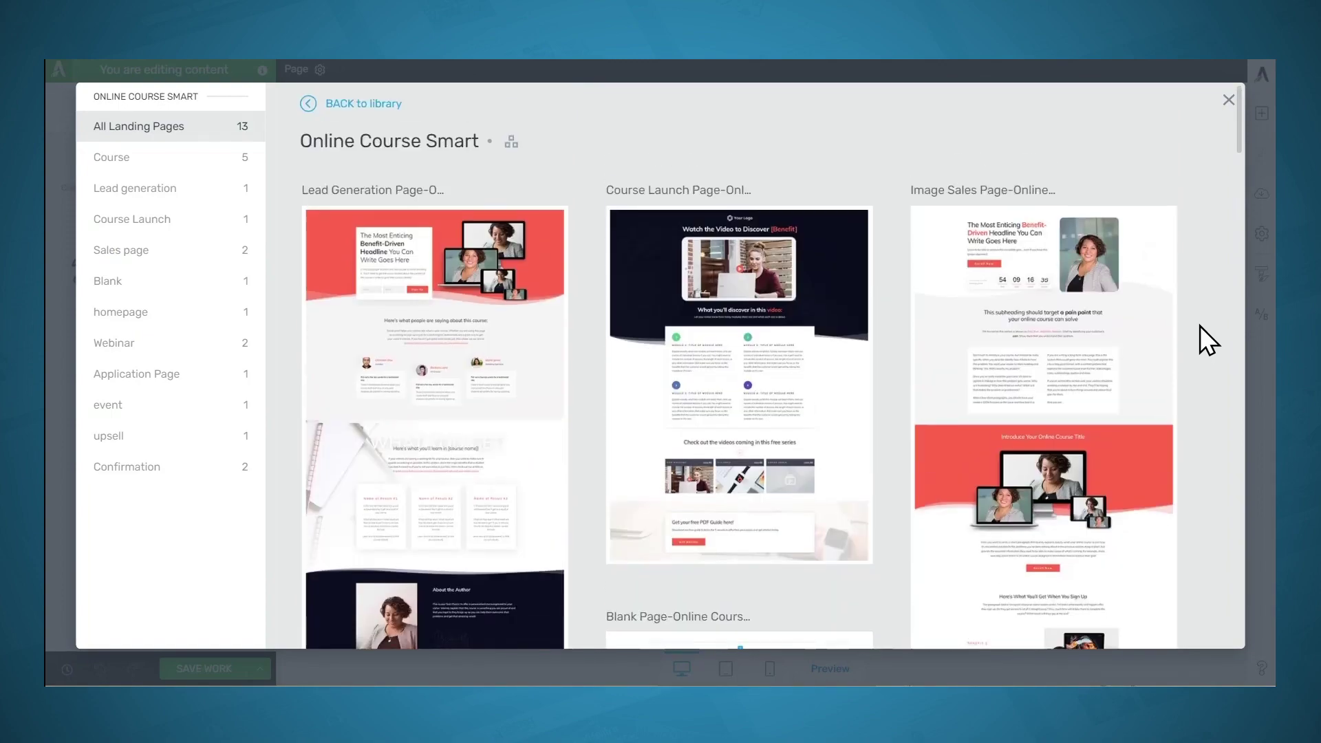
left_click(387, 105)
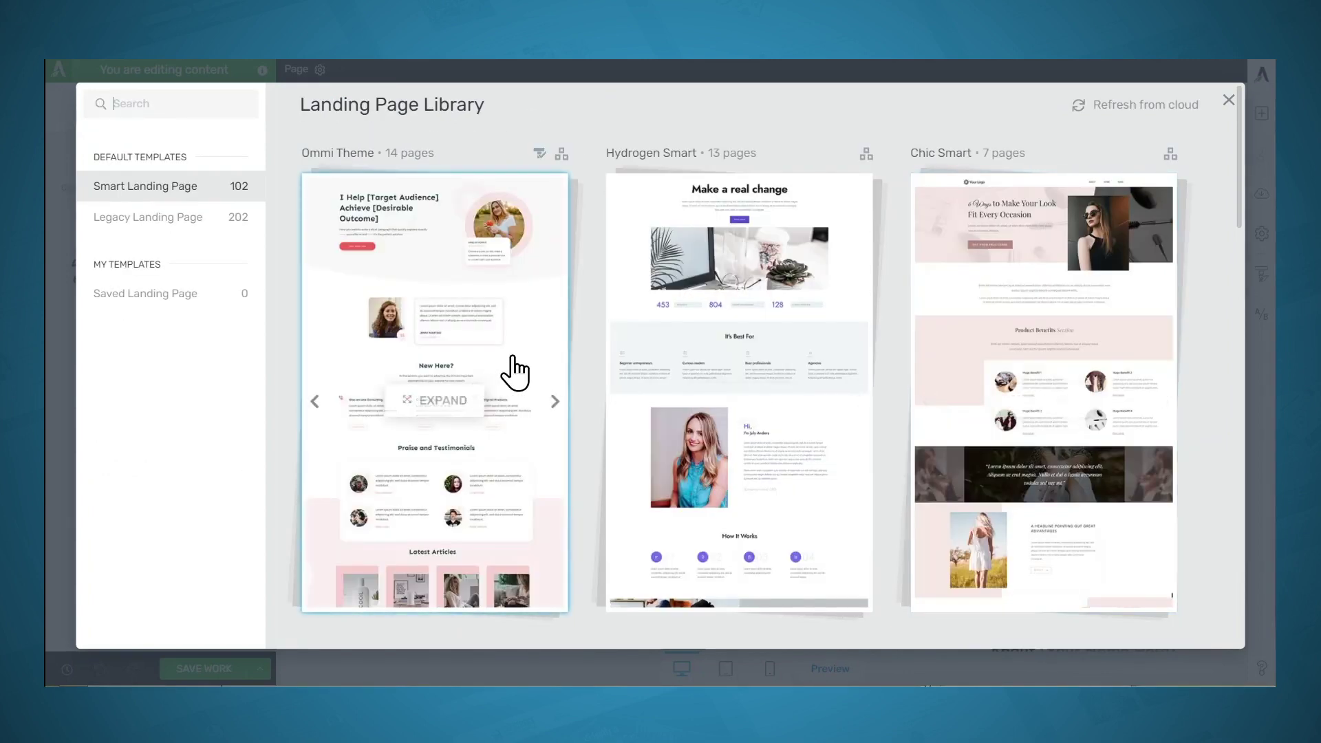
Apply the Ommi Theme thank-you download page template to the page
left_click(516, 370)
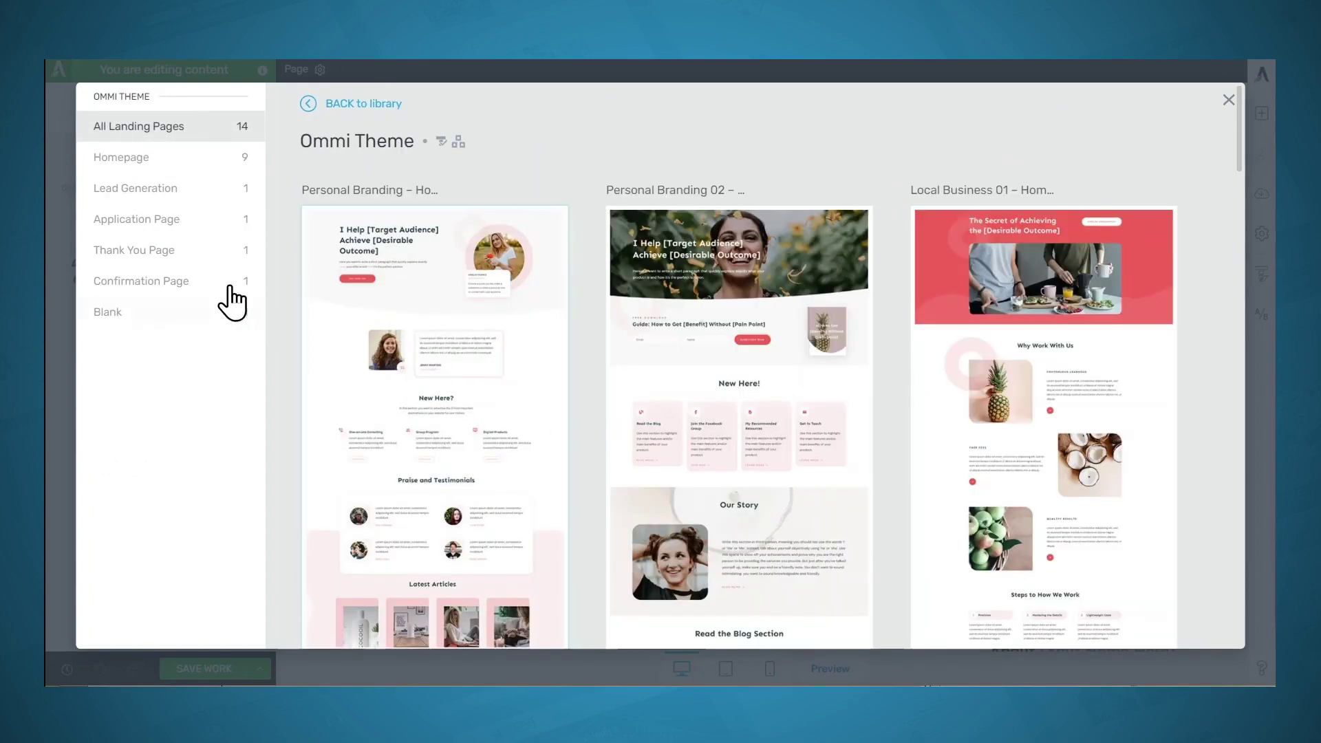
left_click(169, 252)
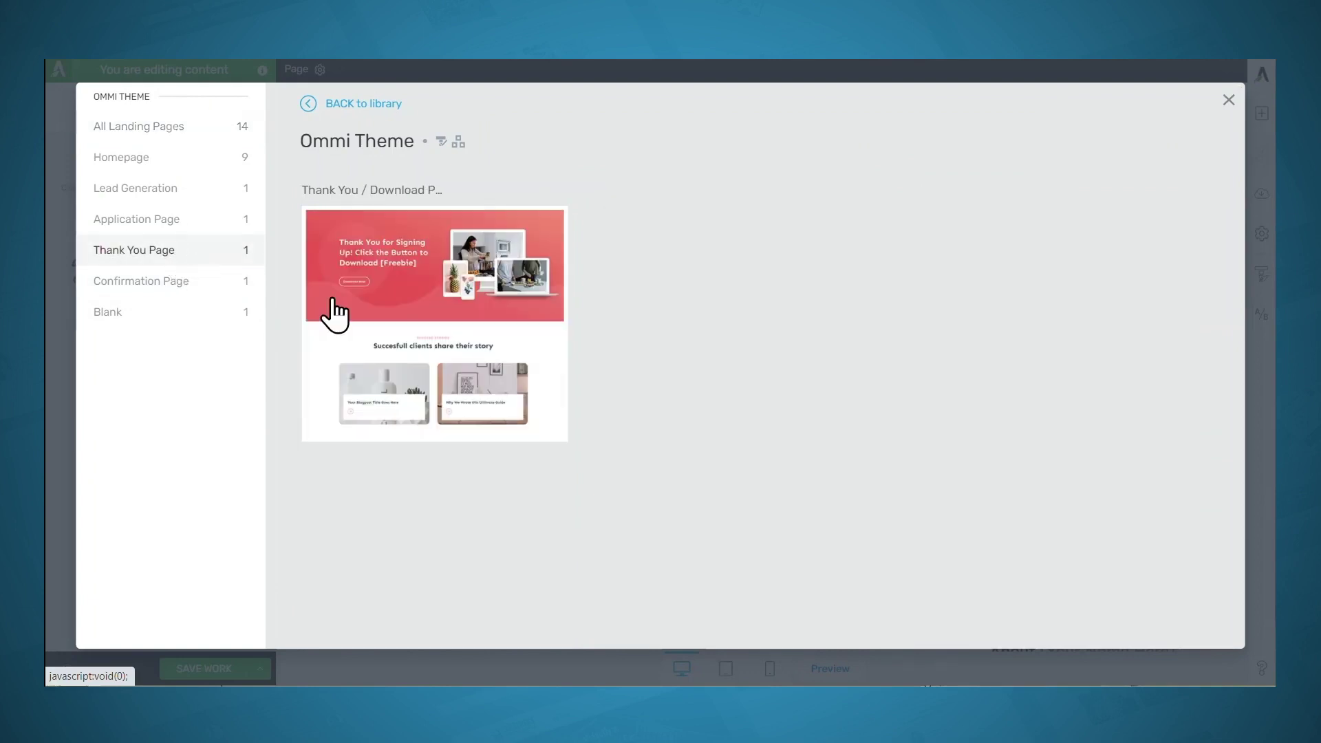
left_click(405, 303)
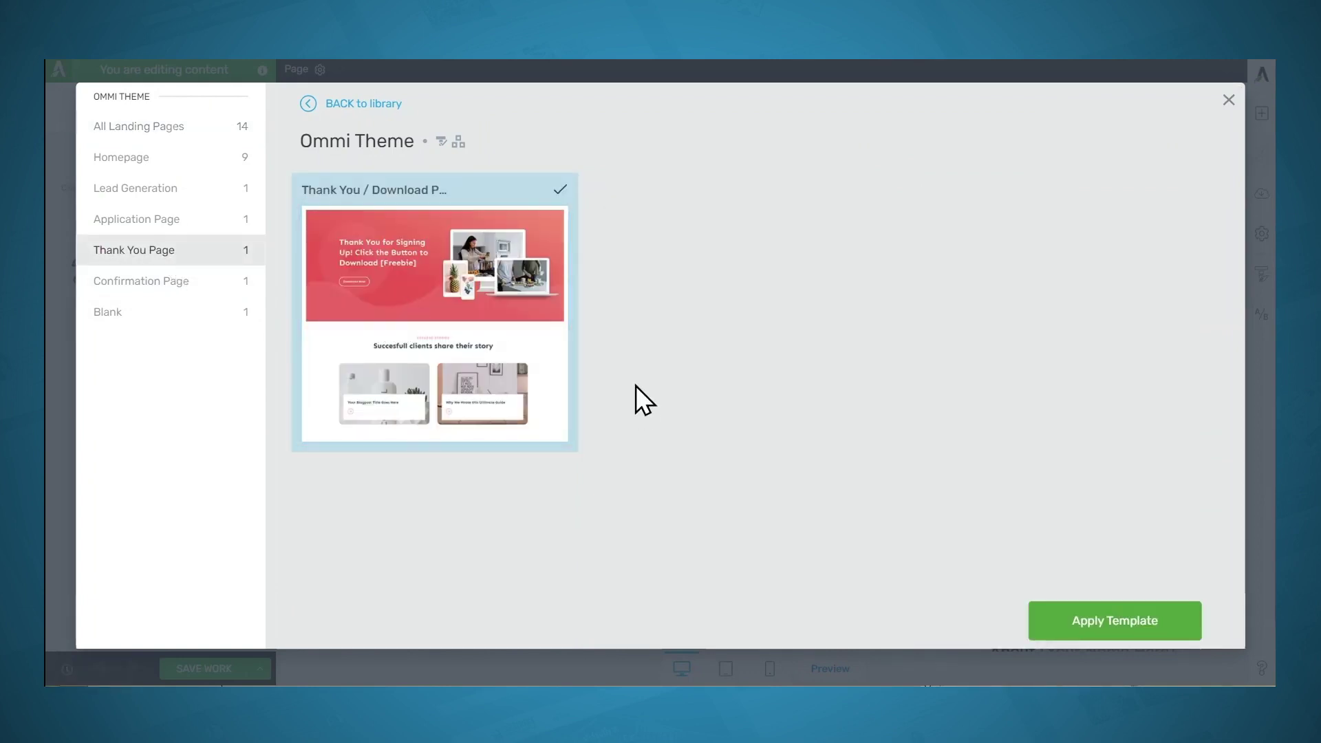
left_click(1084, 619)
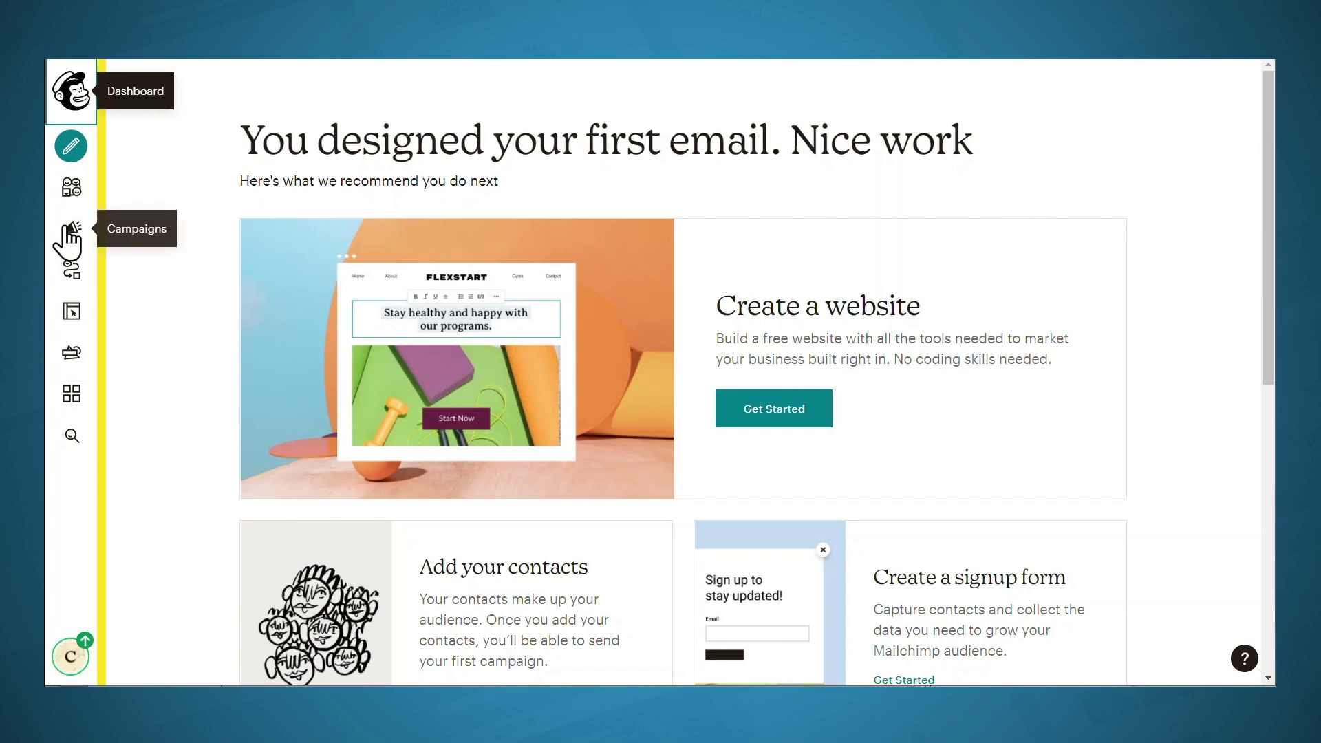
Copy the URL of the lead magnet PDF from Content Studio's My Files
left_click(71, 353)
left_click(235, 238)
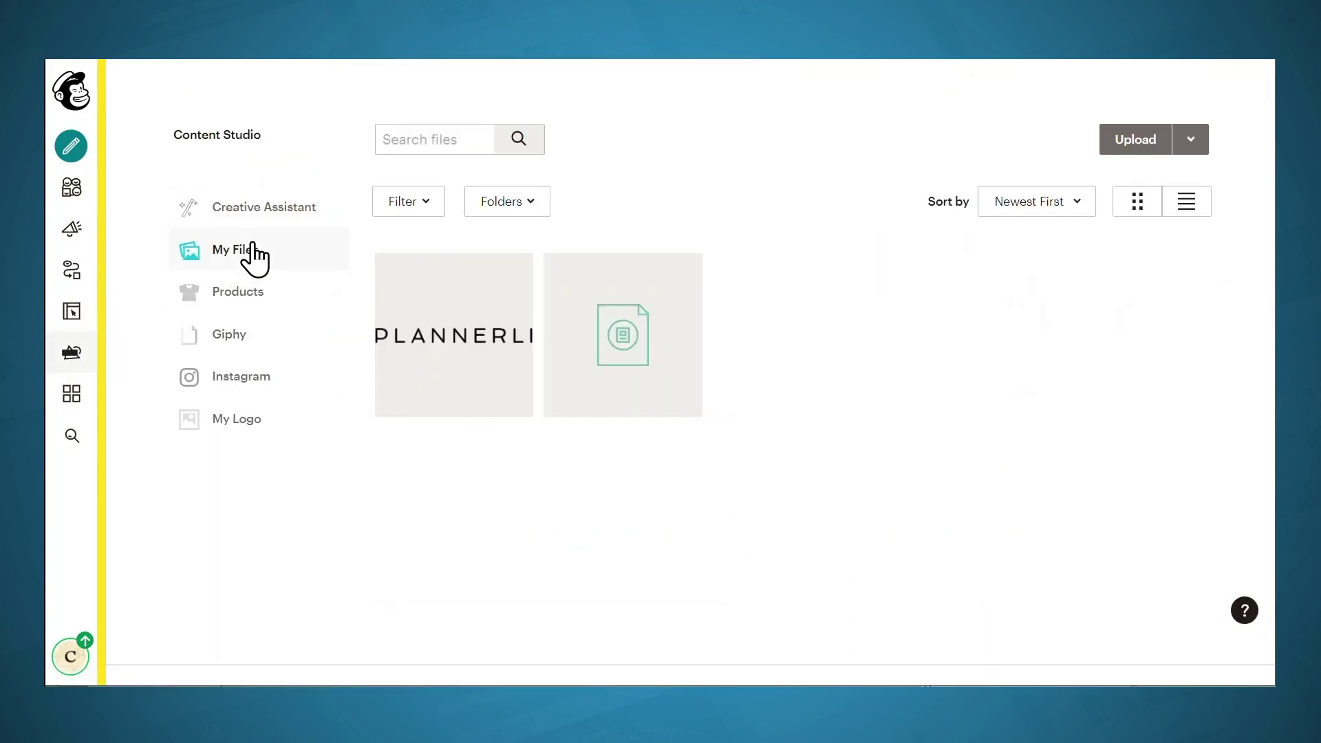
left_click(622, 347)
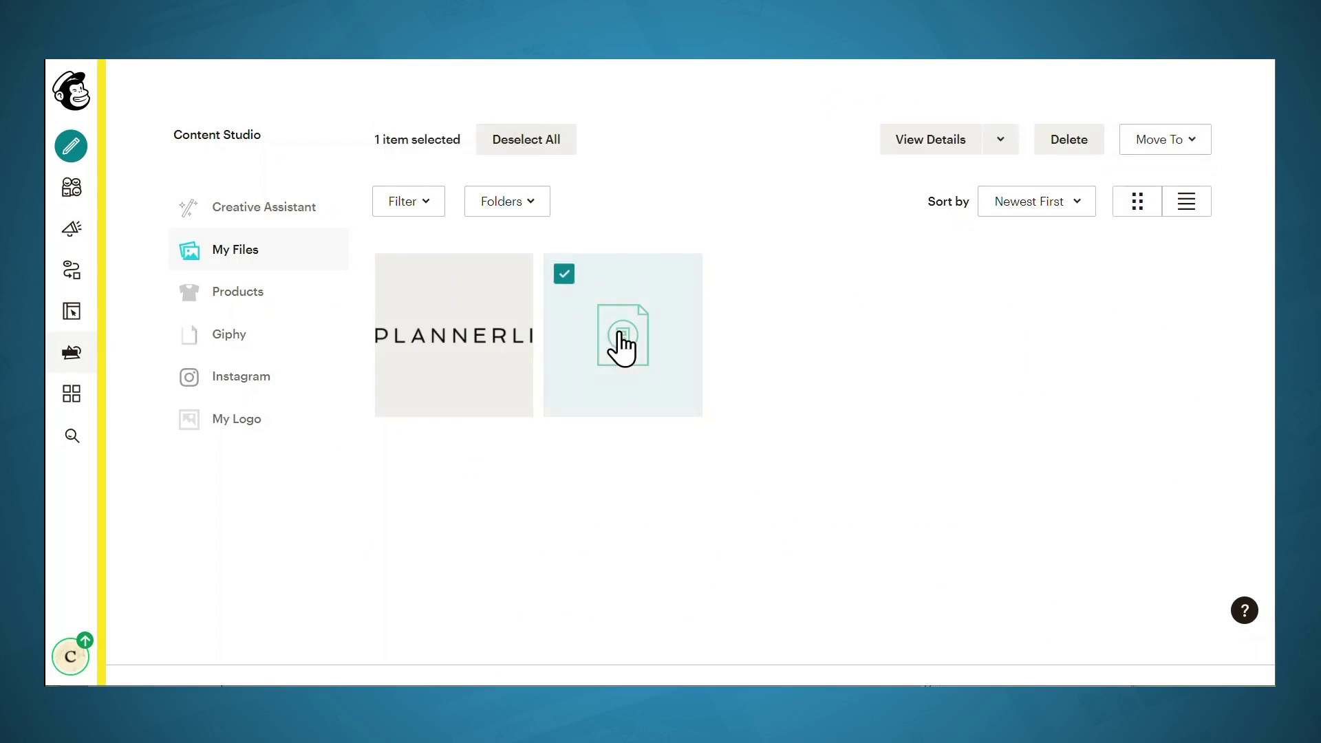
left_click(1001, 141)
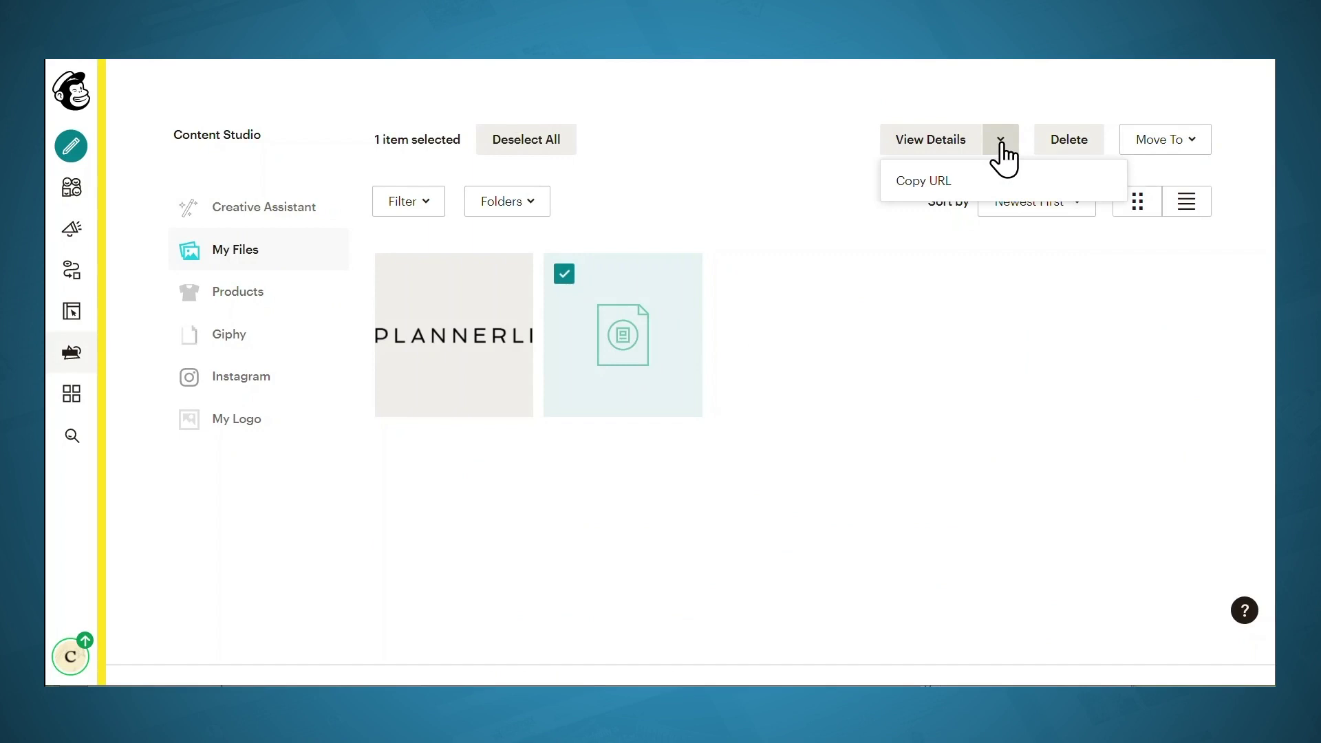
left_click(938, 187)
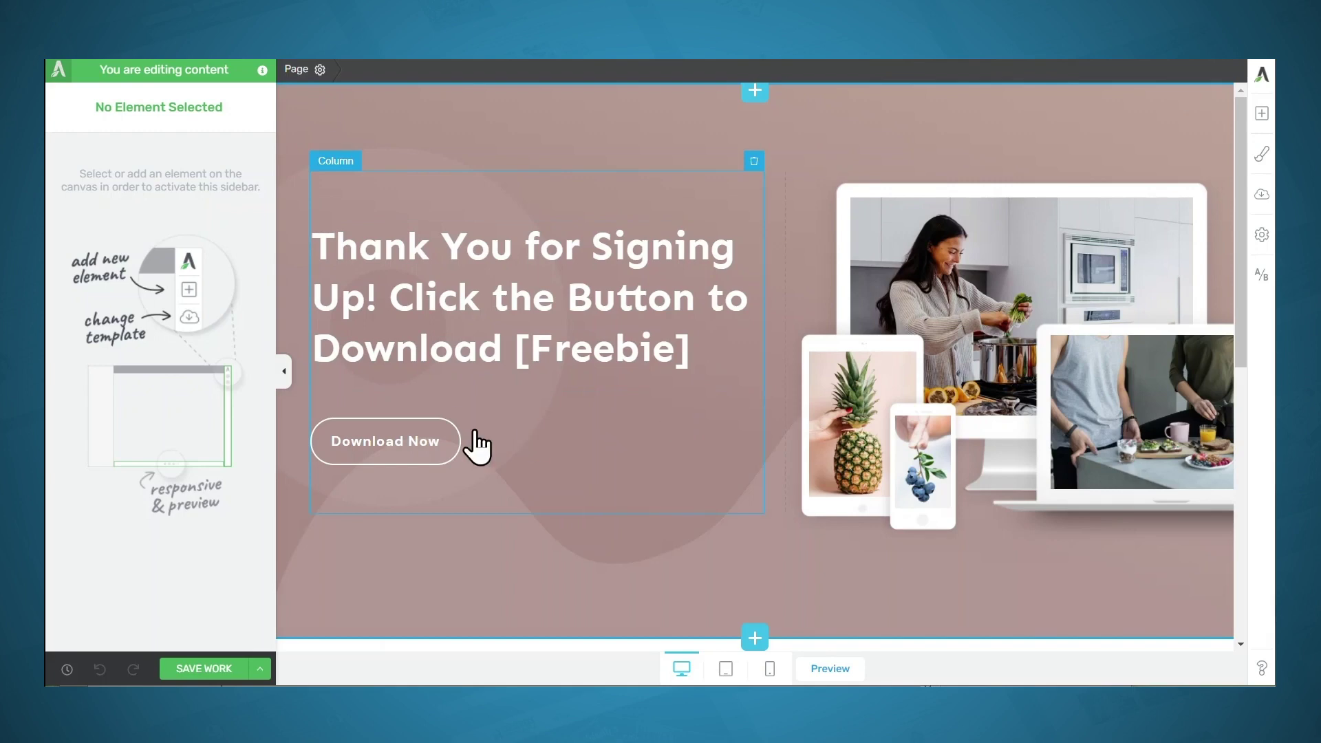
Set the Download Now button's link to the pasted lead magnet PDF URL, opening in a new tab
left_click(365, 441)
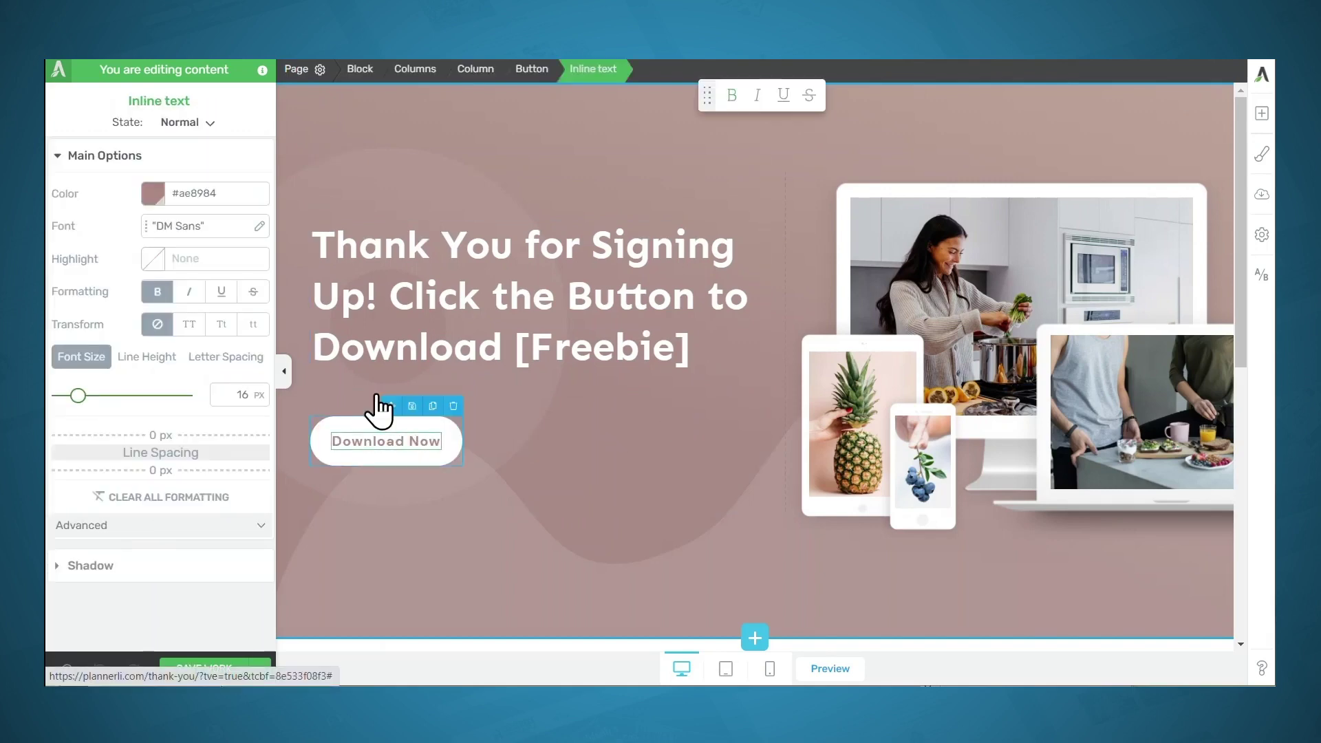
left_click(540, 69)
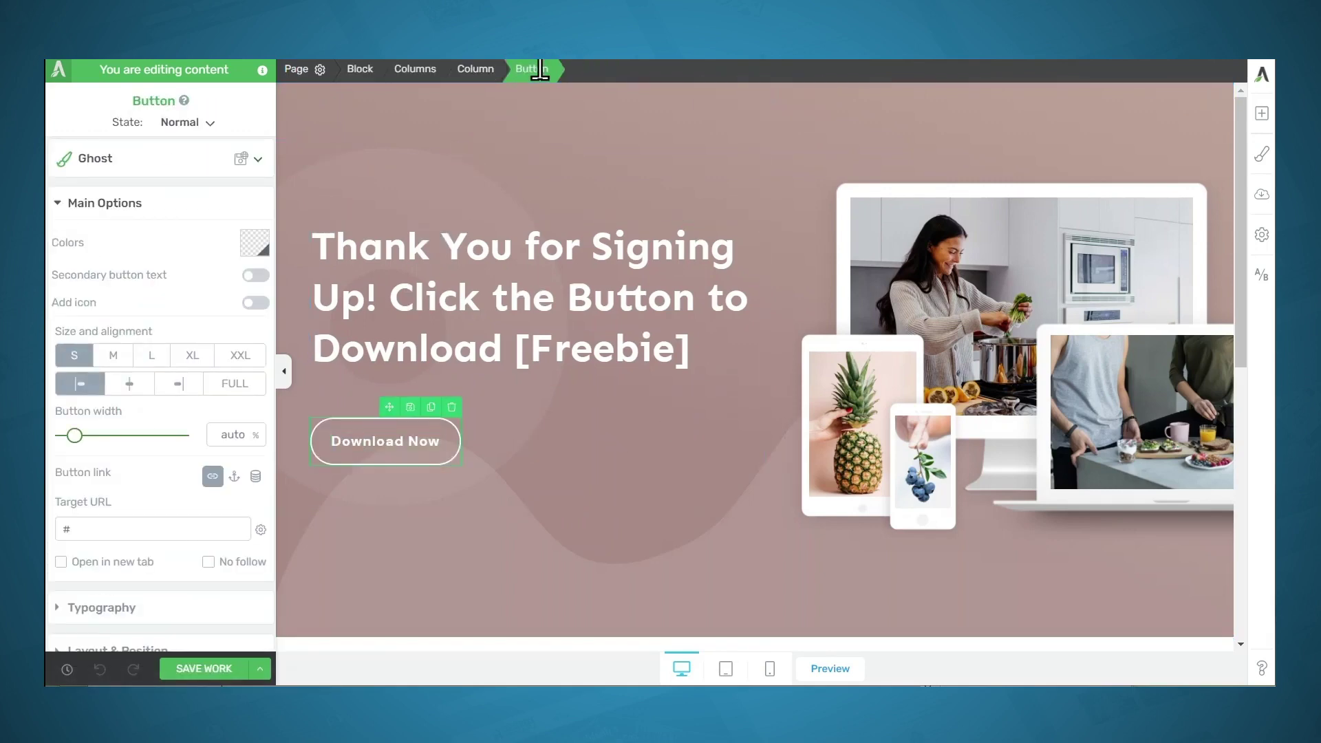
scroll(121, 304, "down", 5)
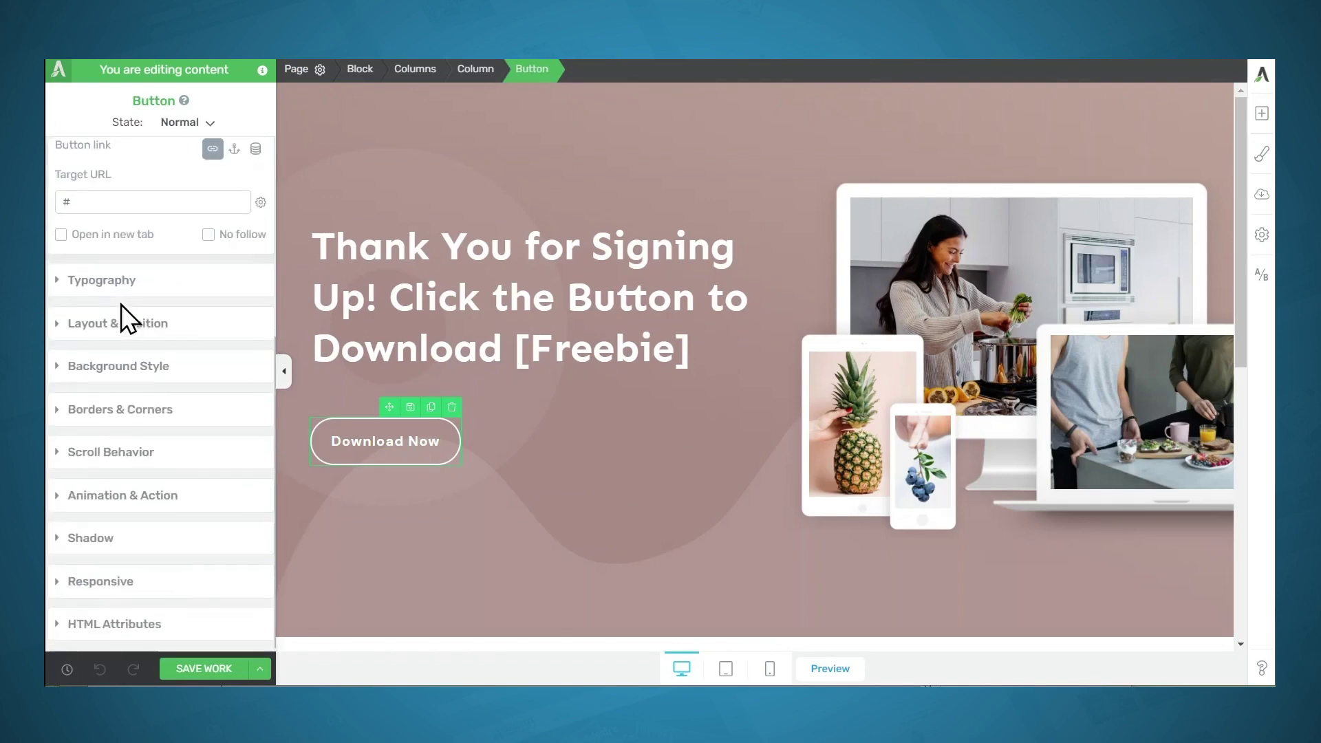
left_click(121, 498)
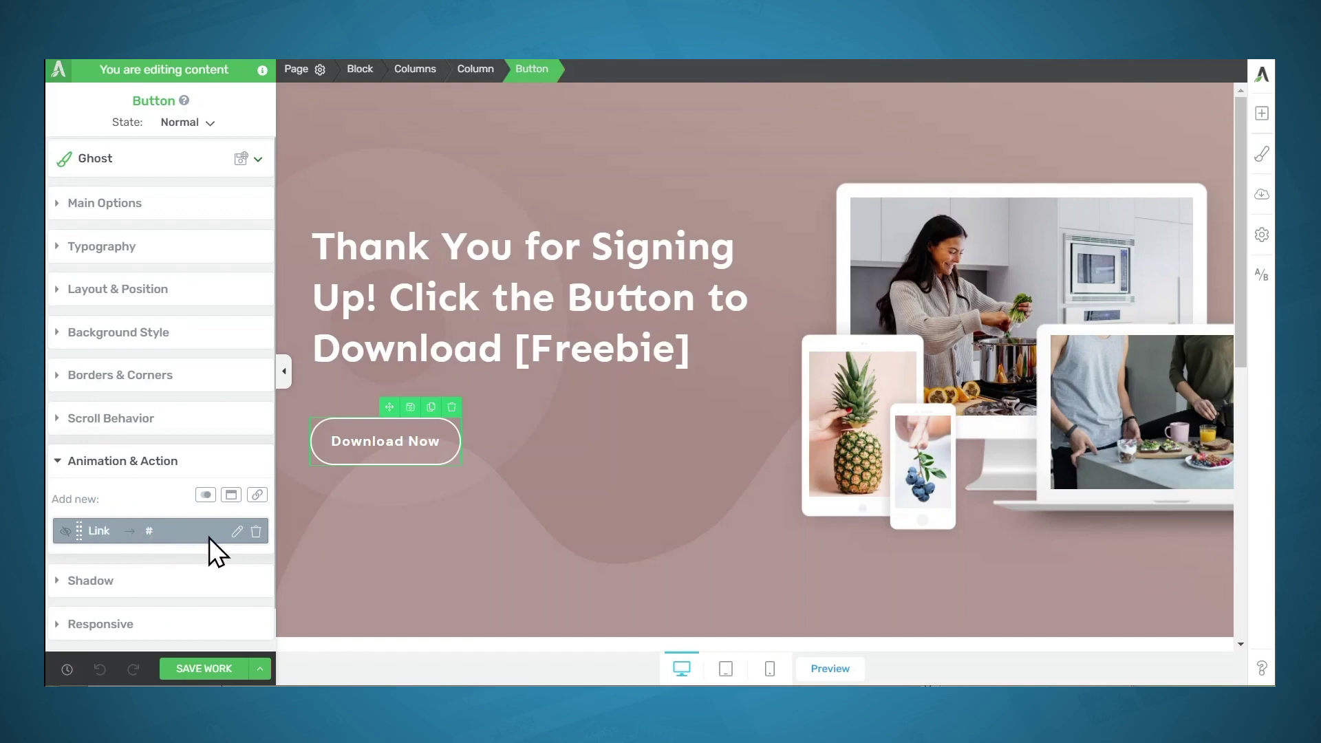
left_click(236, 533)
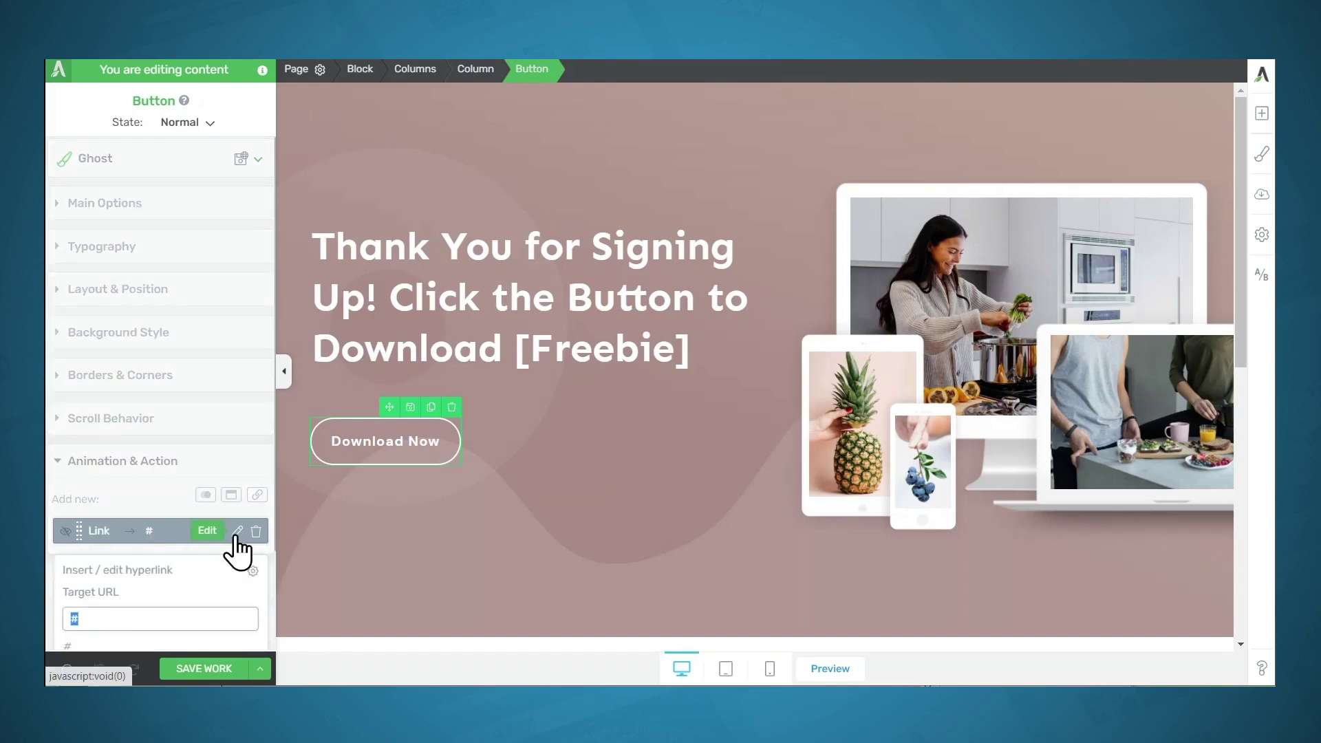
key("BackSpace")
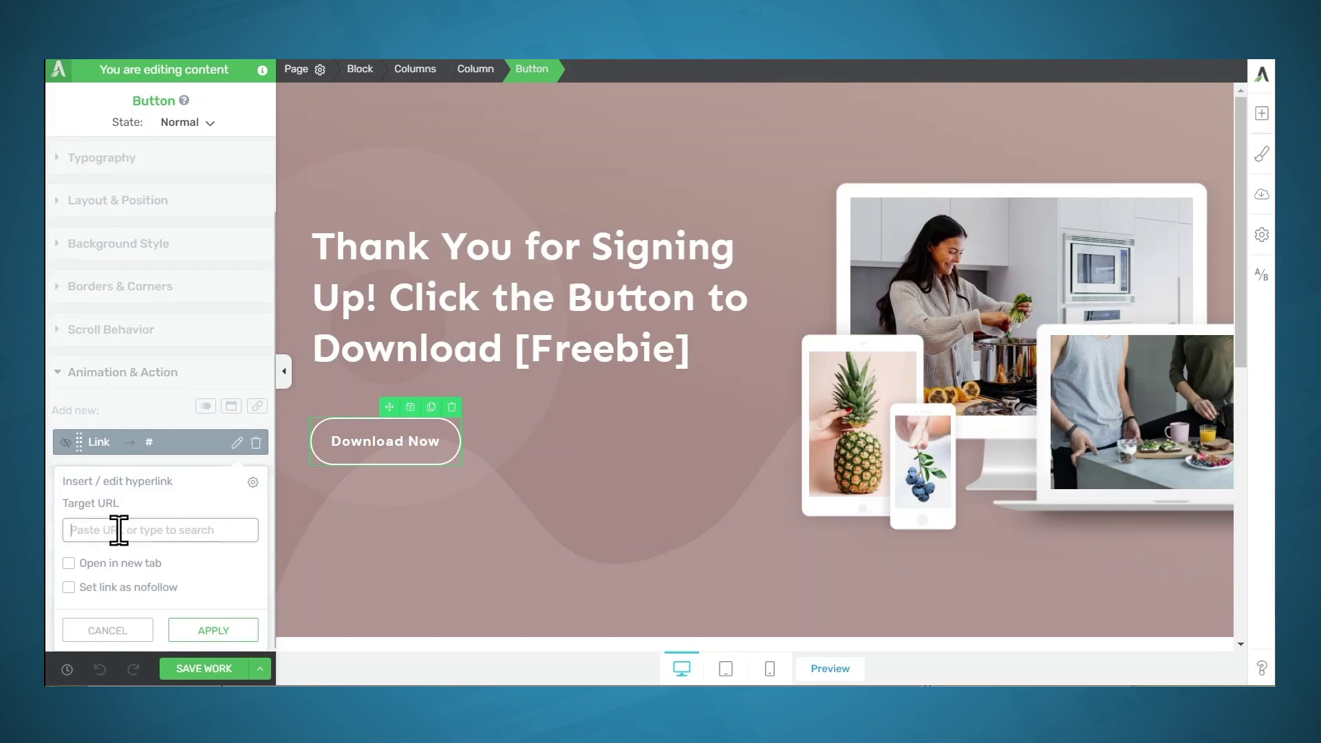
key("ctrl+v")
key("Home")
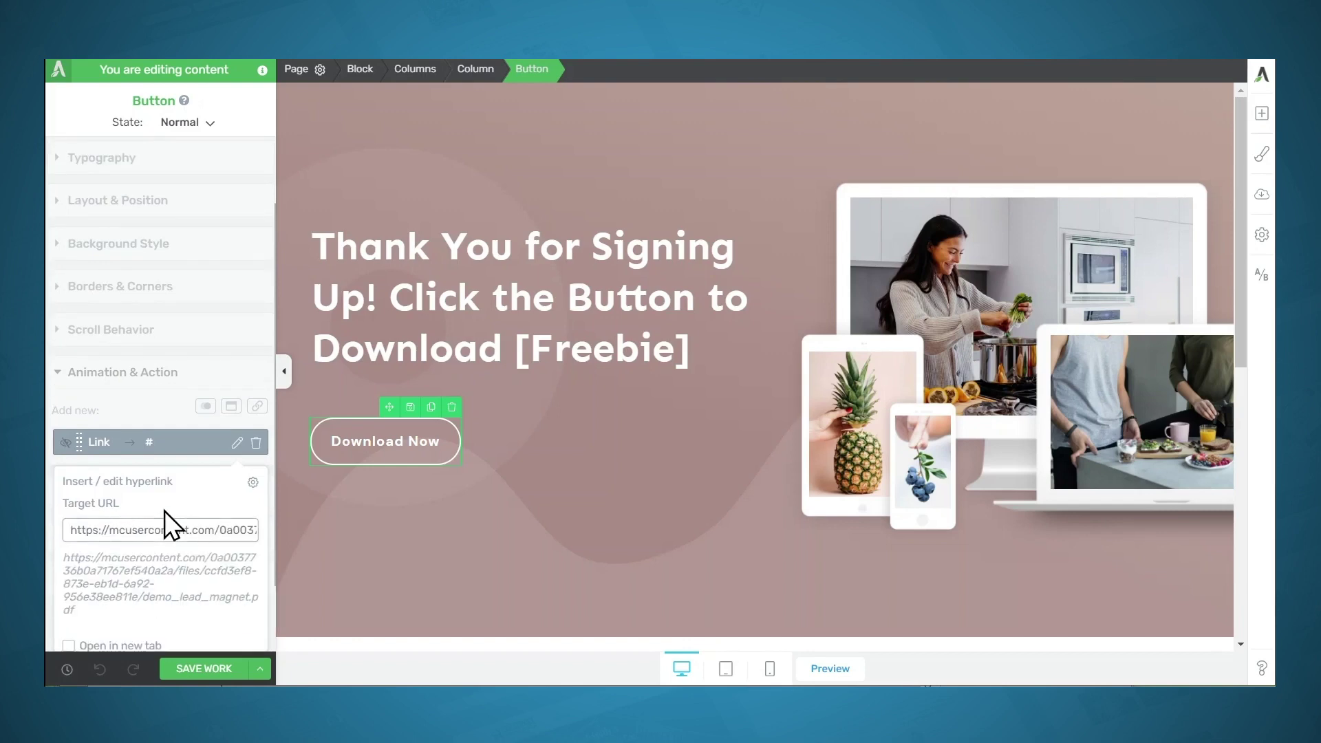
scroll(201, 578, "down", 1)
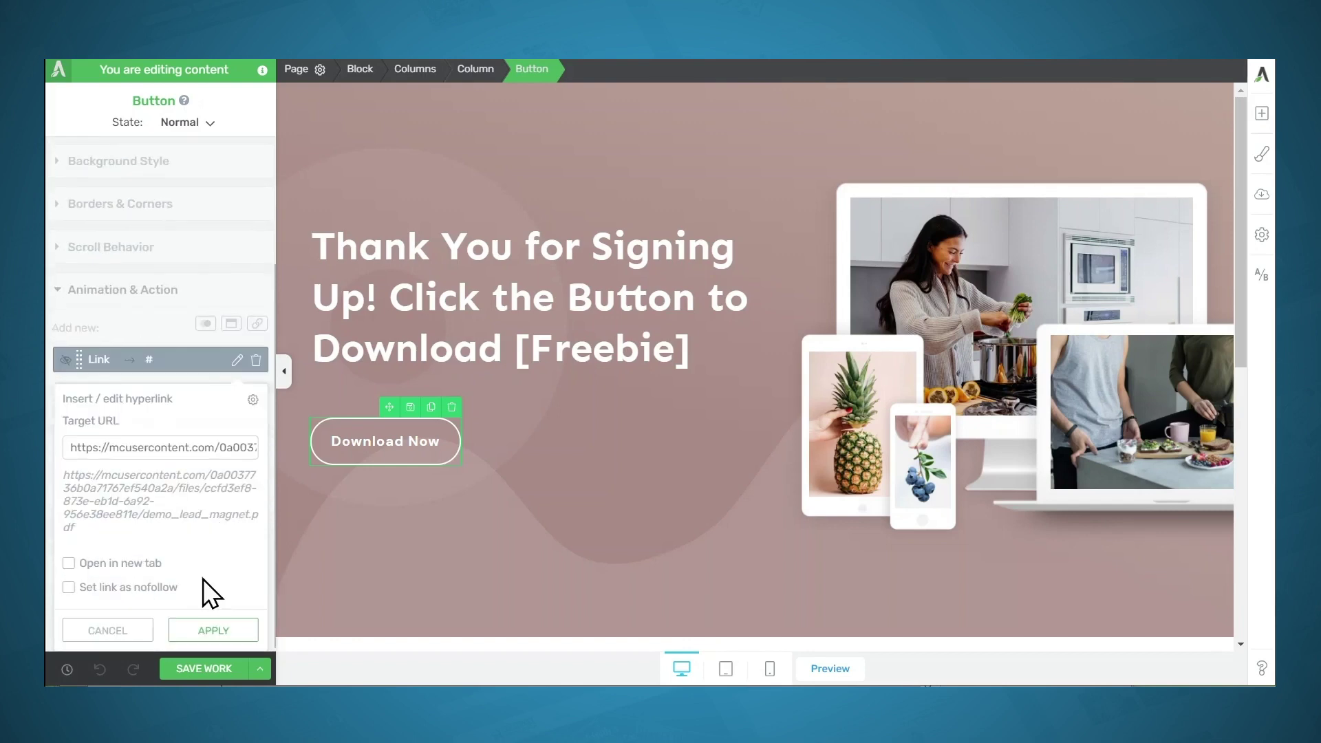
left_click(92, 564)
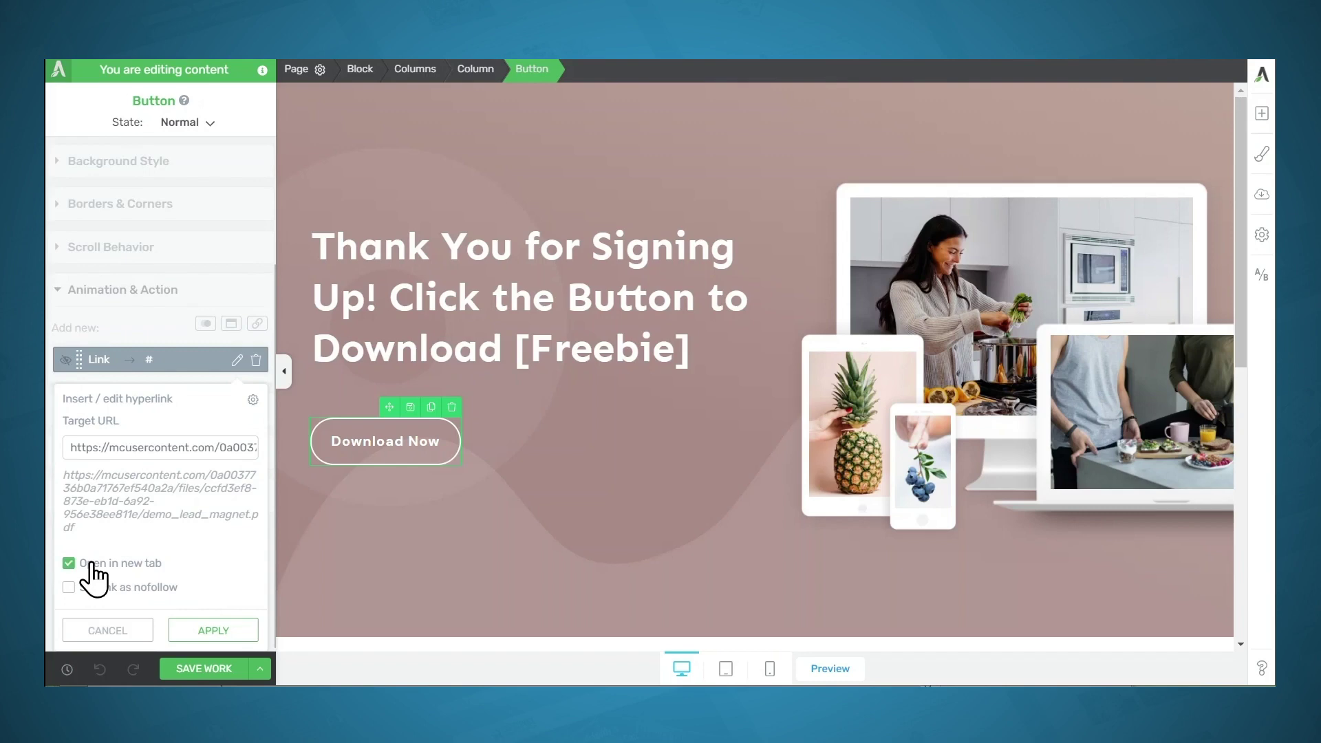
left_click(213, 631)
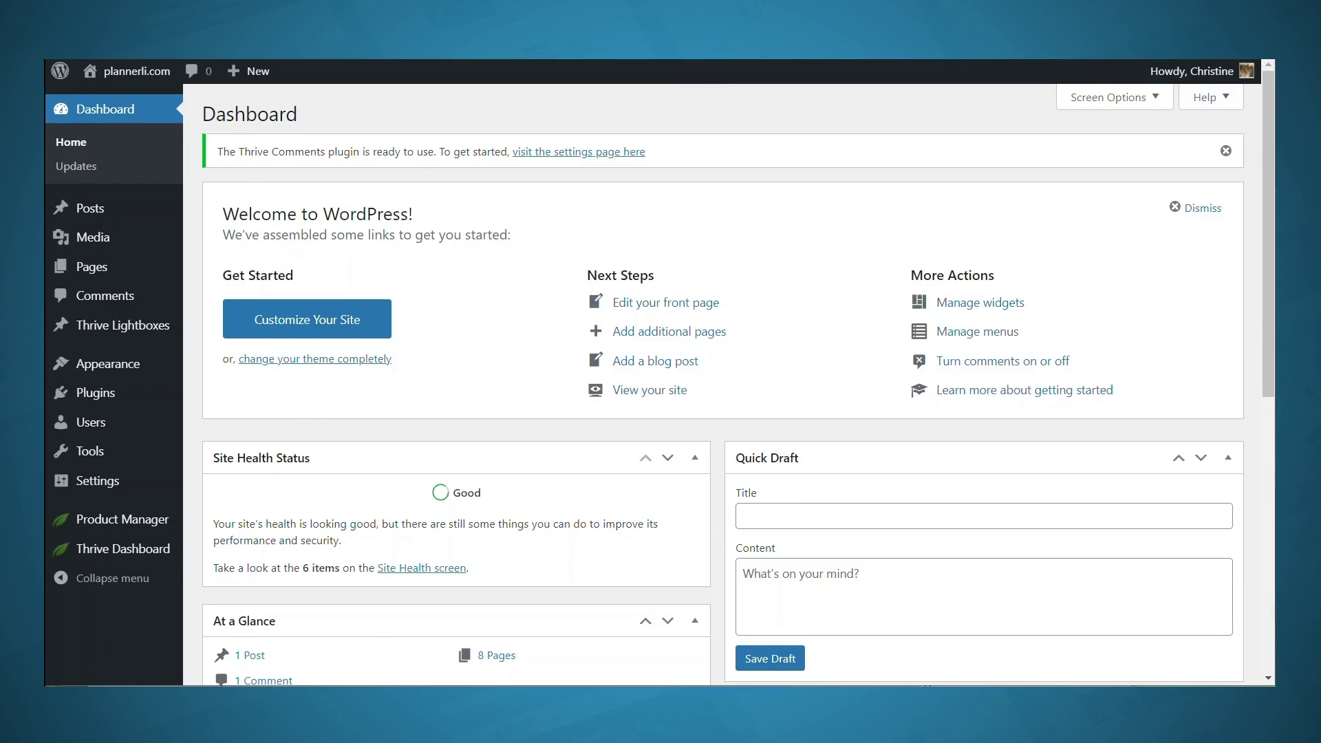
Add a new Mailchimp connection under Thrive Dashboard's API Connections
left_click(91, 559)
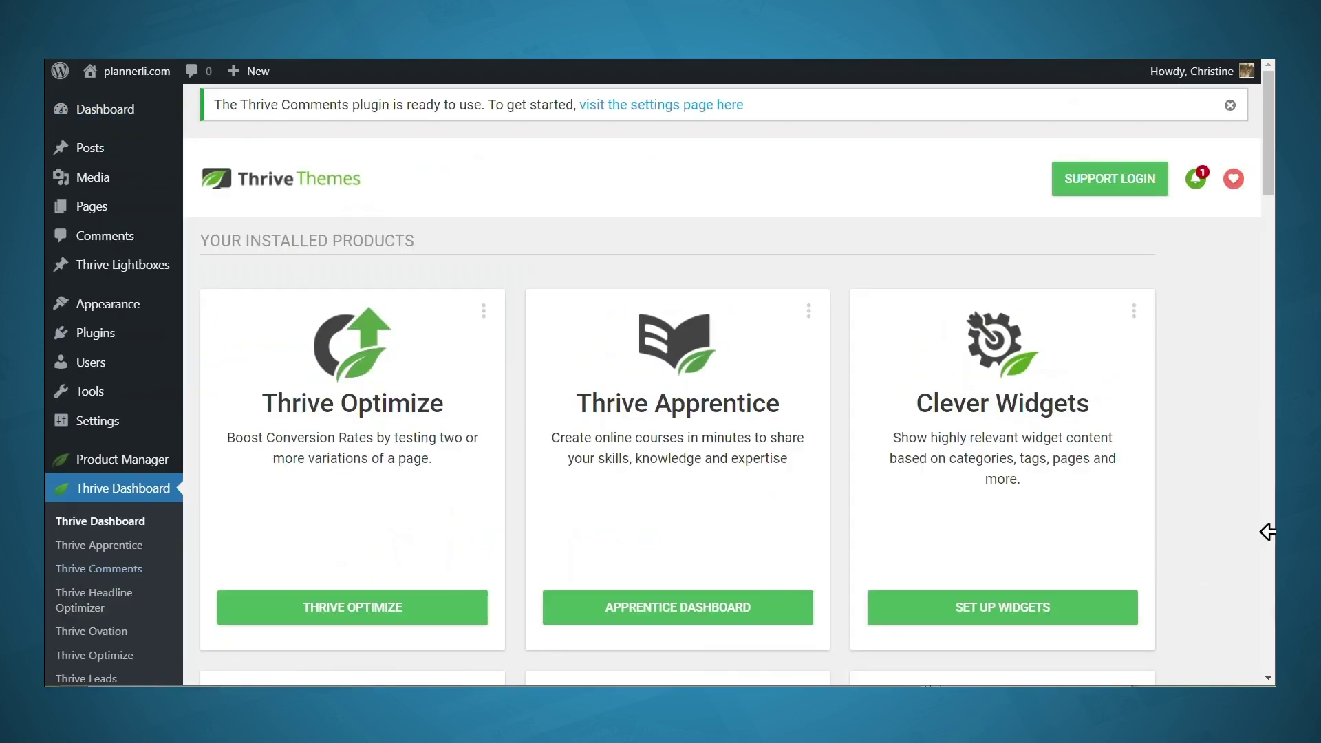
scroll(1208, 538, "down", 20)
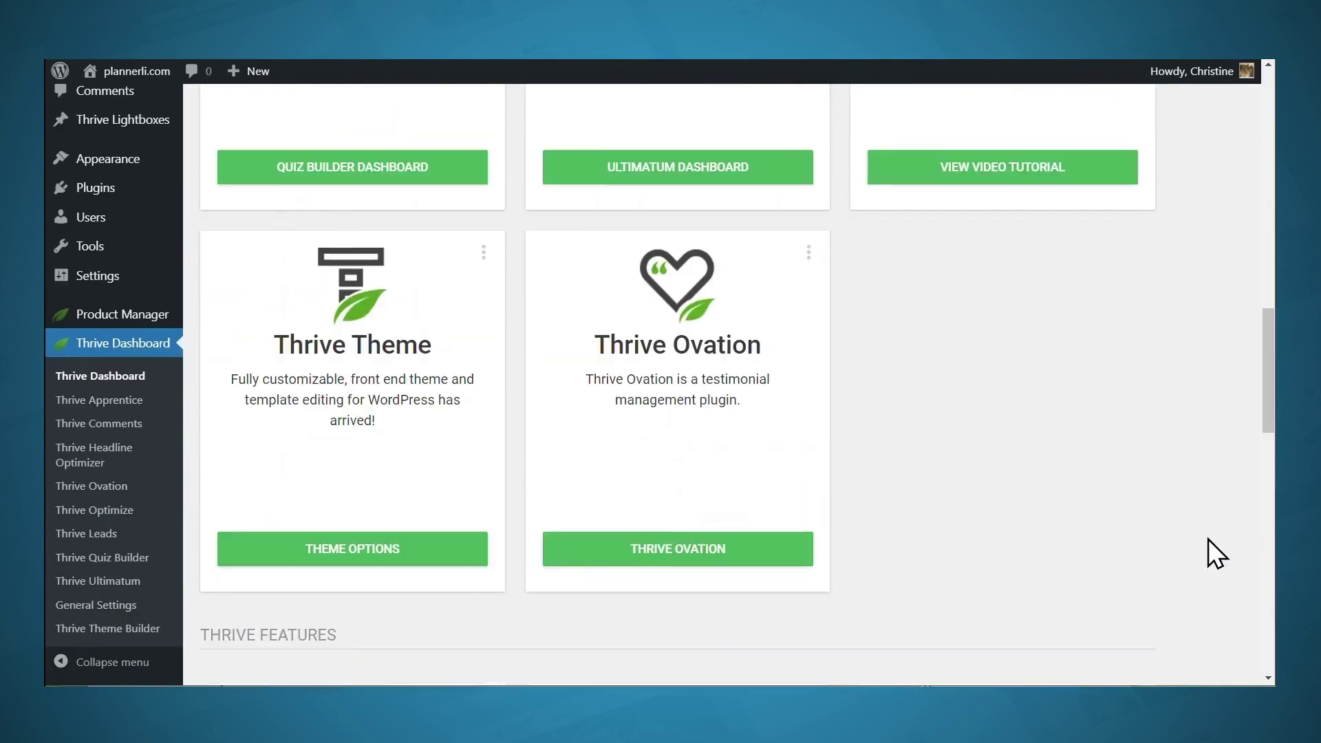
scroll(1208, 539, "down", 3)
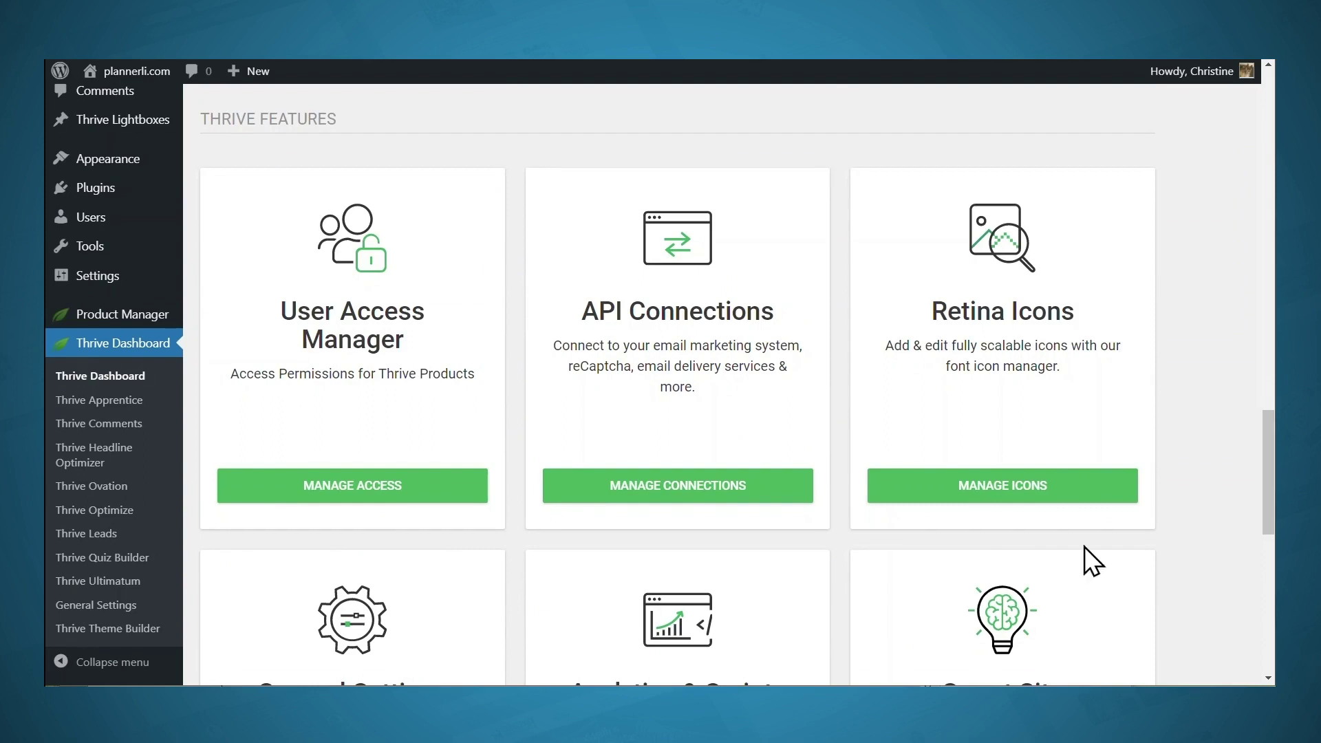
left_click(684, 496)
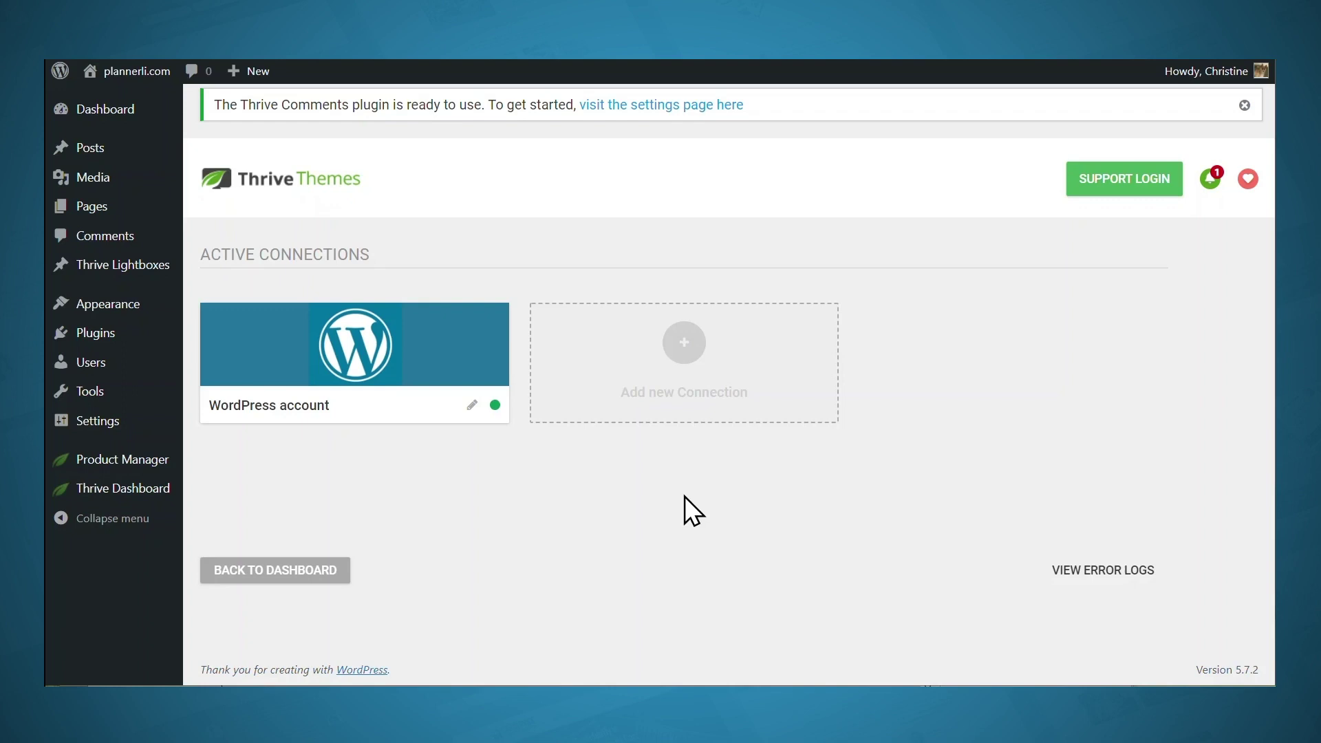
left_click(676, 354)
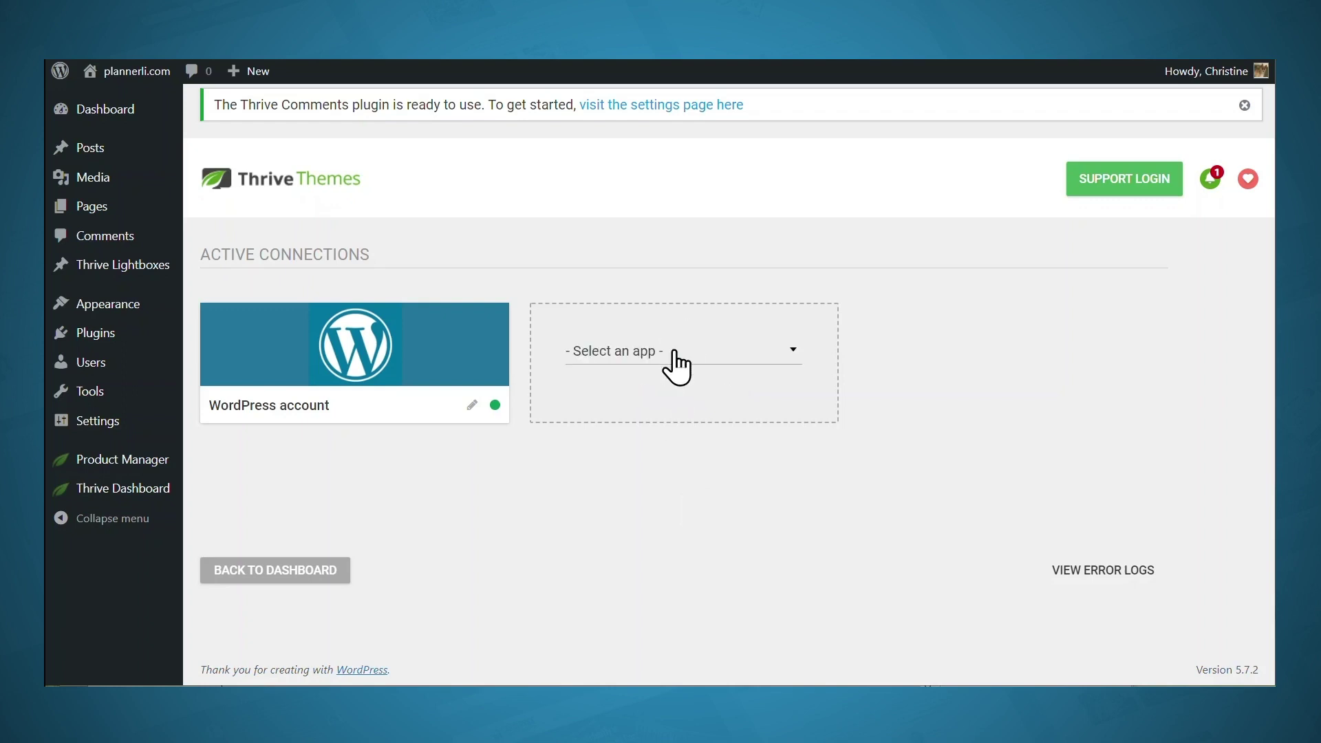
left_click(676, 355)
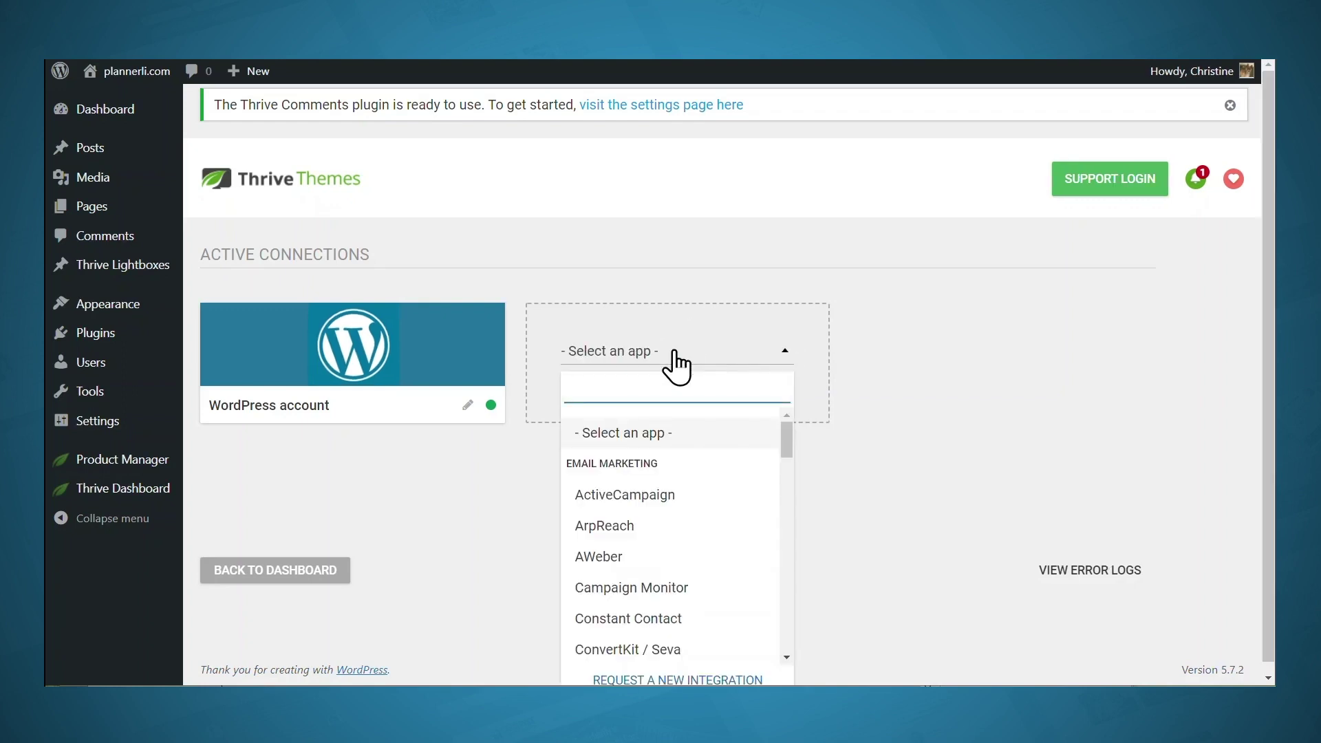
type("ma")
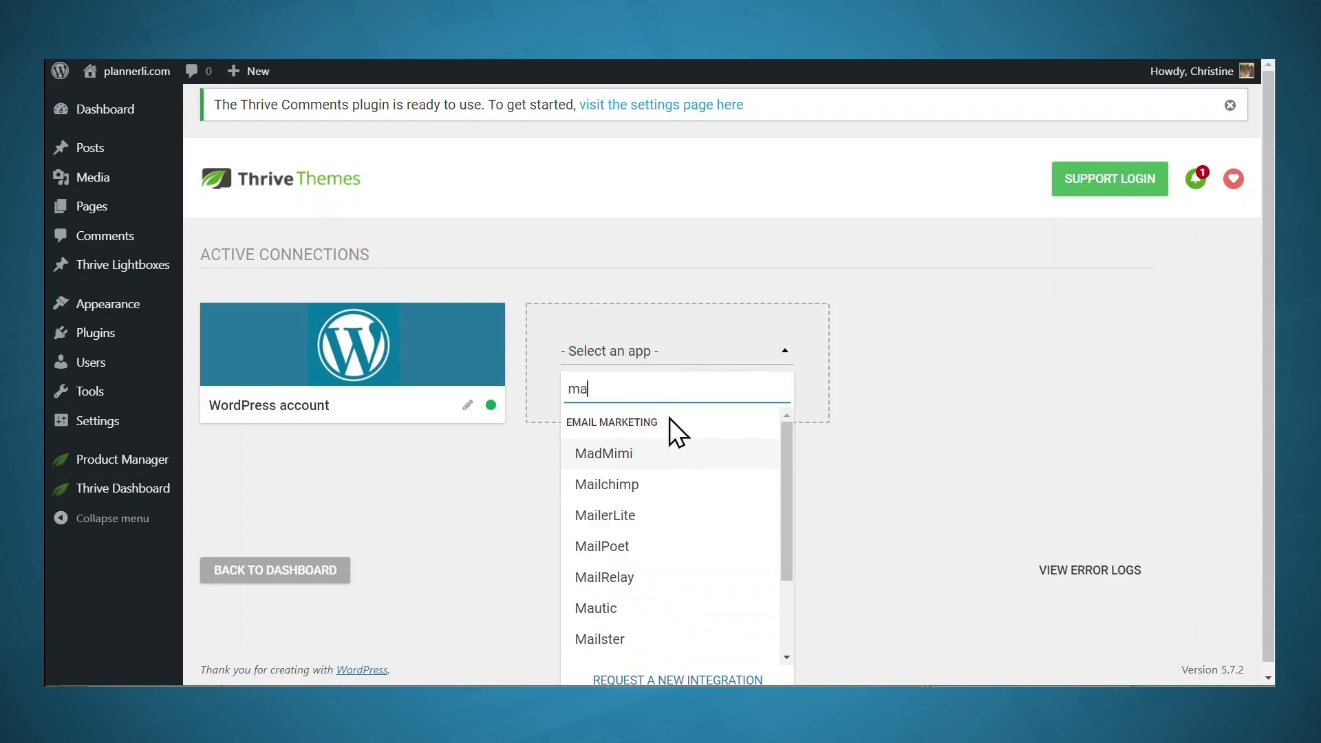
left_click(624, 484)
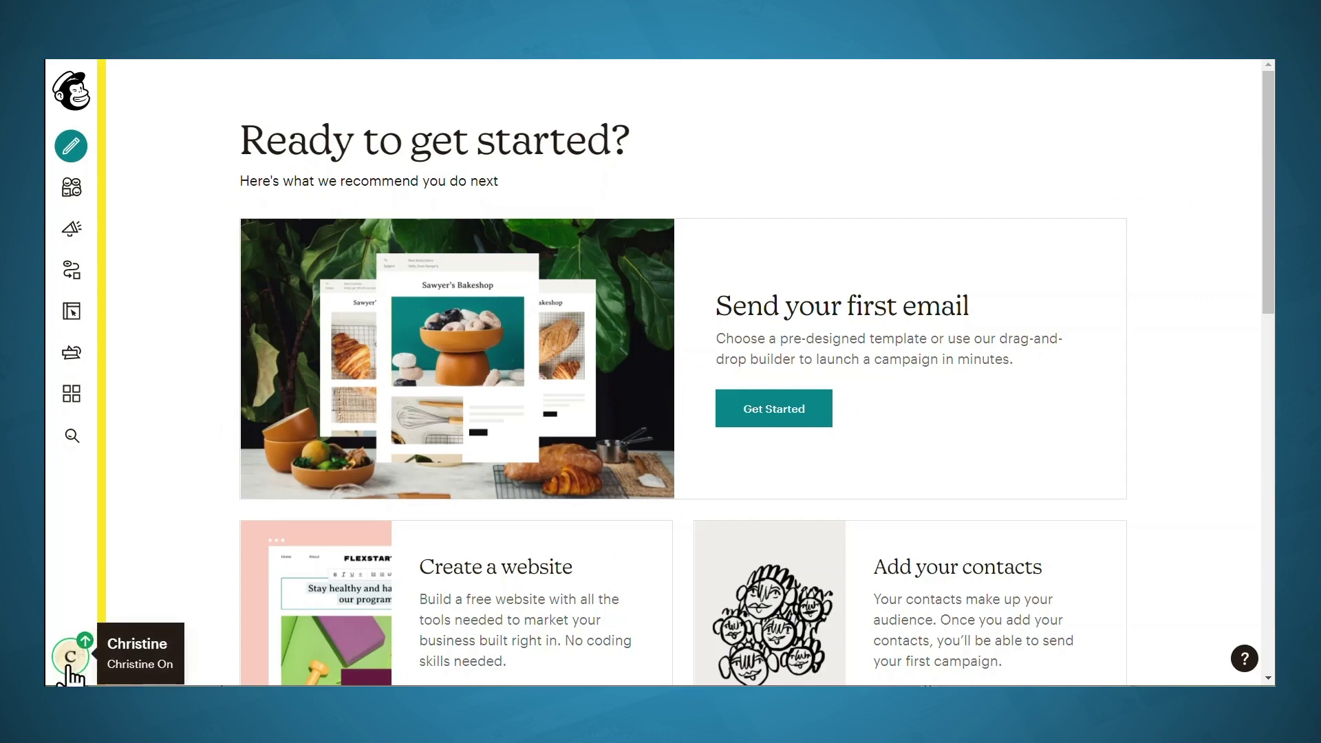
Create a new API key under Account > Extras > API keys and select it
left_click(70, 657)
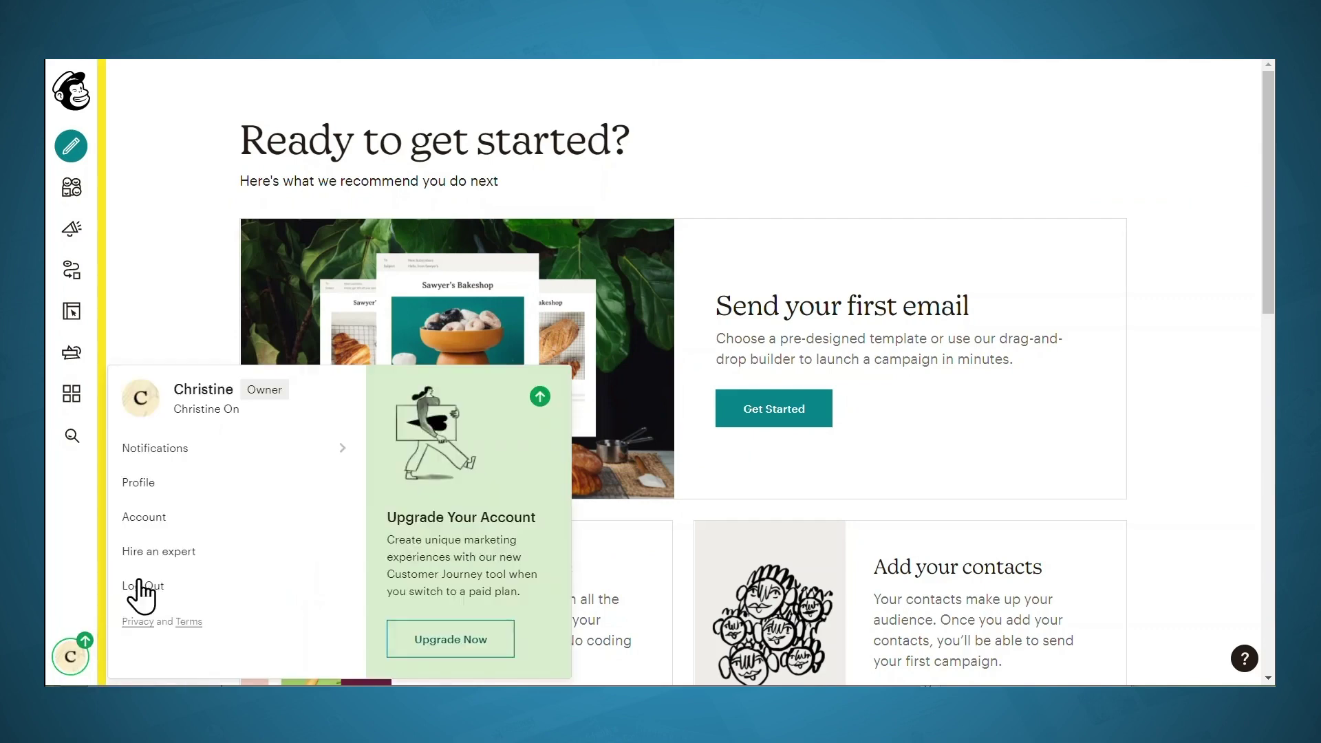
left_click(163, 519)
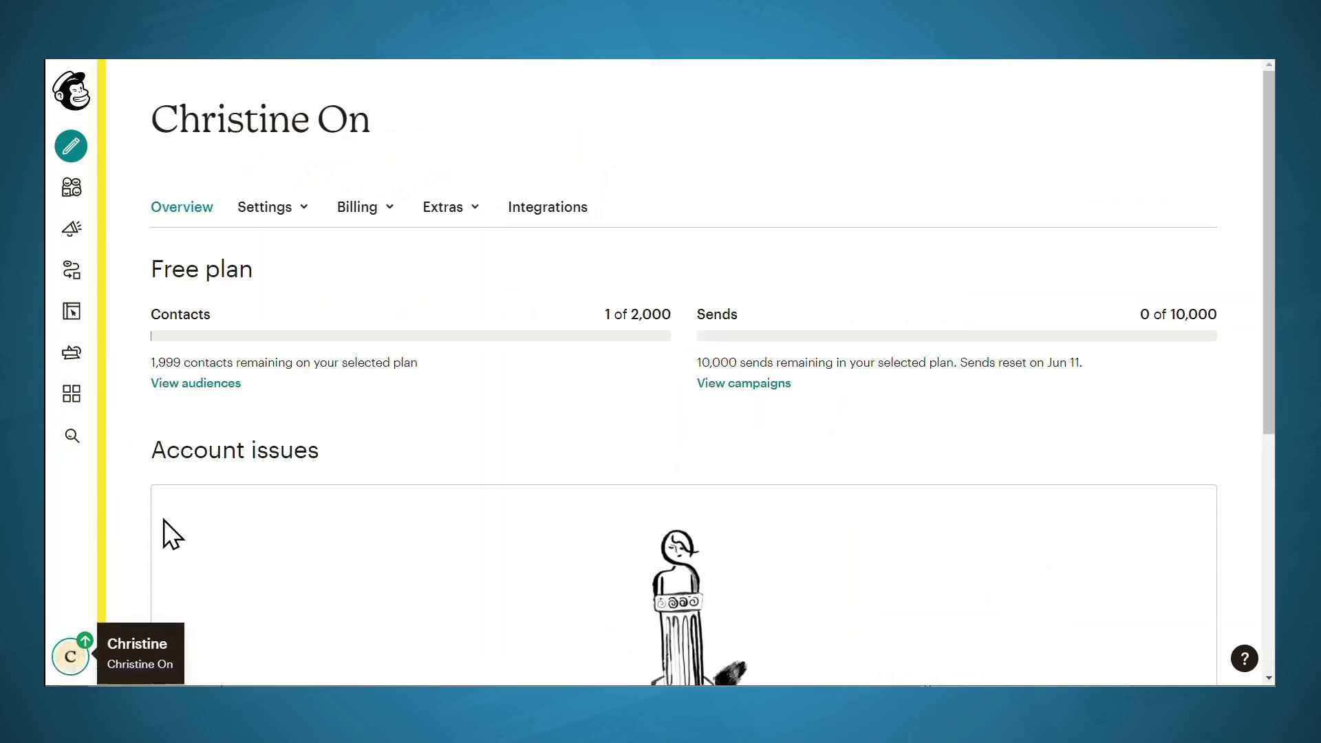
left_click(454, 208)
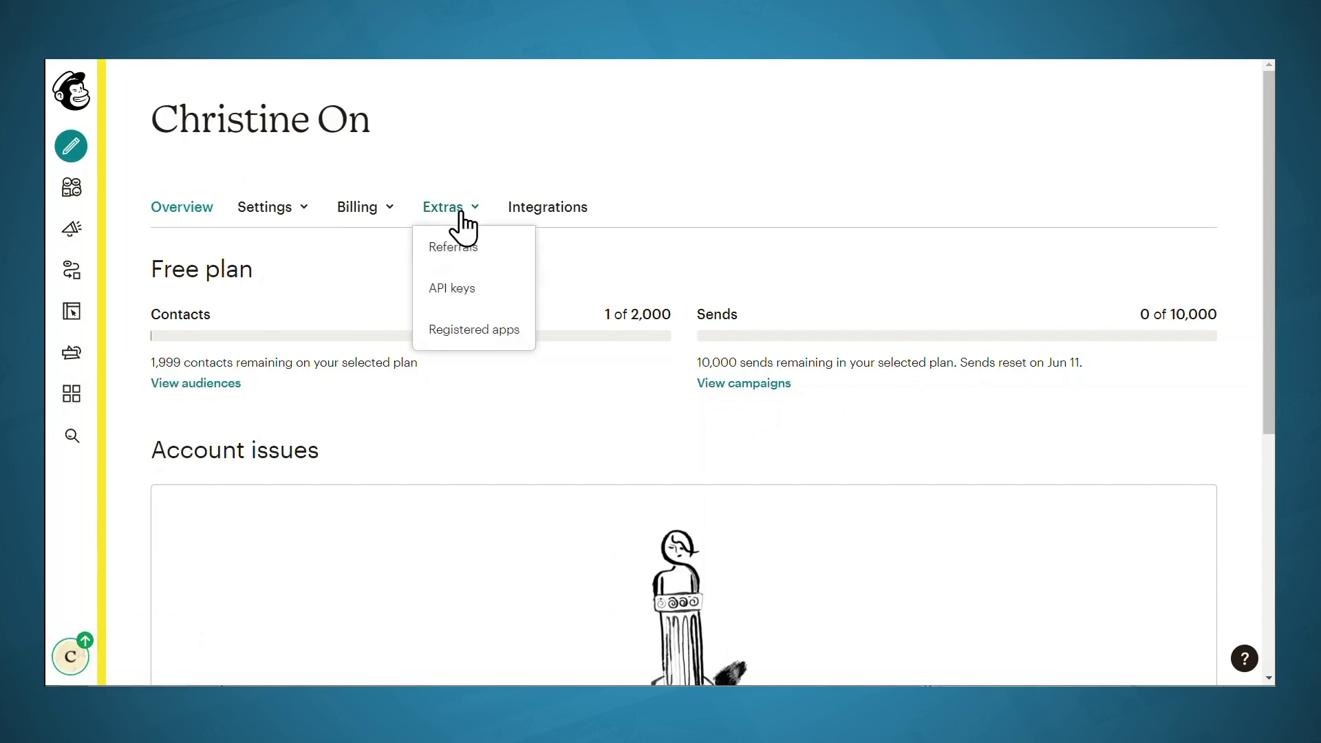
left_click(455, 287)
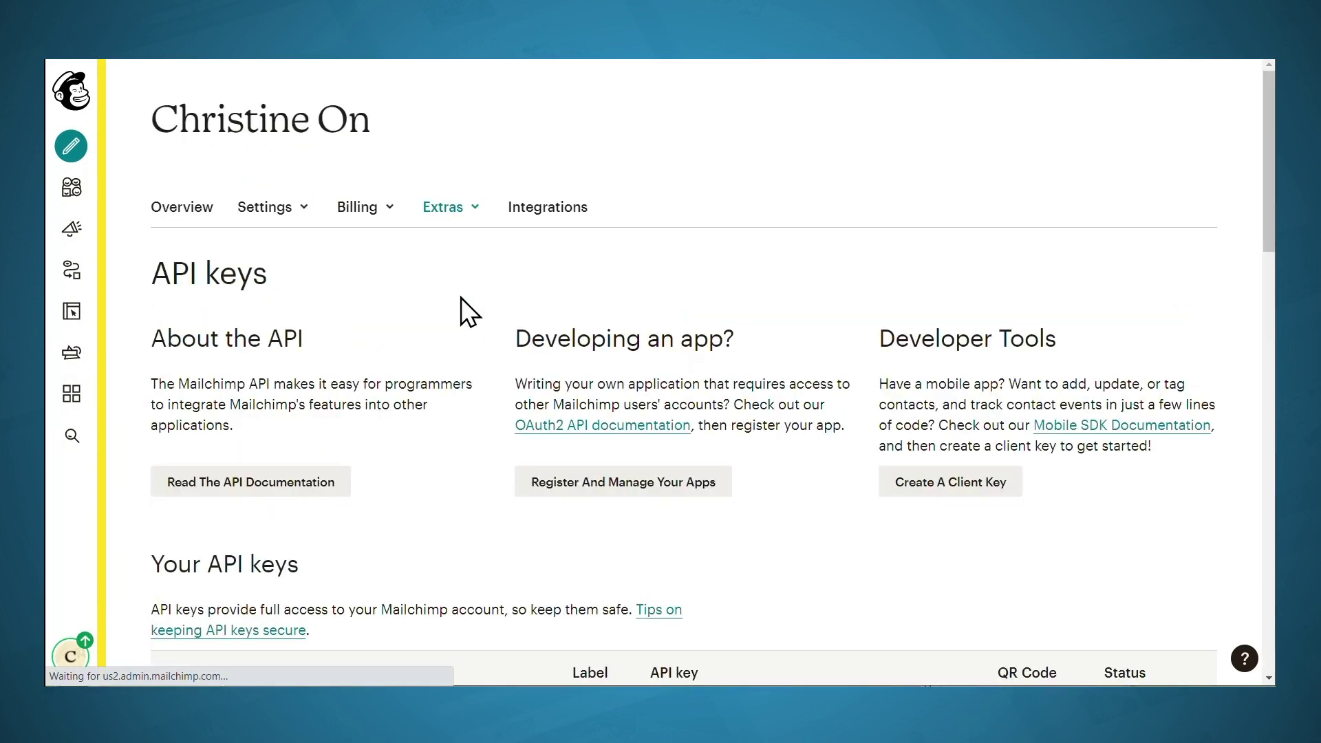
scroll(461, 297, "down", 5)
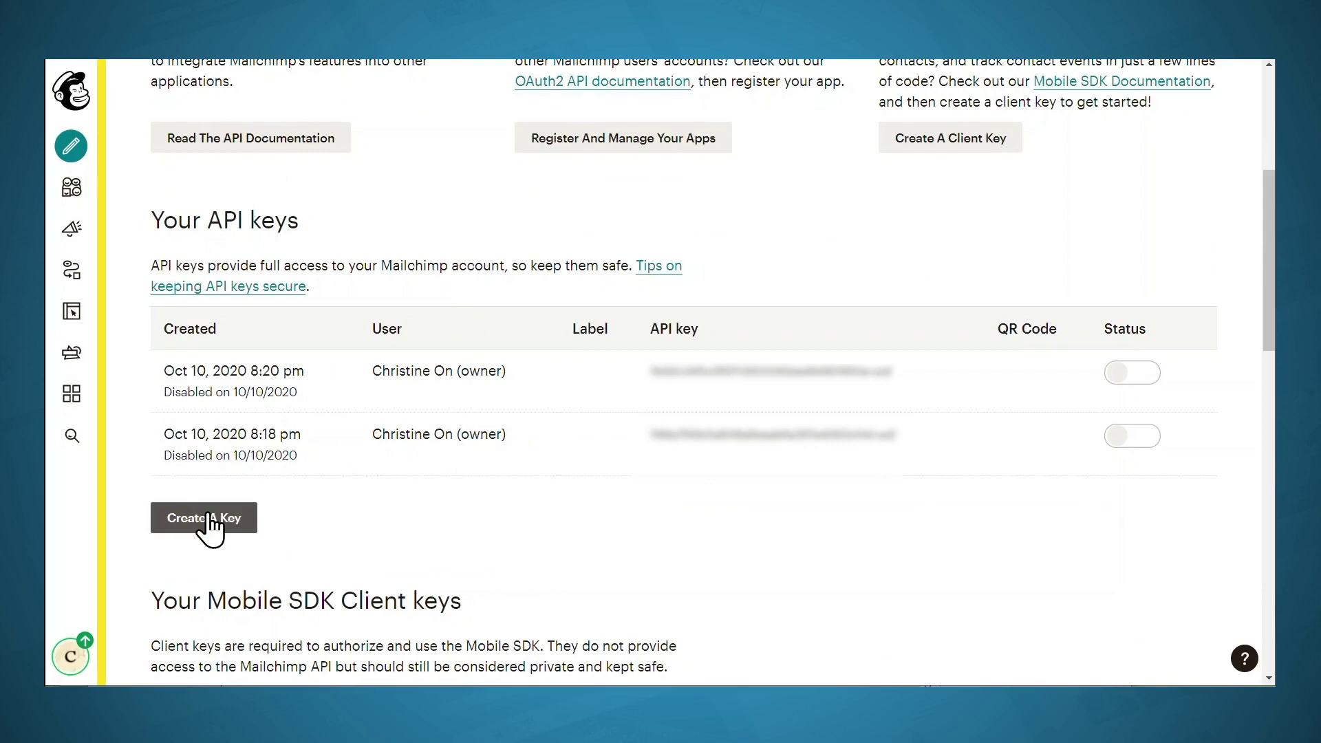
left_click(209, 516)
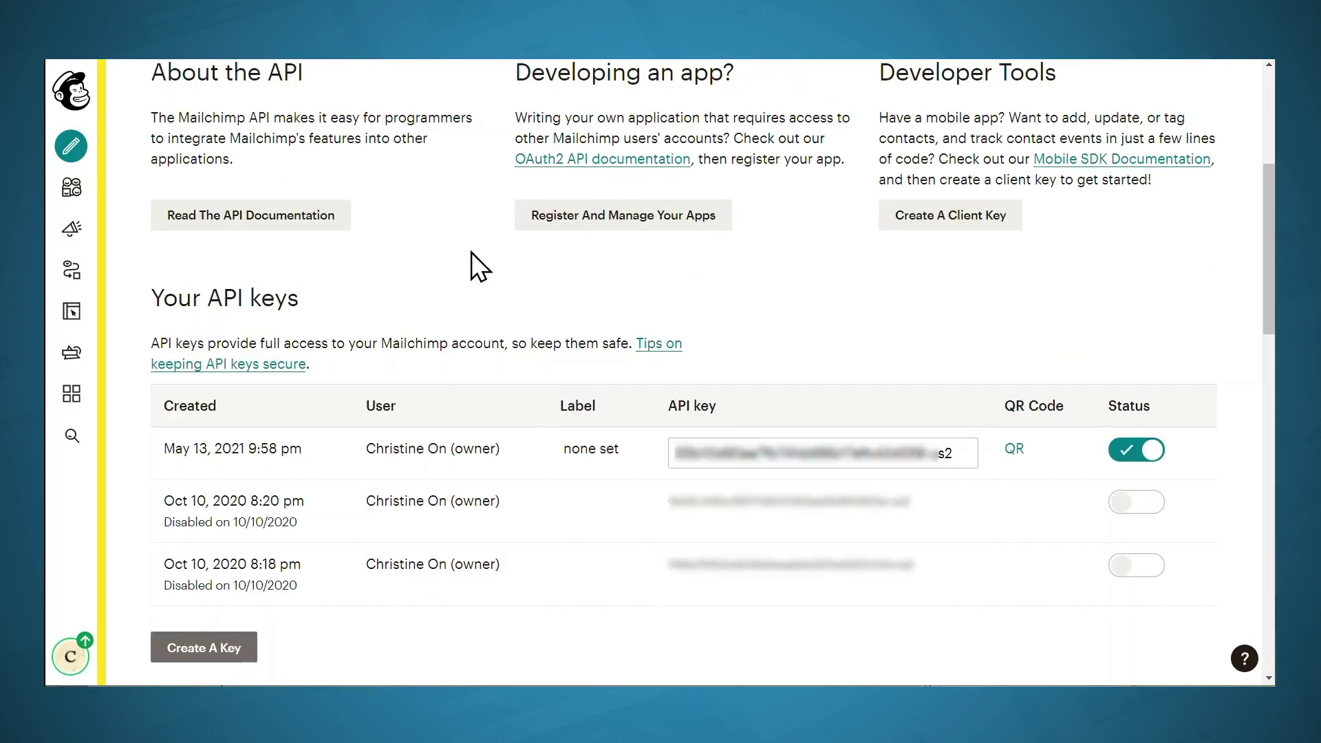
left_click(791, 452)
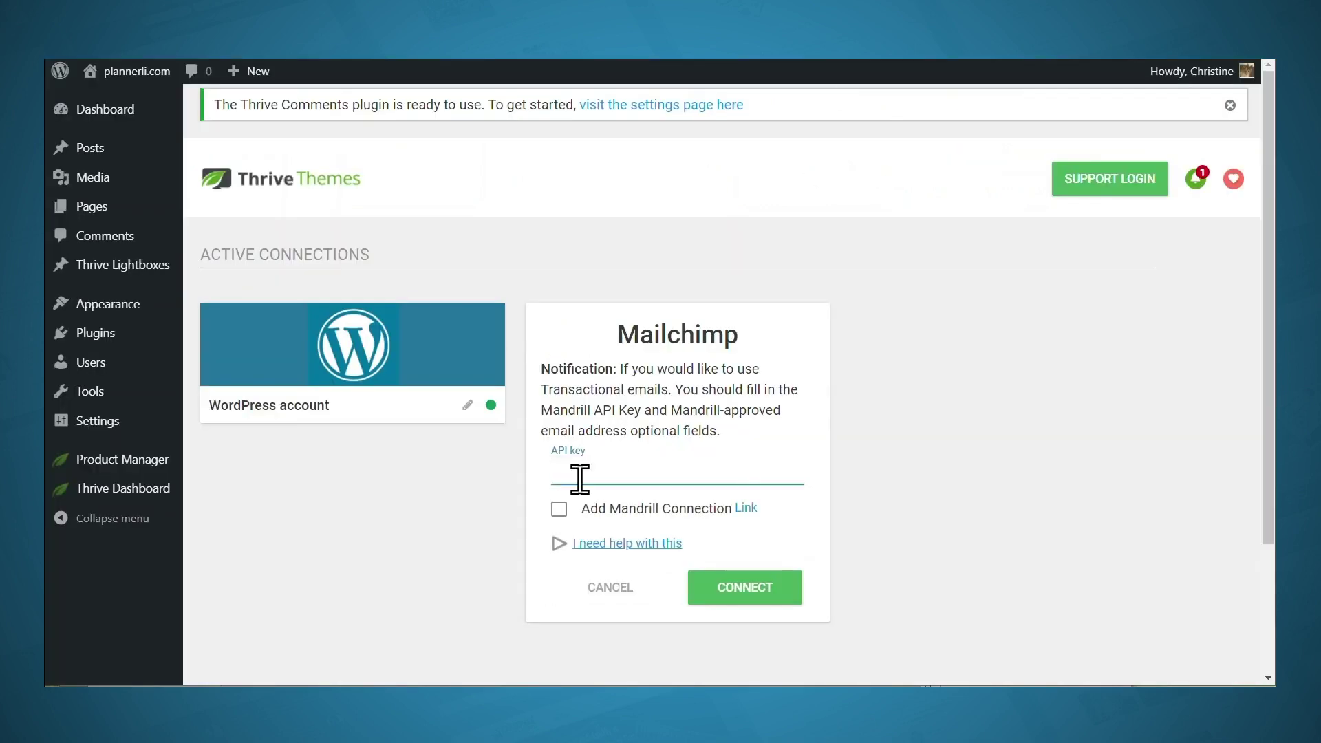
Paste the Mailchimp API key into the connection form and connect
key("ctrl+v")
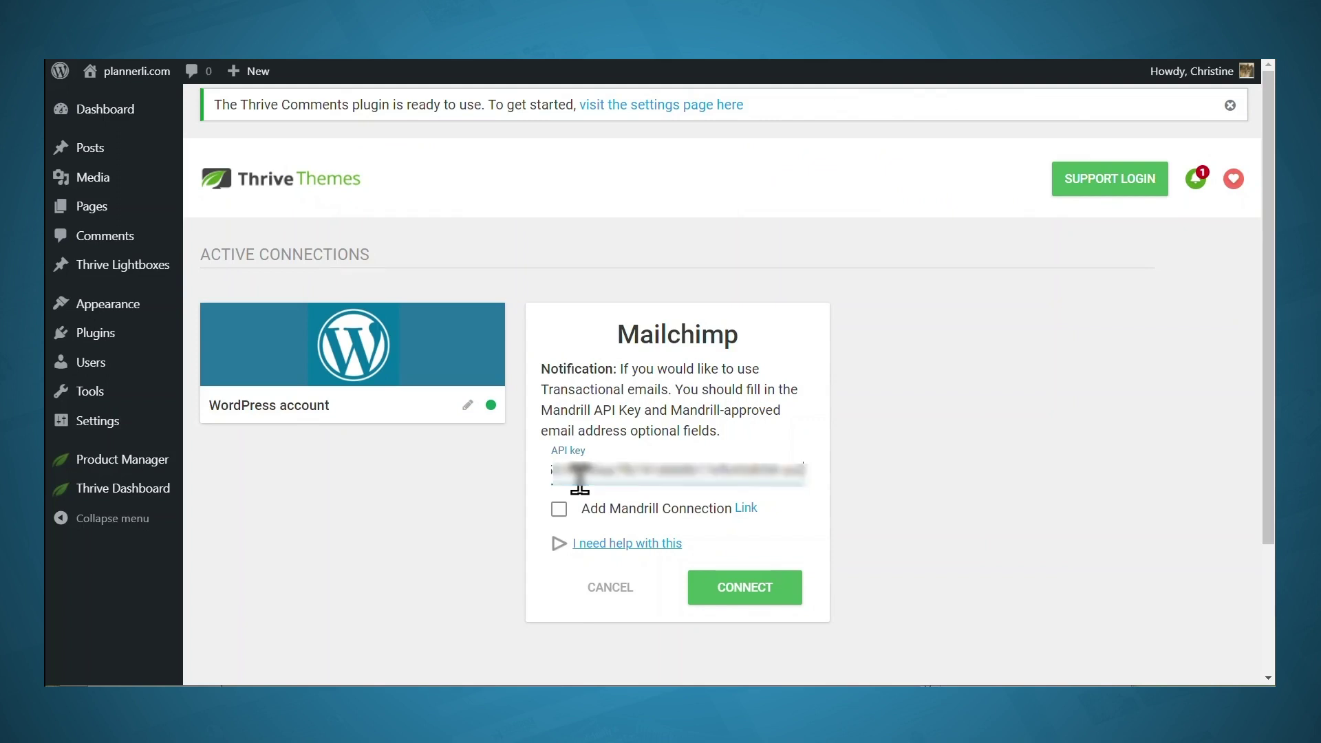
left_click(740, 600)
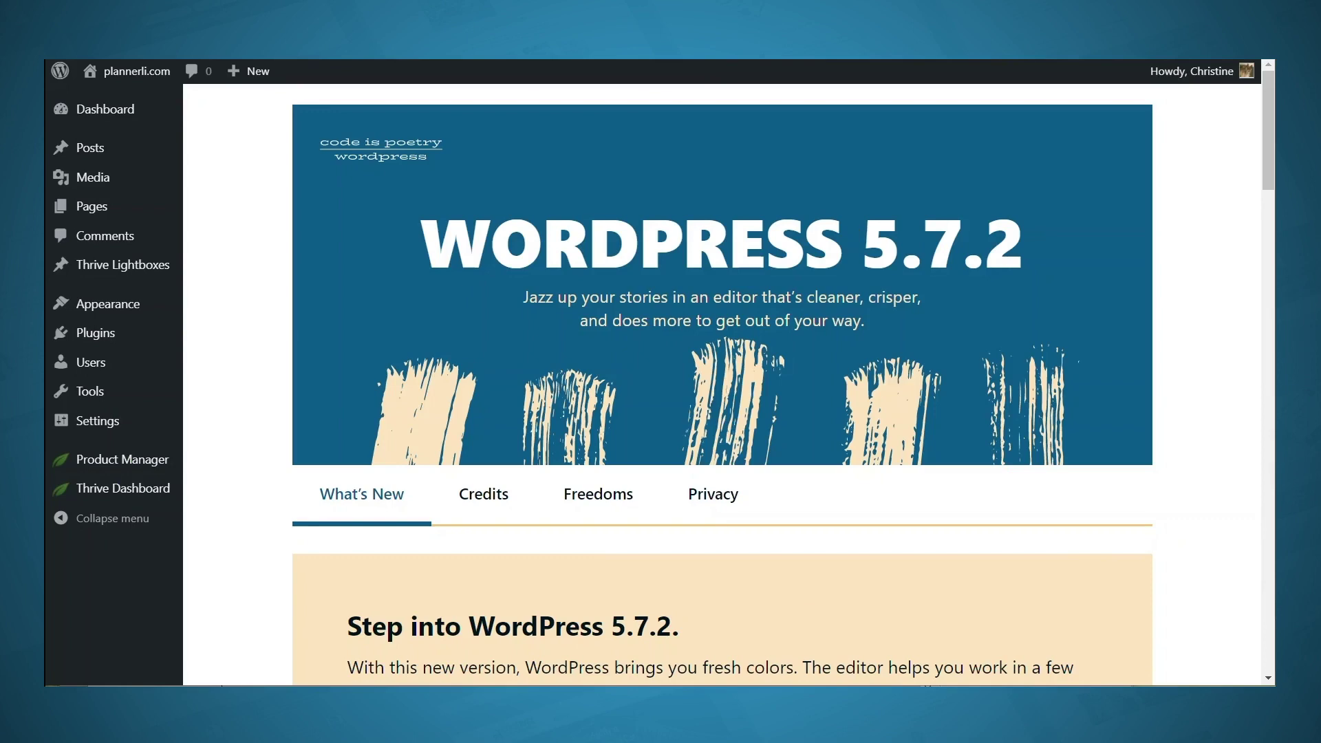
Open the Generated Homepage template from Thrive Theme Builder's Templates for editing as a landing page
mouse_move(145, 492)
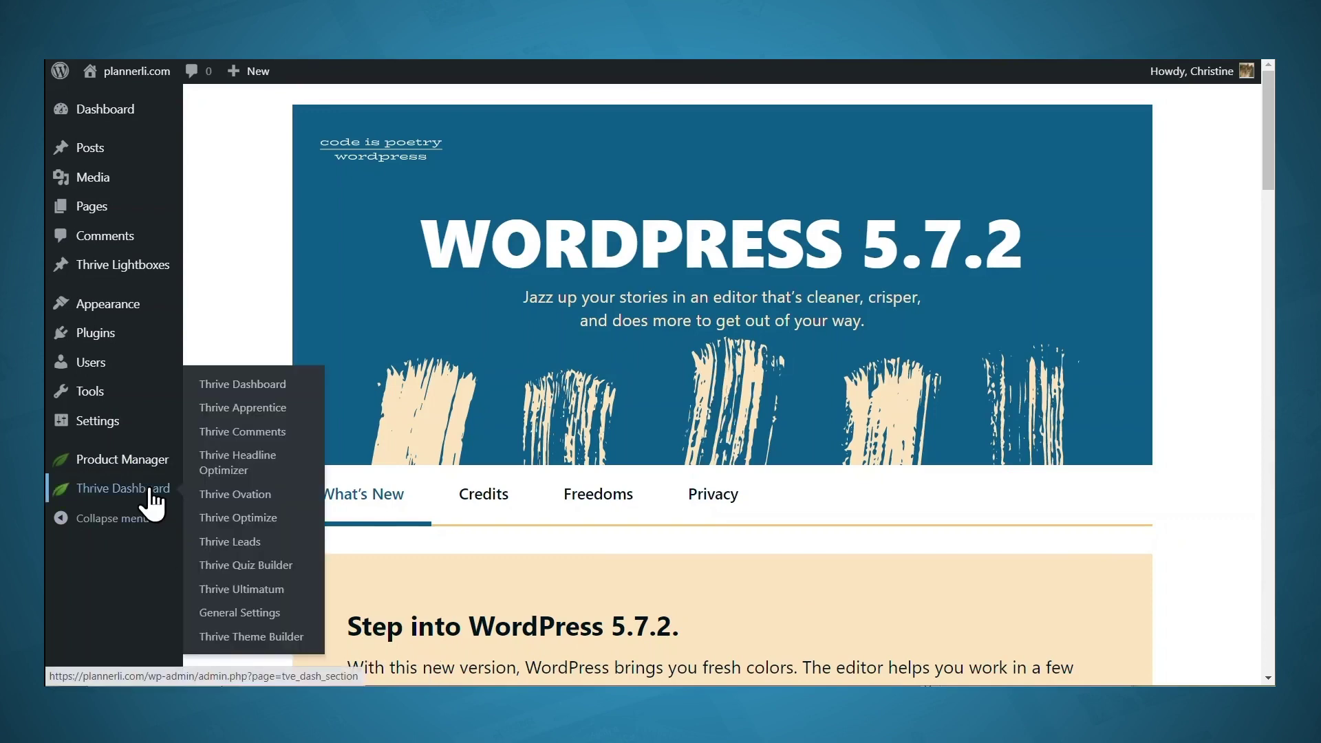
left_click(264, 639)
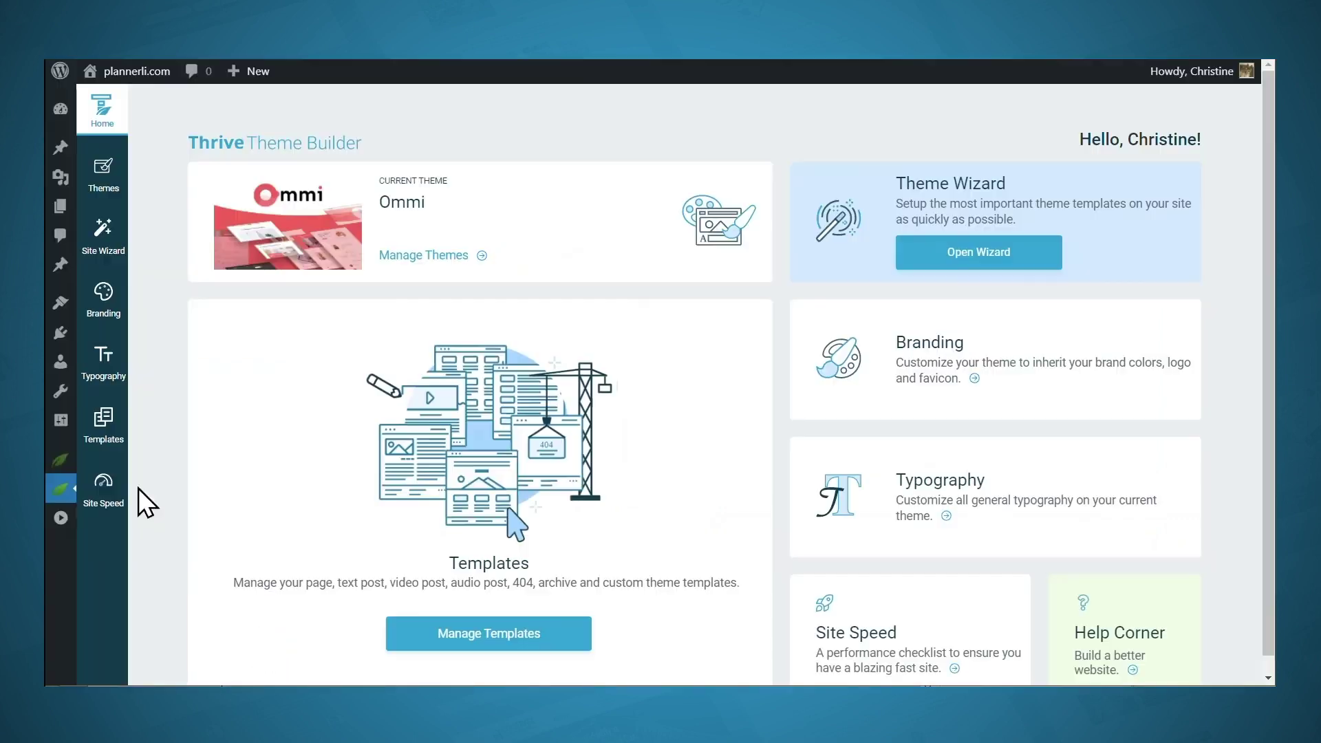
left_click(104, 438)
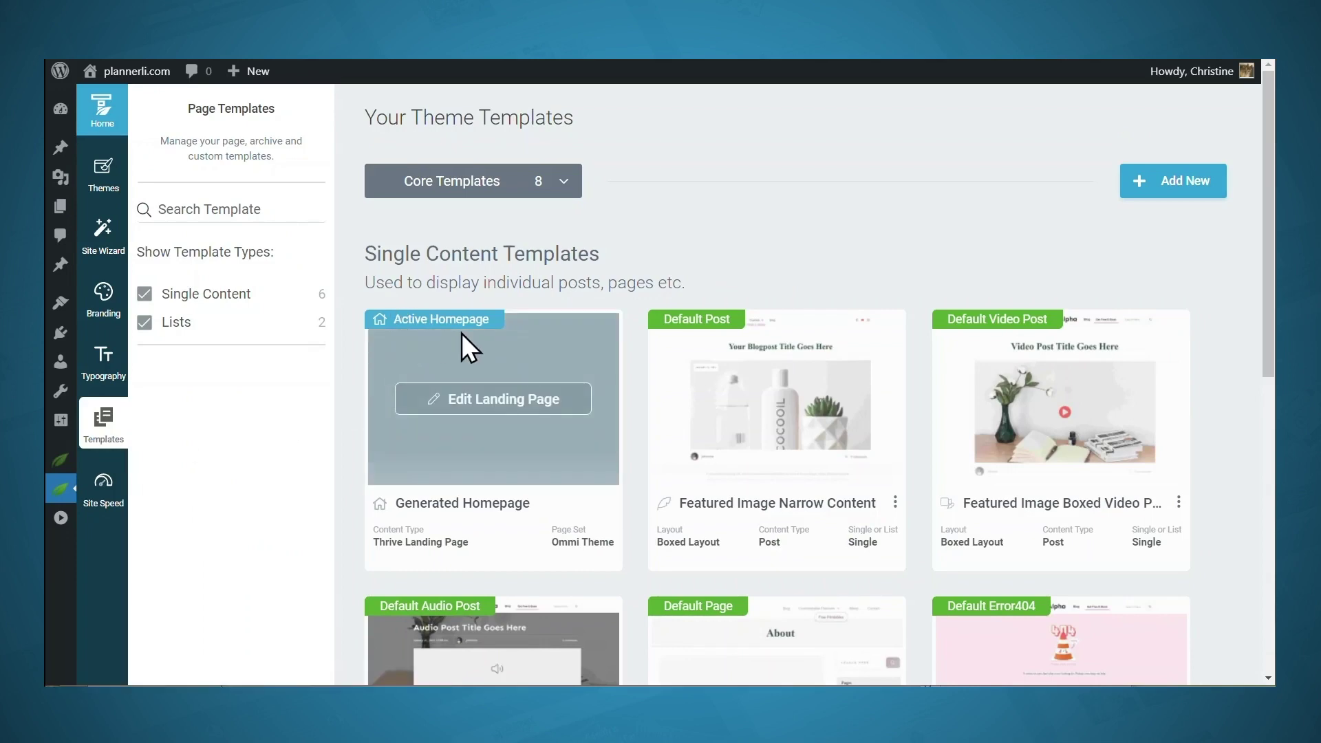
left_click(509, 401)
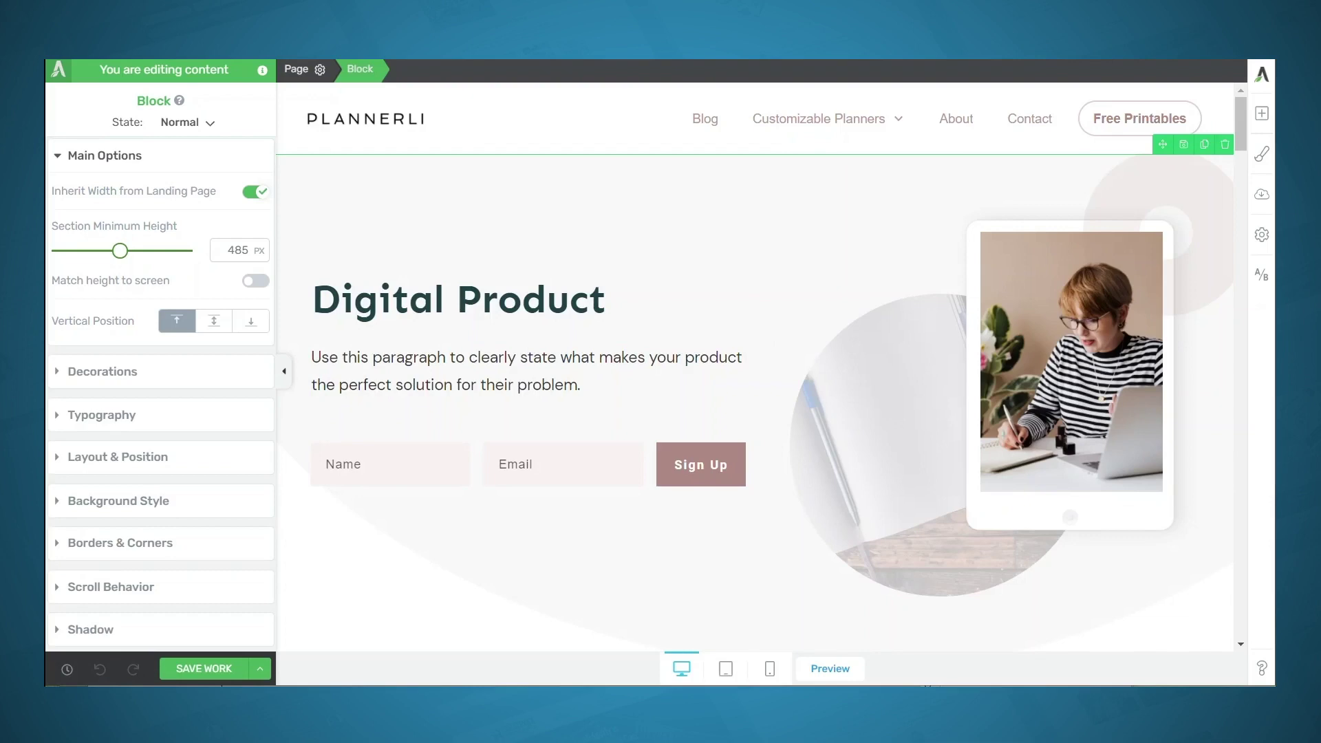
Connect the sign-up form to the Mailchimp list as single opt-in, tagged 'productivity guide'
left_click(569, 478)
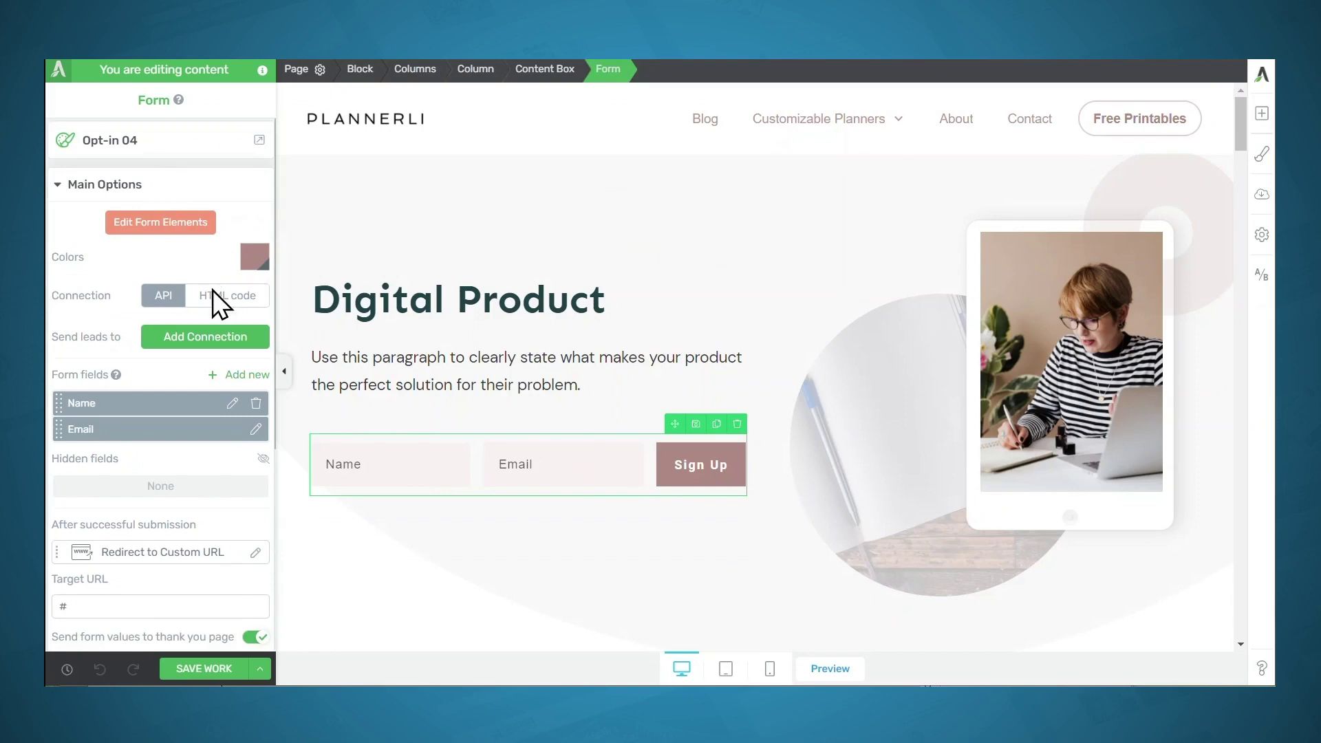
left_click(205, 337)
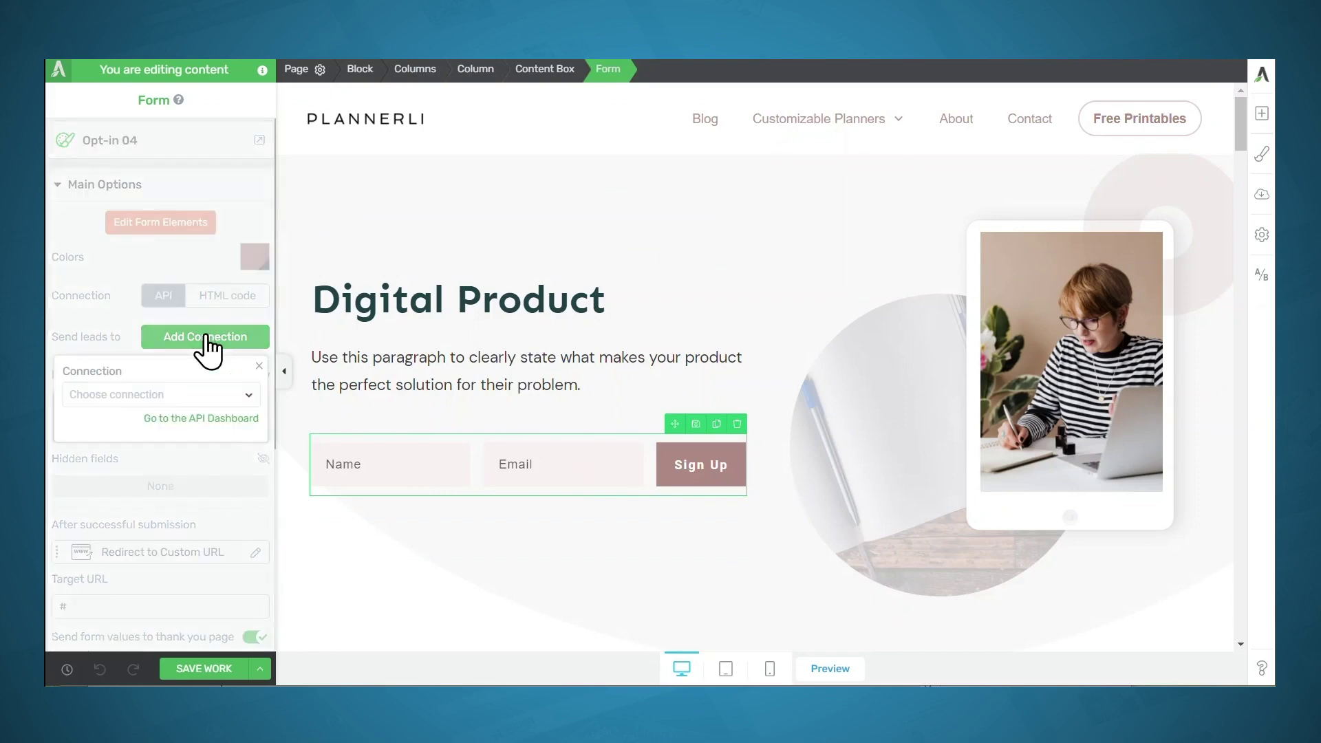
left_click(184, 399)
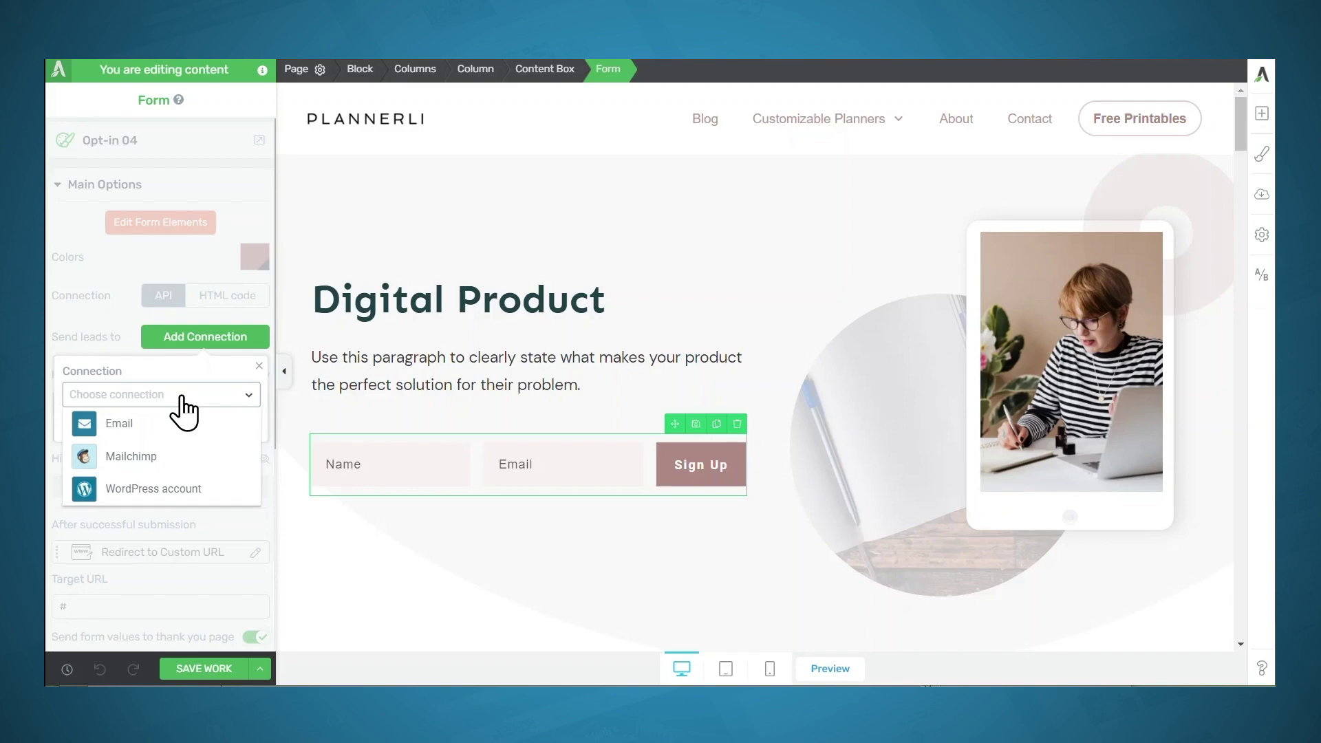
left_click(147, 458)
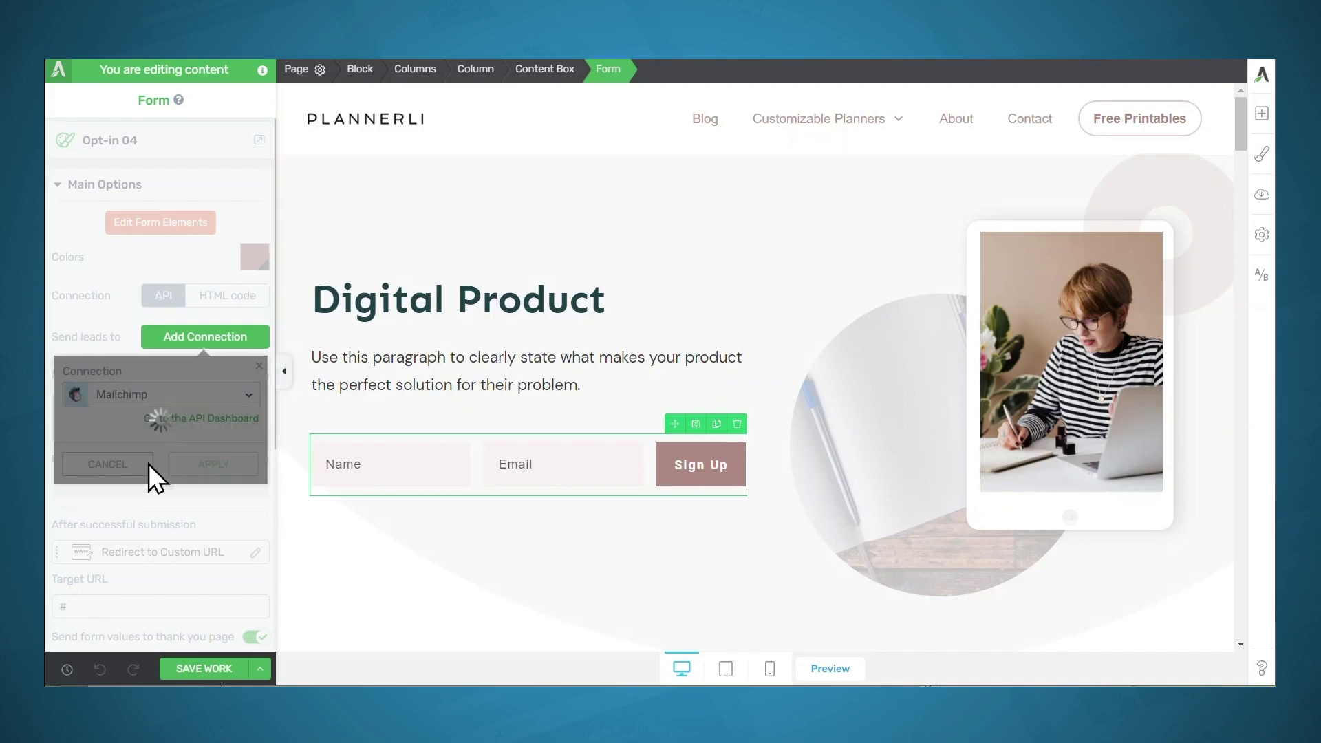
left_click(147, 466)
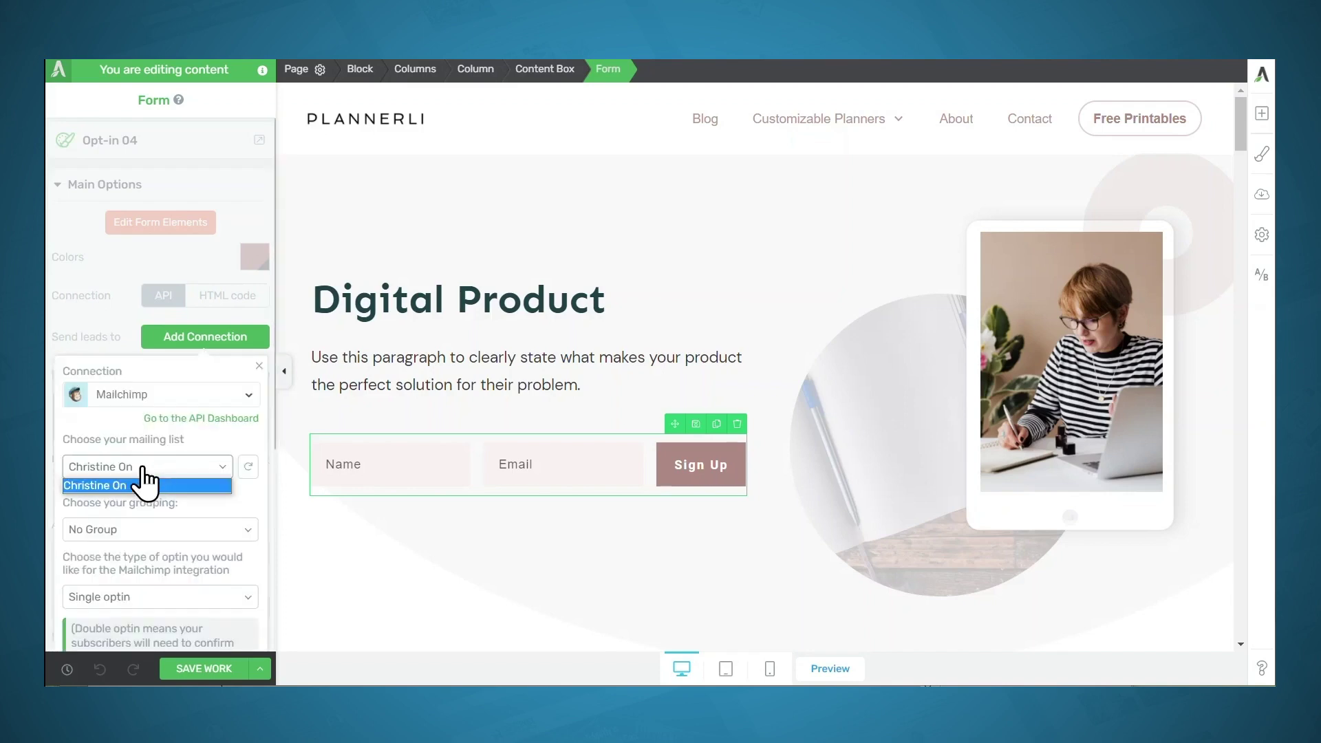
left_click(145, 468)
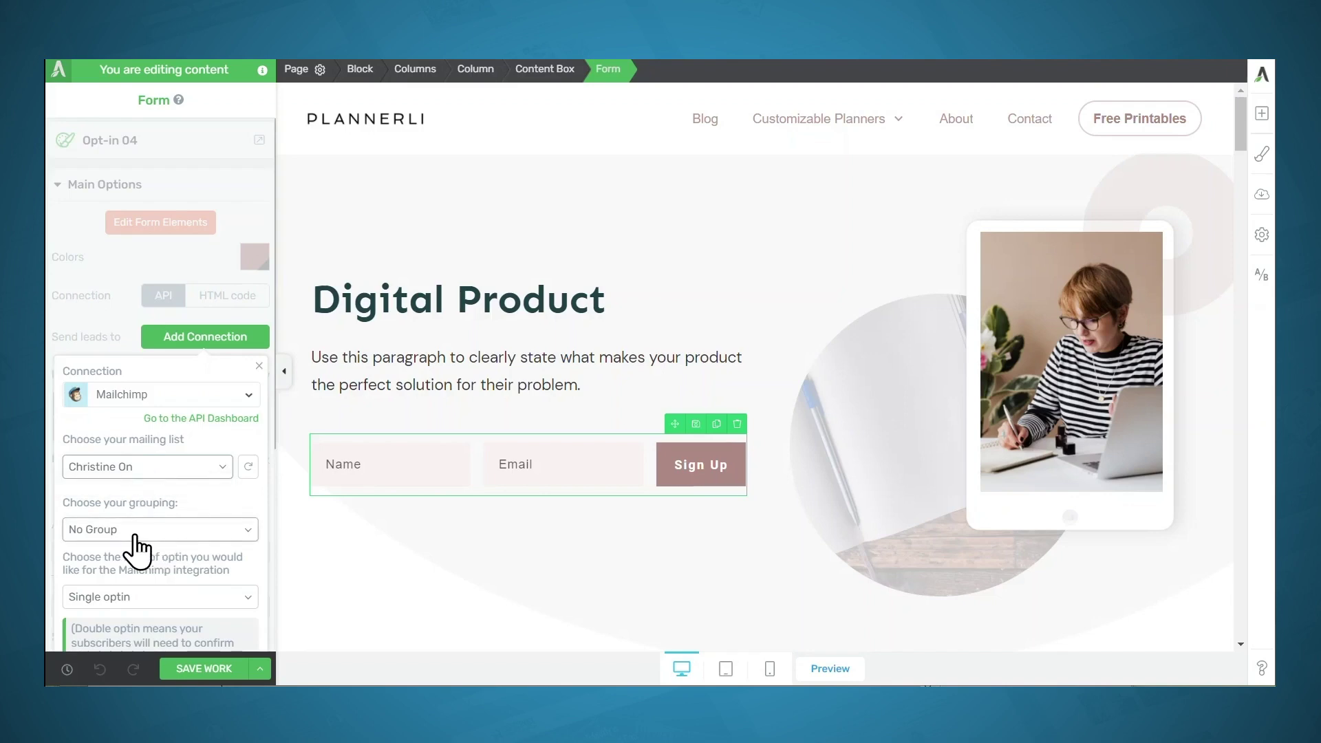
scroll(147, 535, "down", 5)
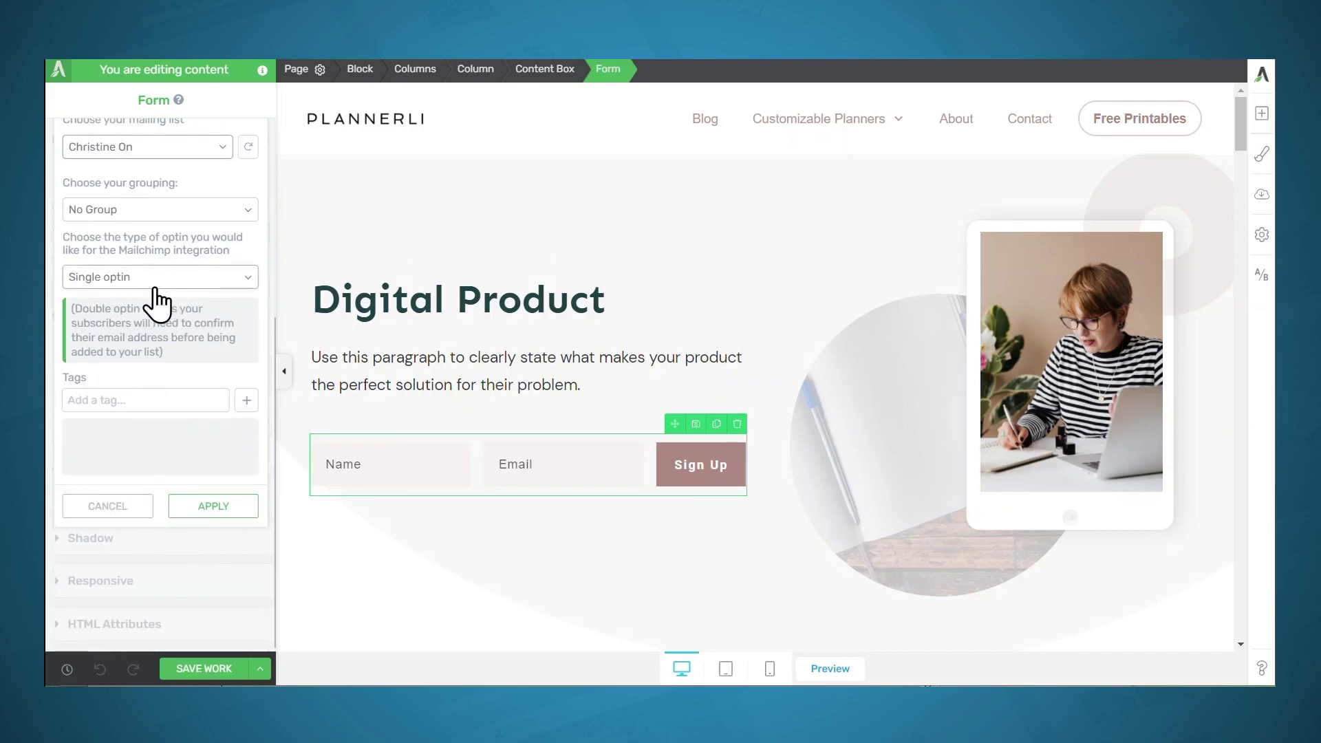
left_click(109, 400)
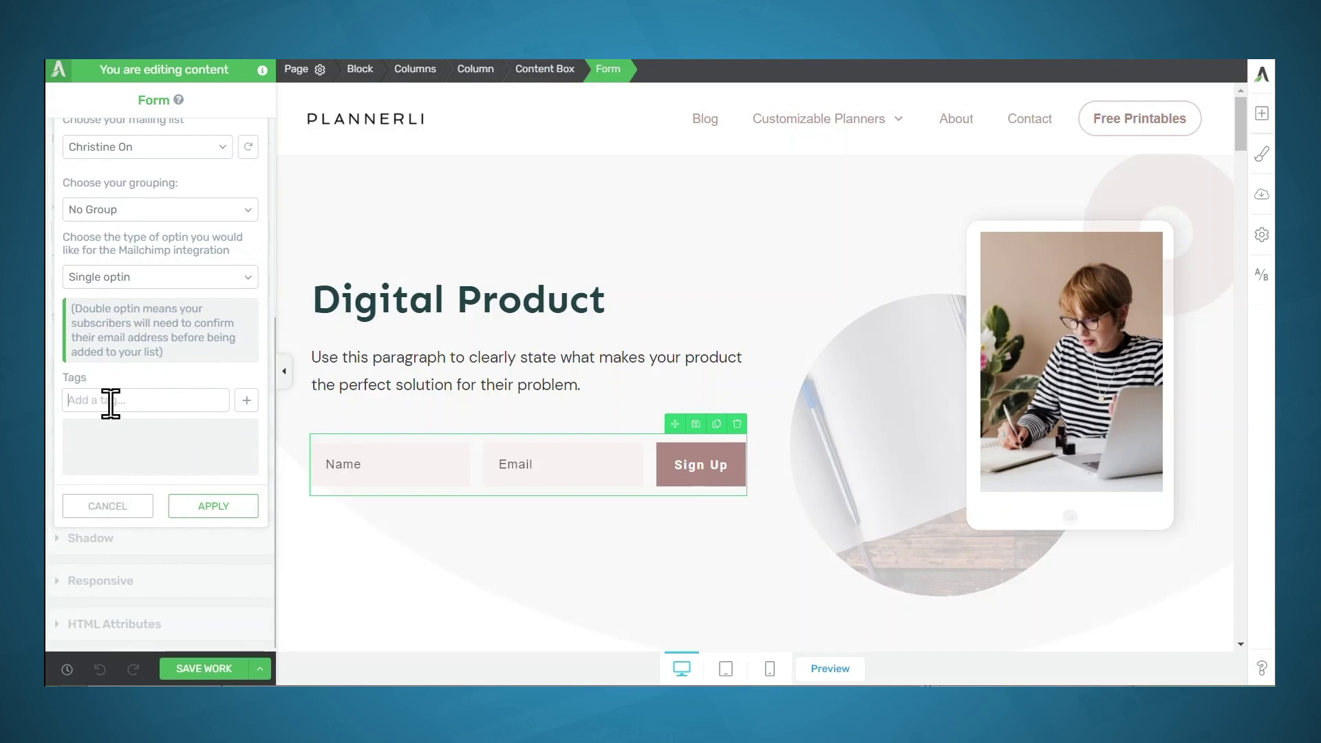
type("productivity guide")
left_click(245, 401)
left_click(213, 506)
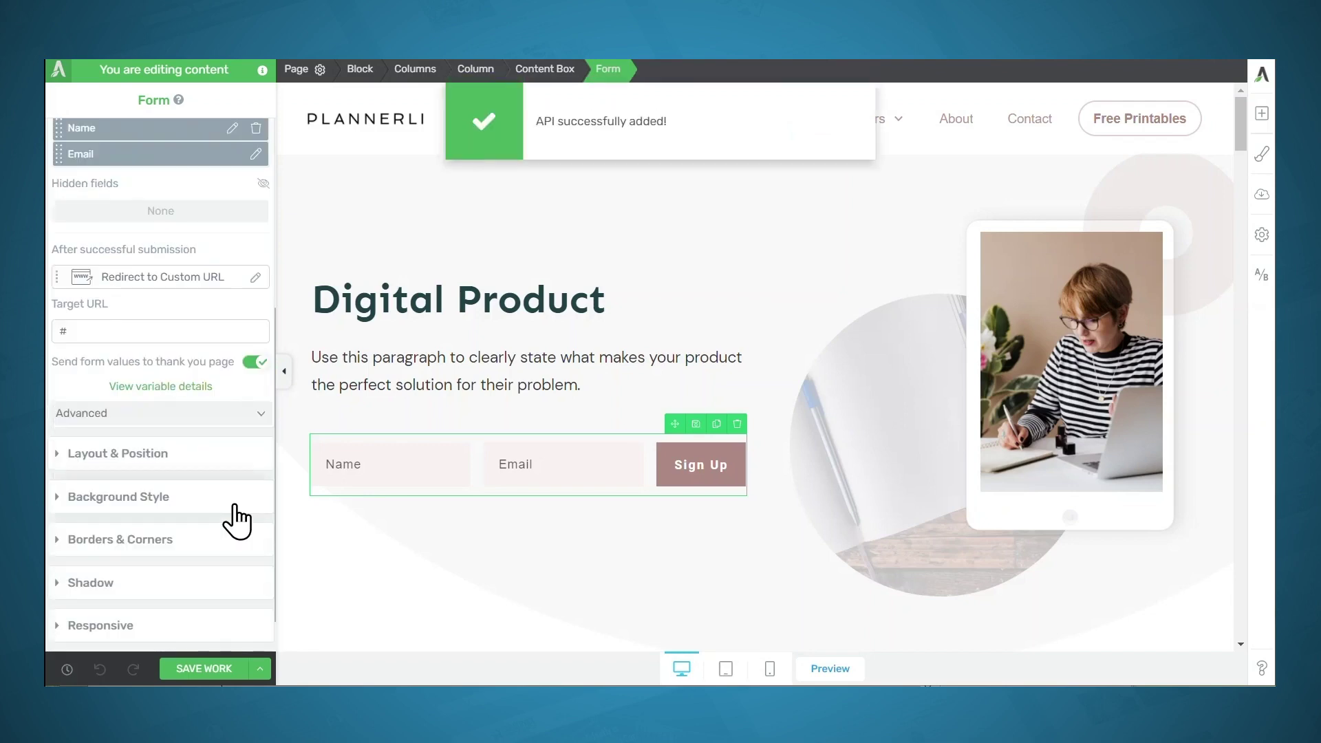
left_click(152, 282)
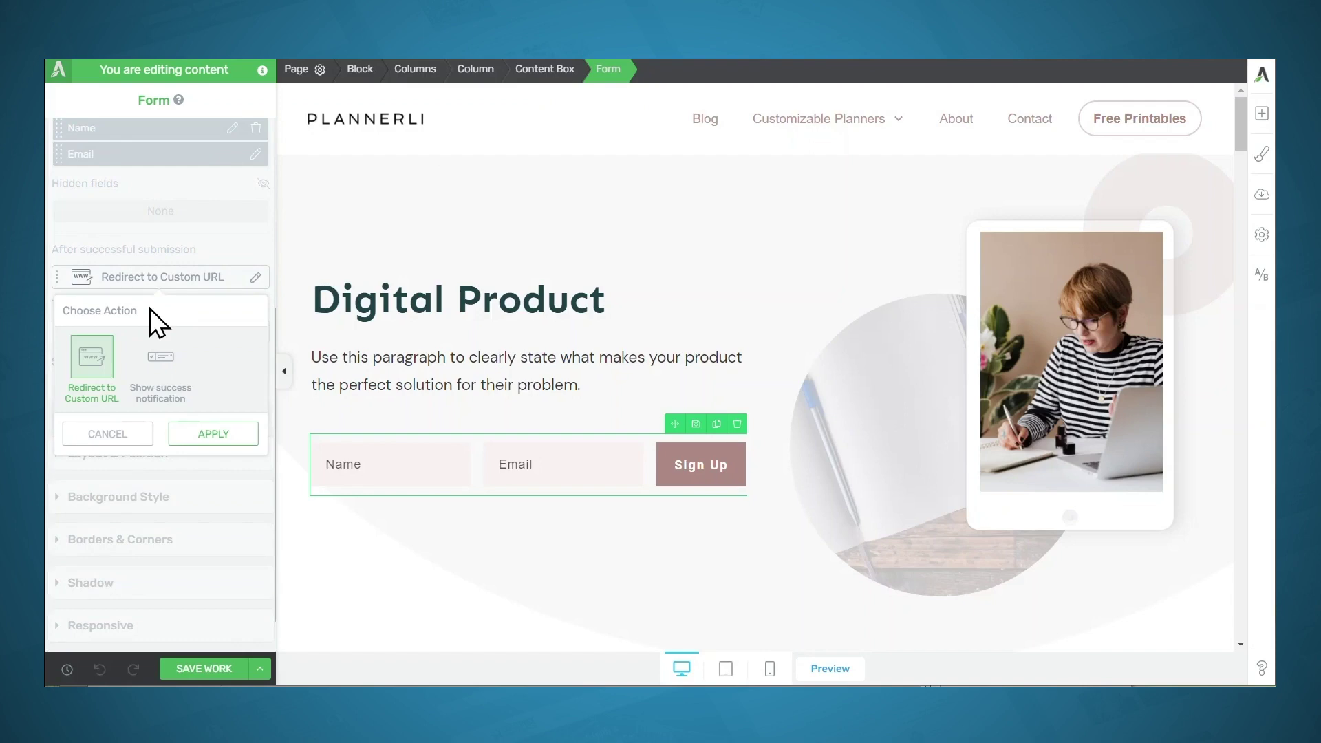
left_click(168, 374)
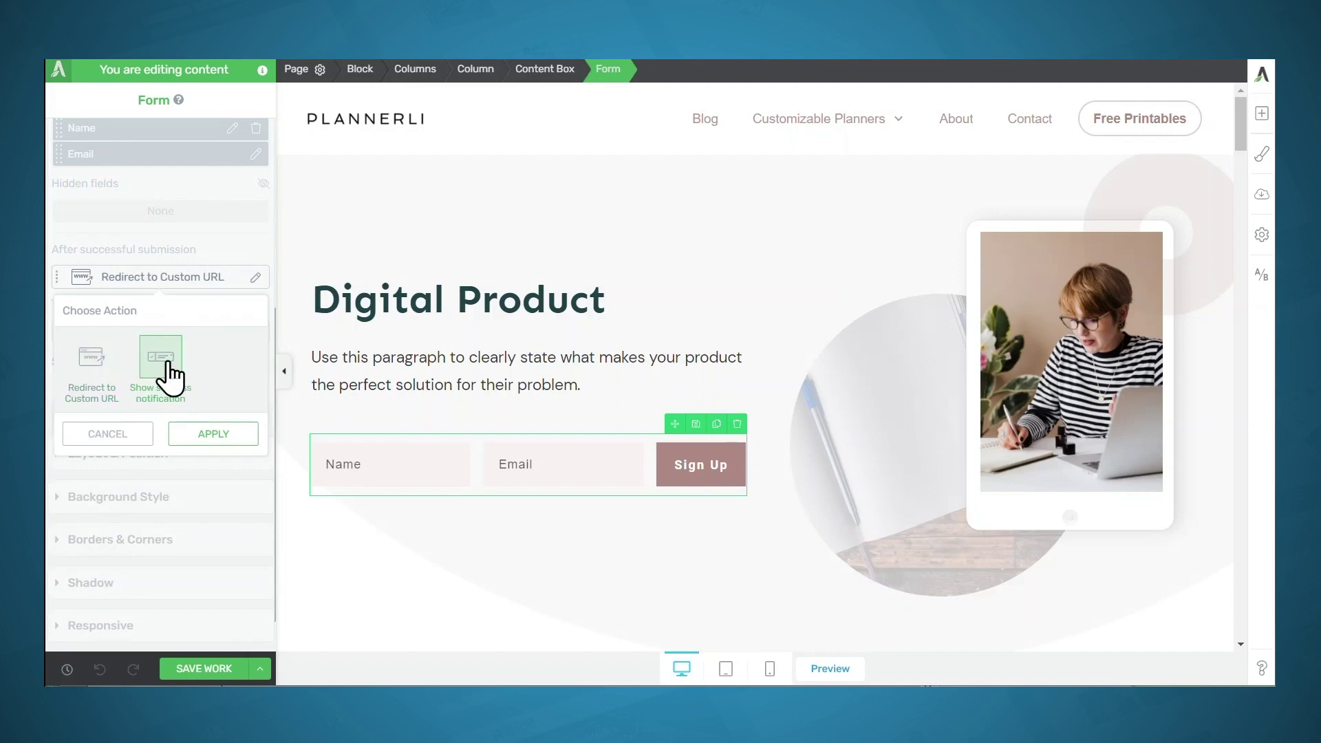
double_click(107, 375)
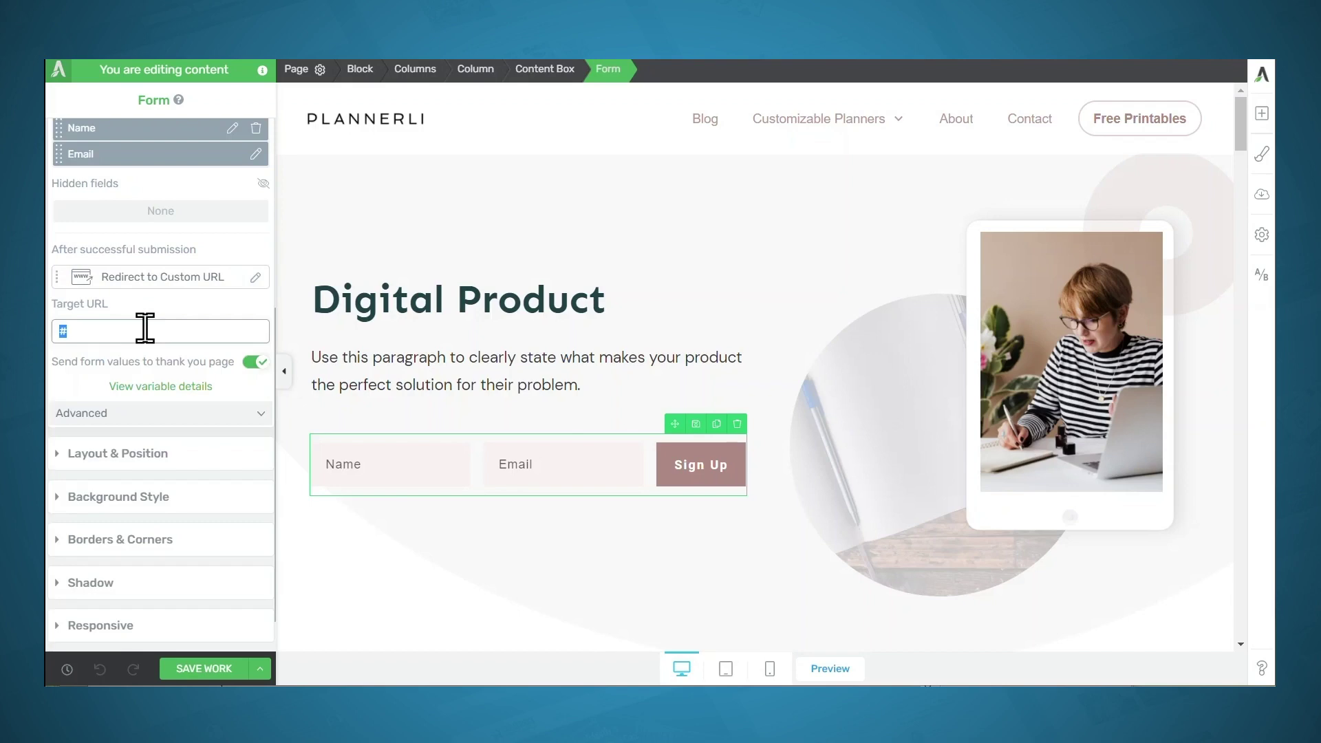
type("thank")
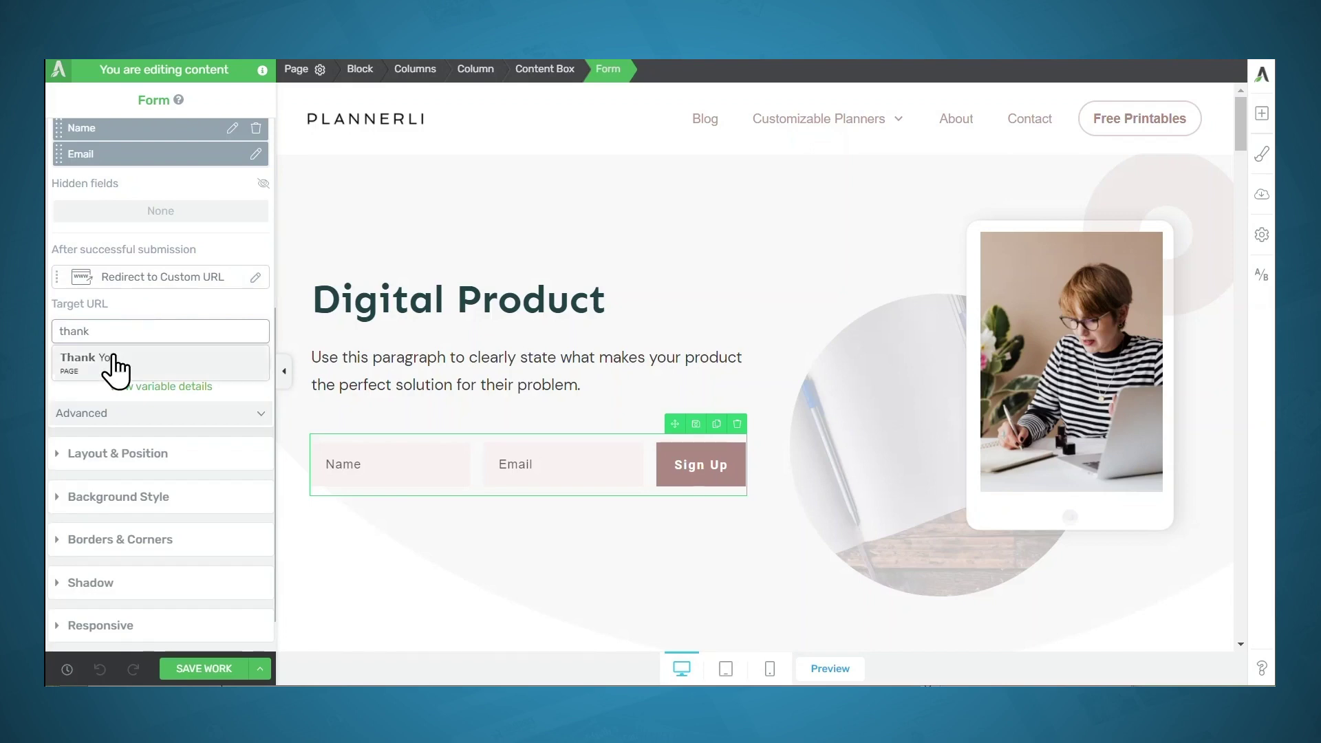
left_click(114, 366)
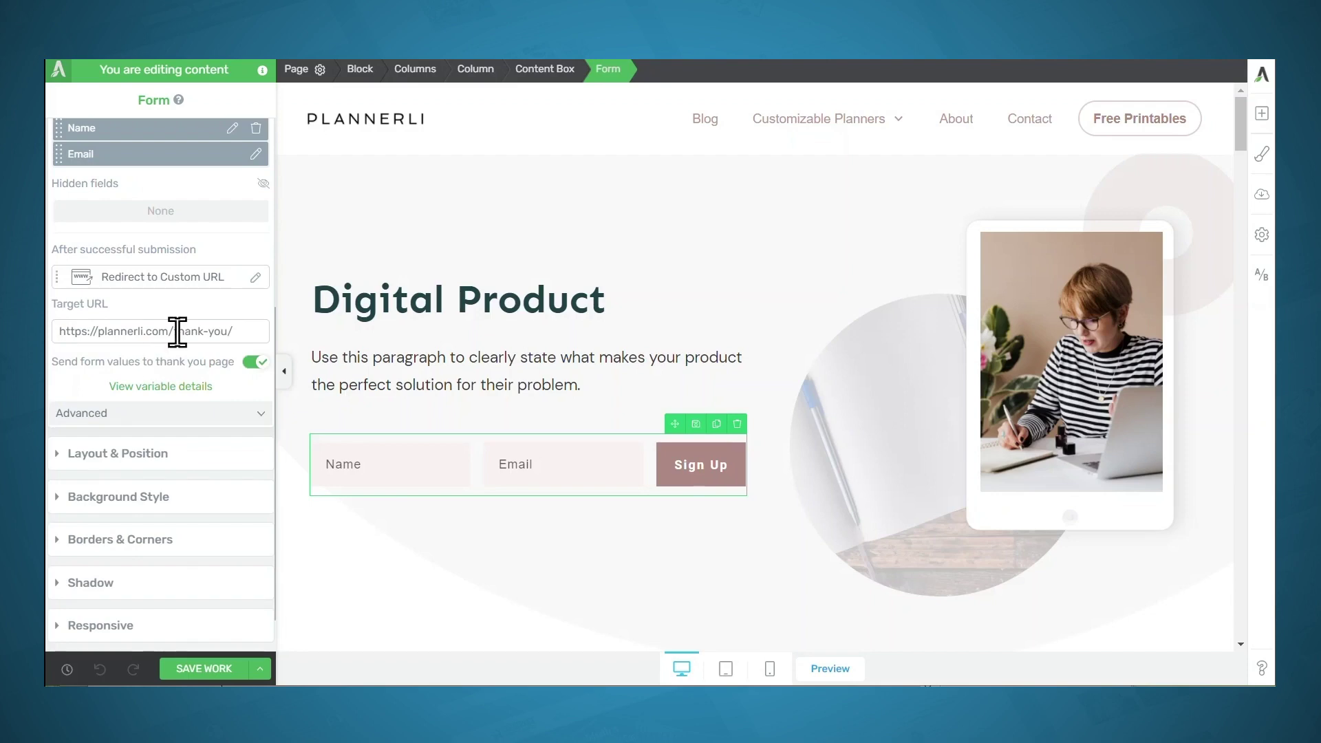
left_click(324, 319)
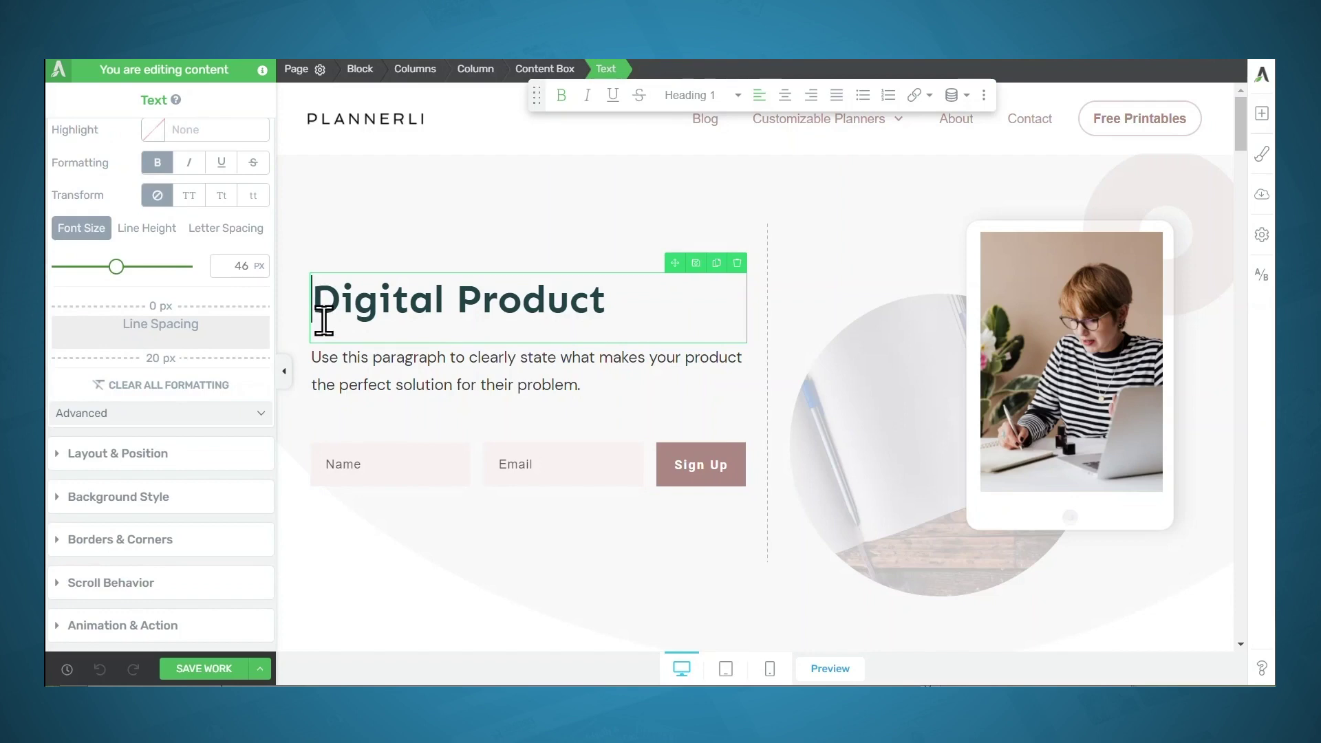
Retitle the heading 'Boost Your Productivity with These 6 Steps!' and retype the paragraph as a free-guide sign-up invitation
key("ctrl+a")
type("Boos")
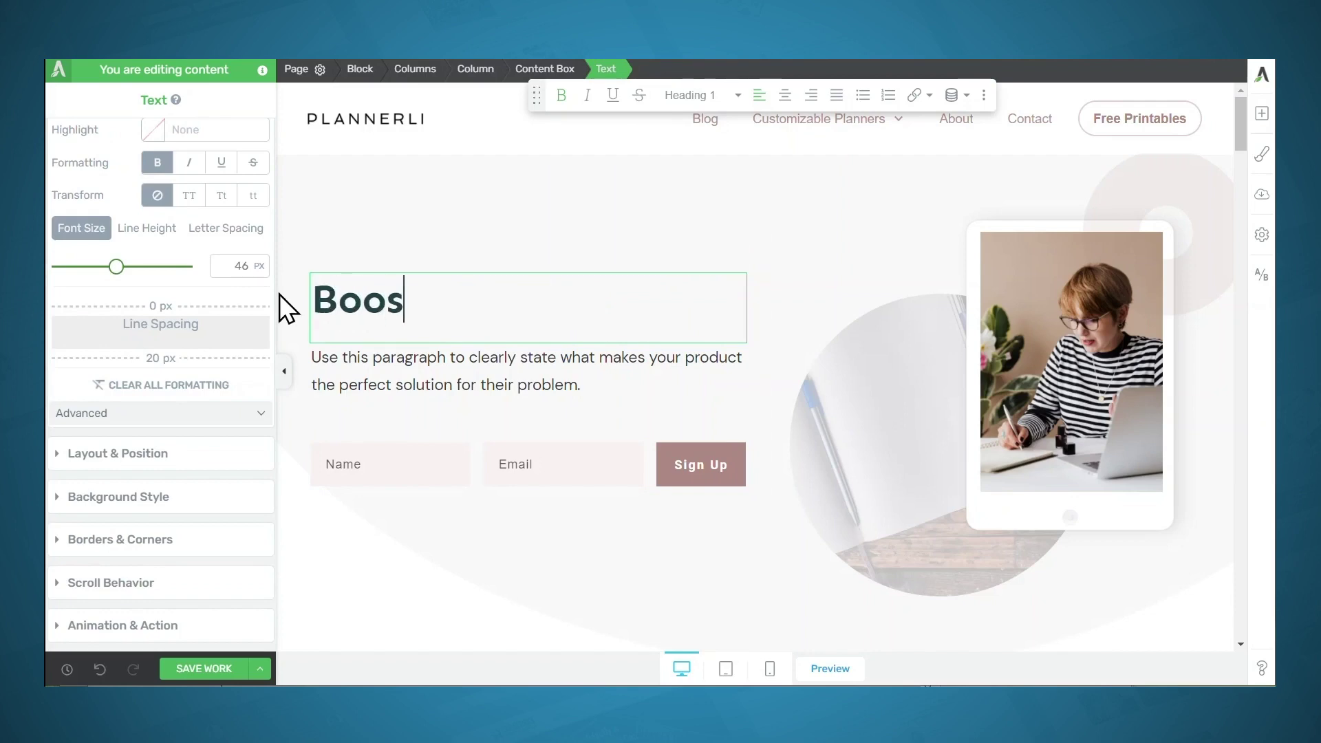
type("t Your Productivity with These 6")
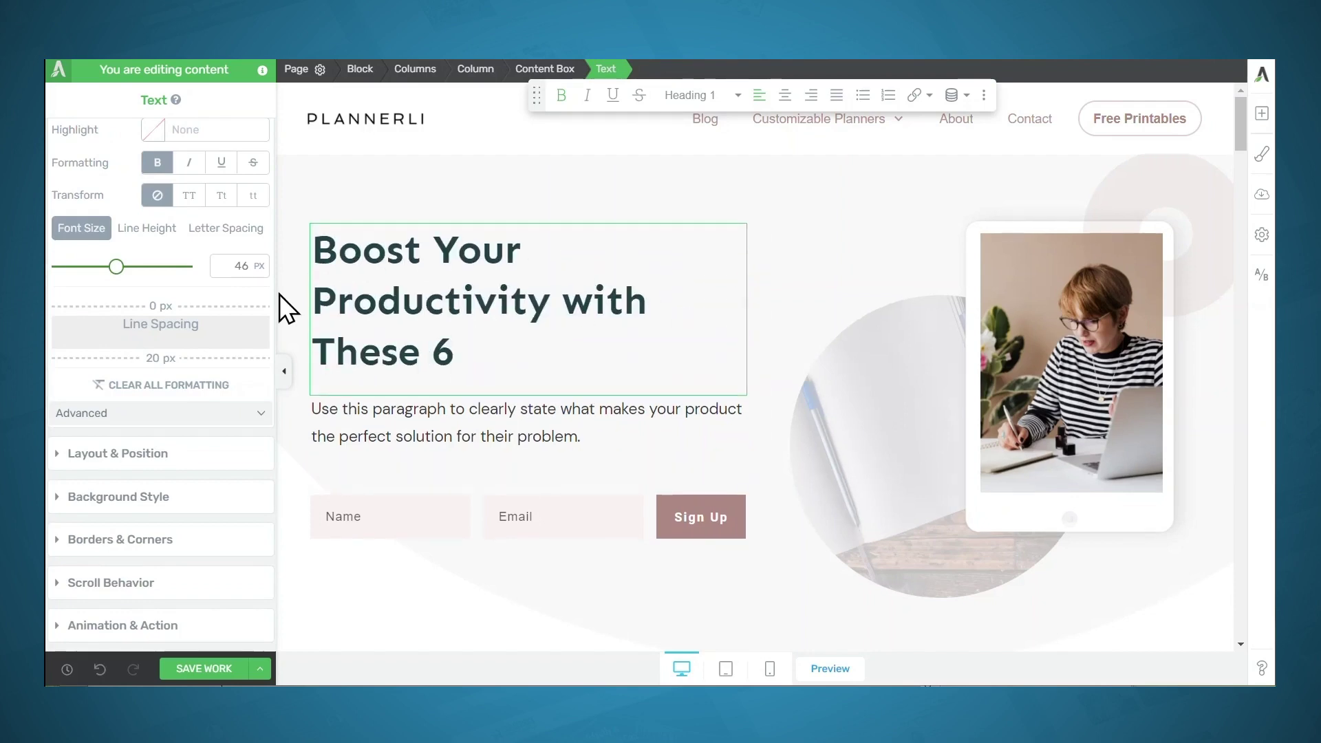
type(" Steps!")
left_click(578, 439)
key("ctrl+a")
type("Sign up belo")
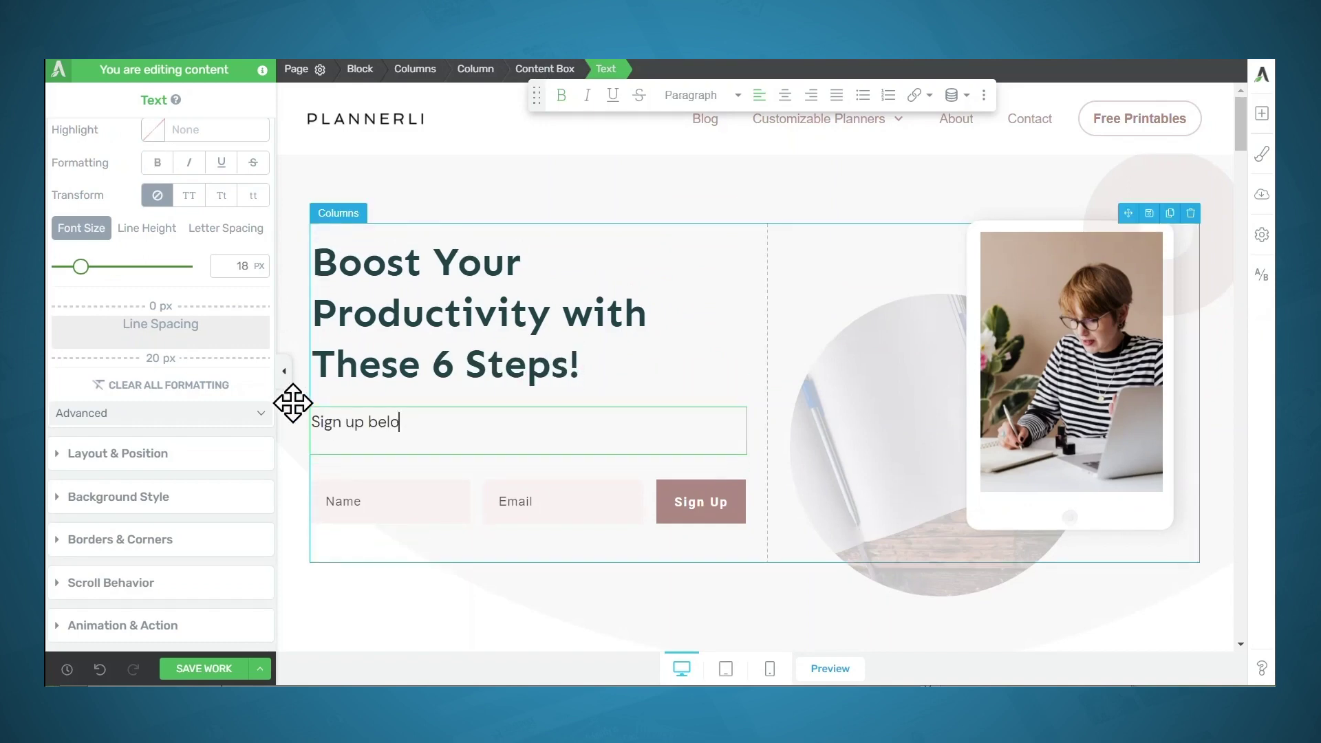
type("w to get our free productivity ")
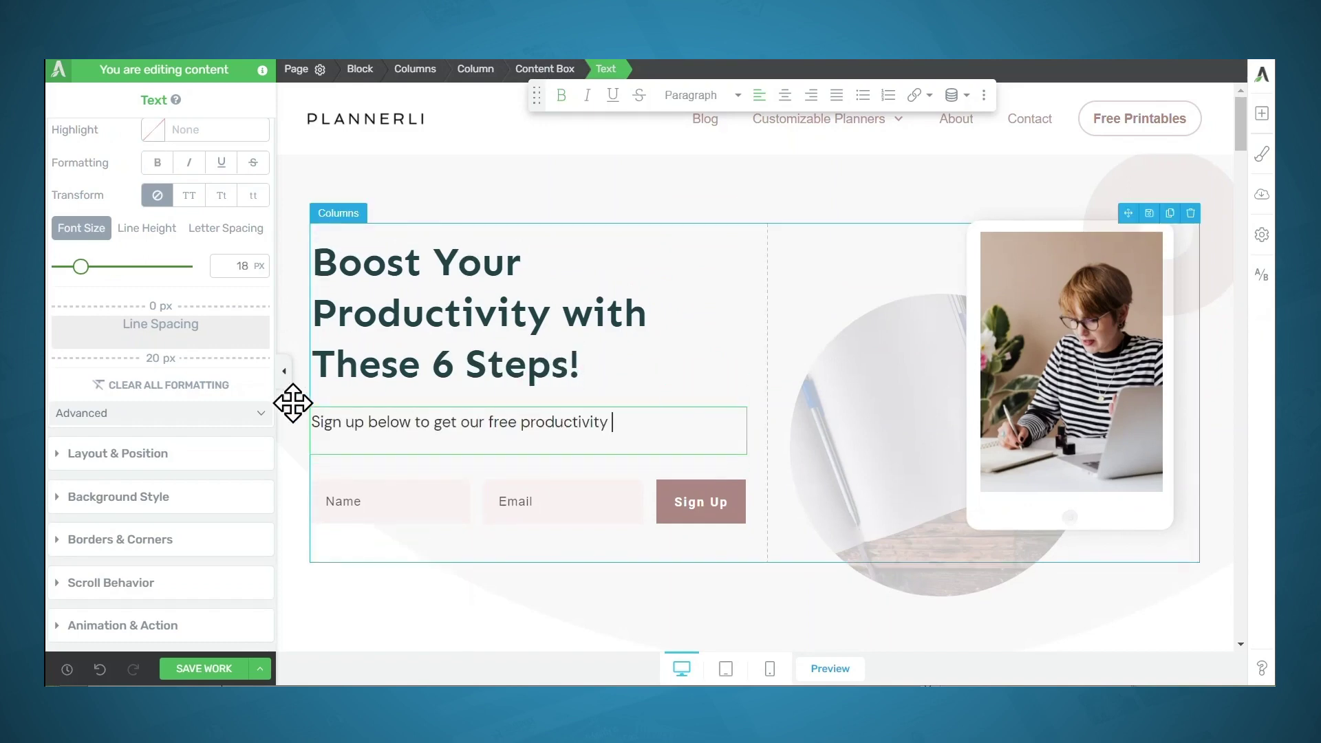
type("guide, plus get weekly tips sent straight to your in")
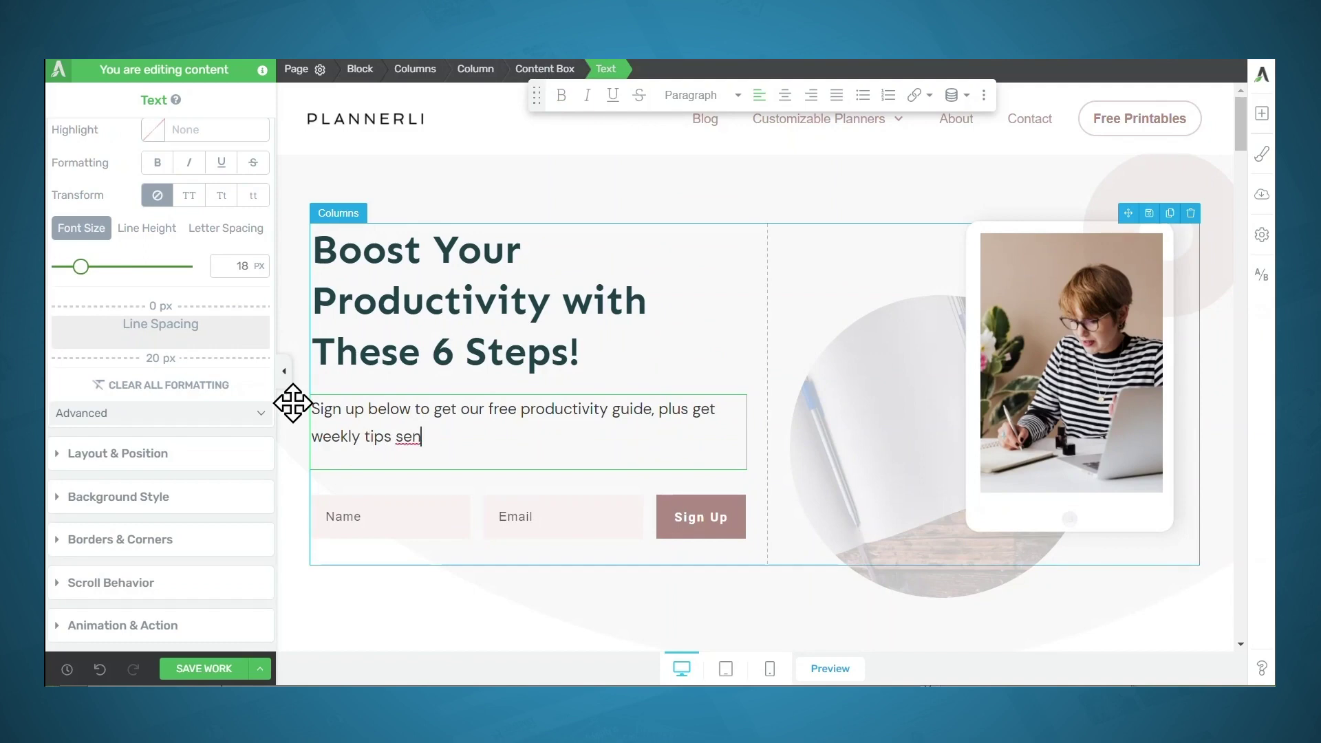